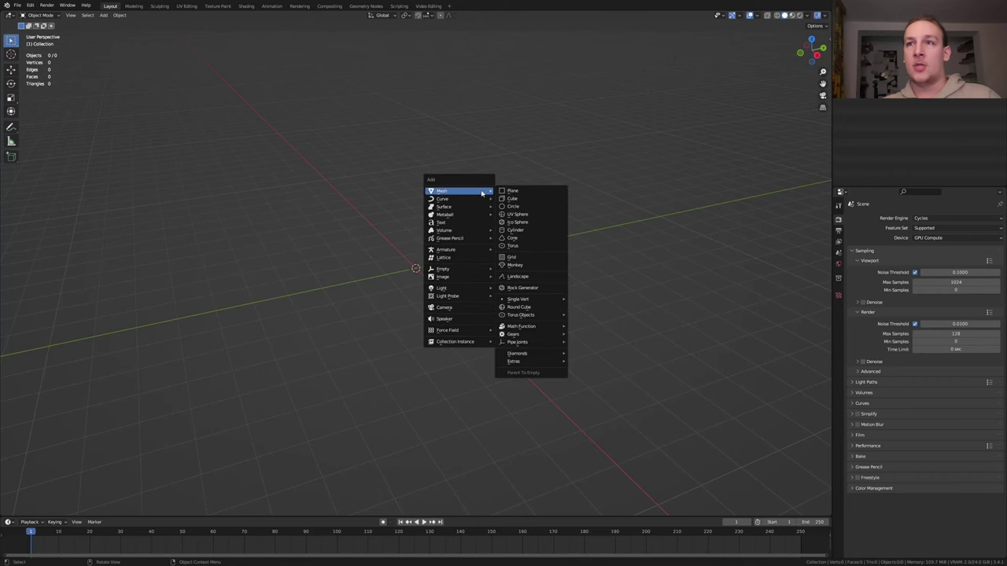
# - Add an ico sphere with 4 subdivisions and delete its lower half to leave a dome
pyautogui.click(524, 224)
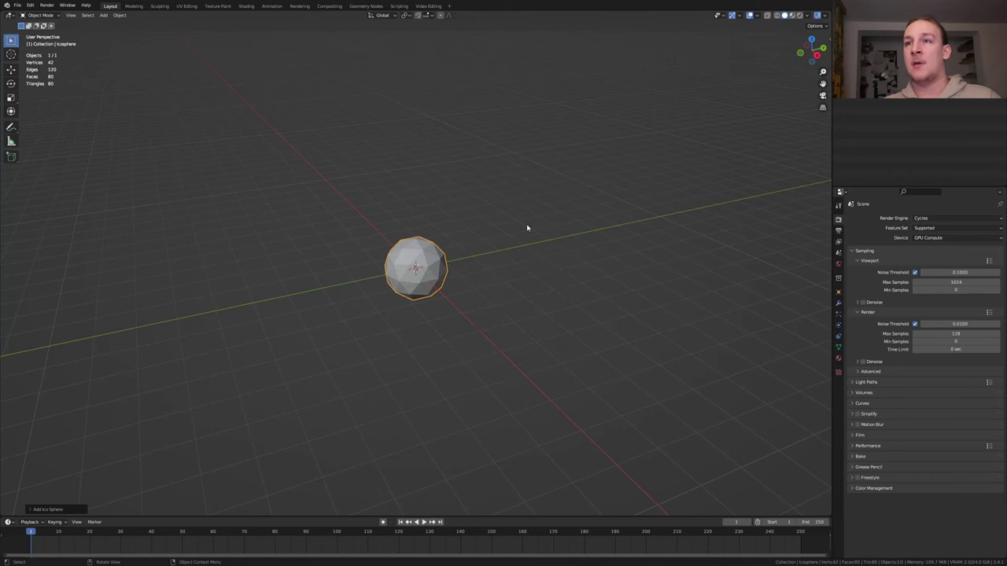
pyautogui.moveTo(432, 258); pyautogui.dragTo(435, 257, button='middle')
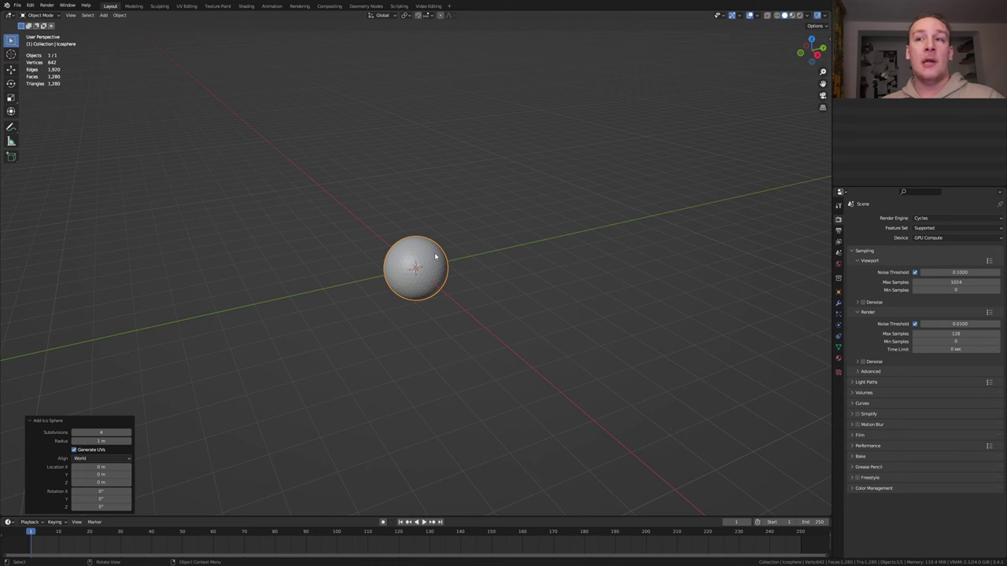
pyautogui.press('Tab')
pyautogui.press('KP_1')
pyautogui.scroll(5, 432, 255)
pyautogui.scroll(2, 365, 320)
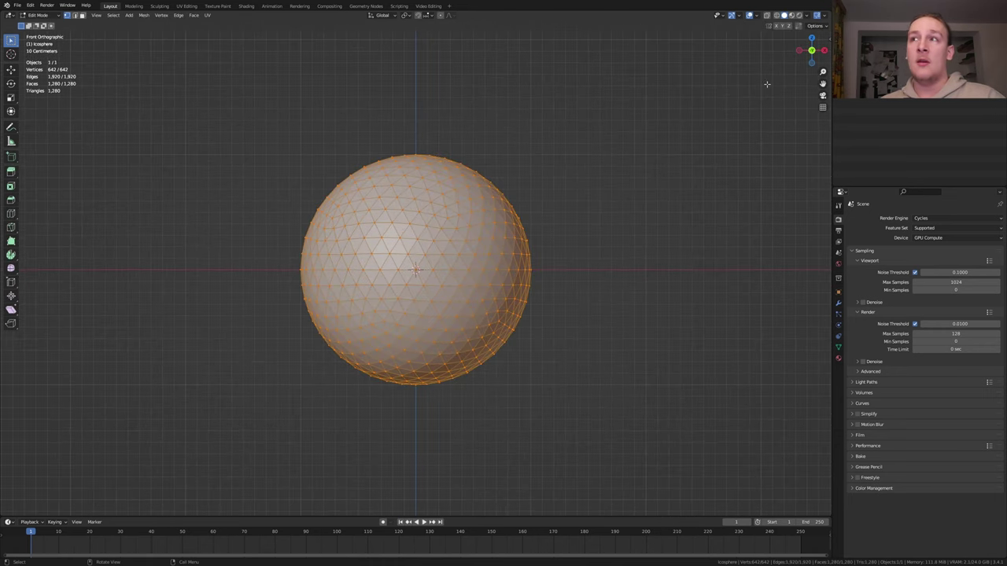
pyautogui.click(770, 15)
pyautogui.click(605, 452)
pyautogui.moveTo(606, 452); pyautogui.dragTo(212, 276)
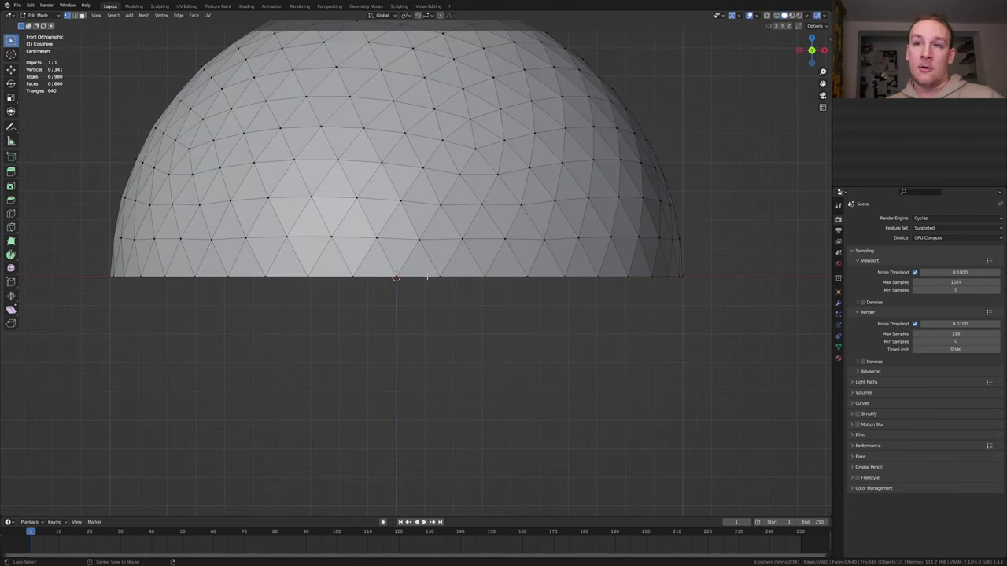
# - Fill the dome's open bottom edge loop with a face and inset that face slightly
pyautogui.keyDown('alt'); pyautogui.click(401, 277); pyautogui.keyUp('alt')
pyautogui.moveTo(401, 277); pyautogui.dragTo(425, 249, button='middle')
pyautogui.press('f')
pyautogui.scroll(3, 603, 216)
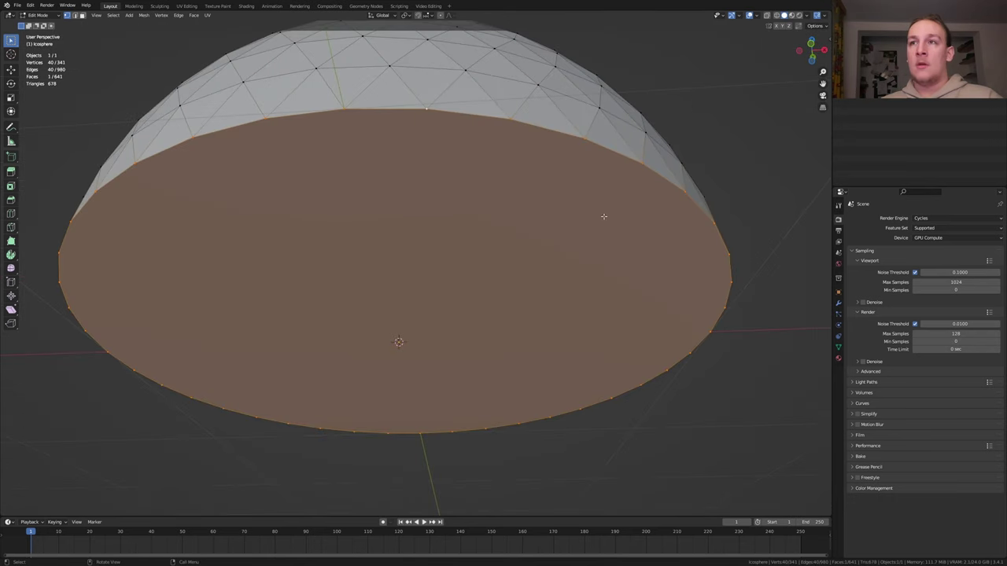
pyautogui.press('i')
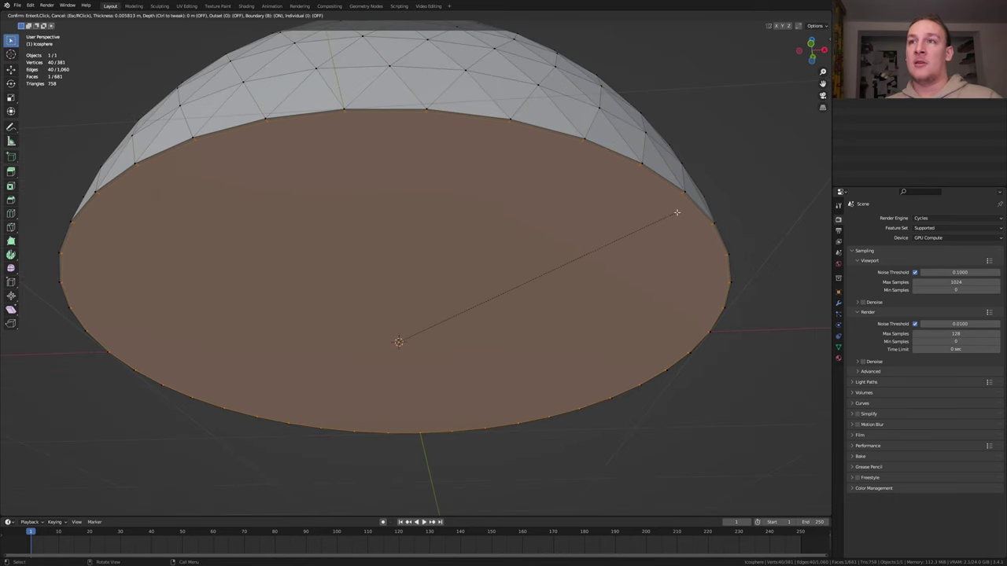
pyautogui.click(677, 213)
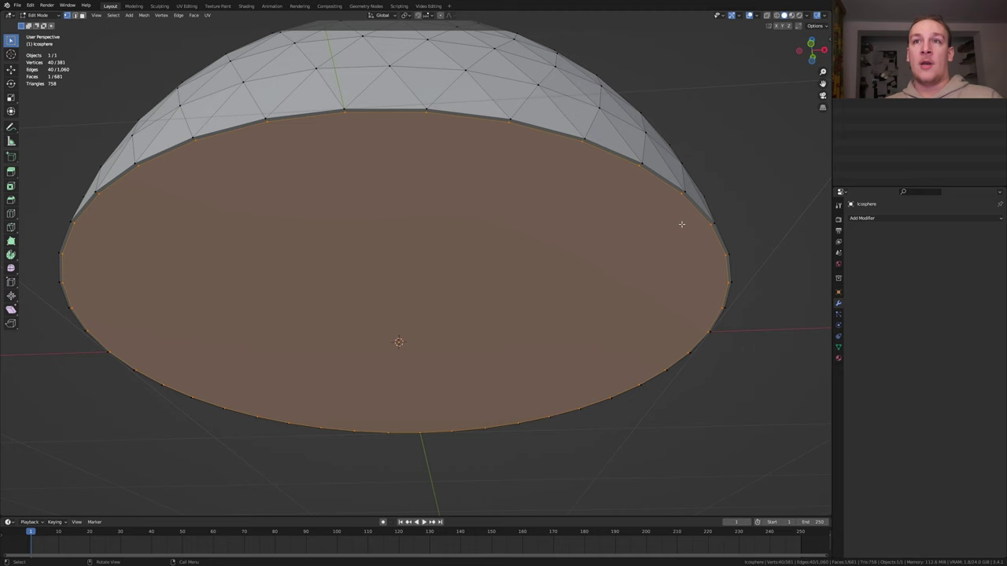
# - Give the dome a Subdivision modifier with viewport and render levels of 3, and shade it smooth
pyautogui.press('Tab')
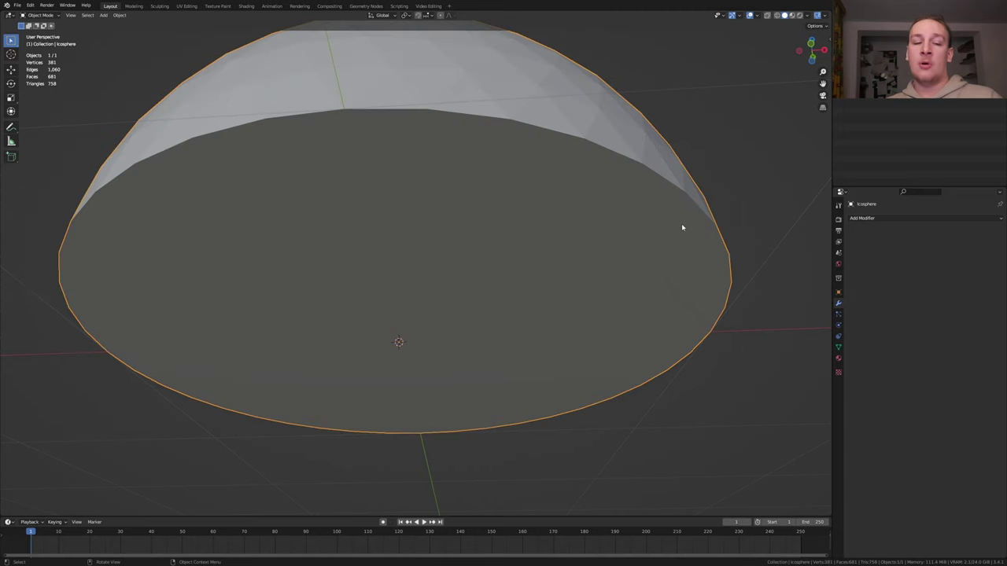
pyautogui.hotkey('ctrl', '3')
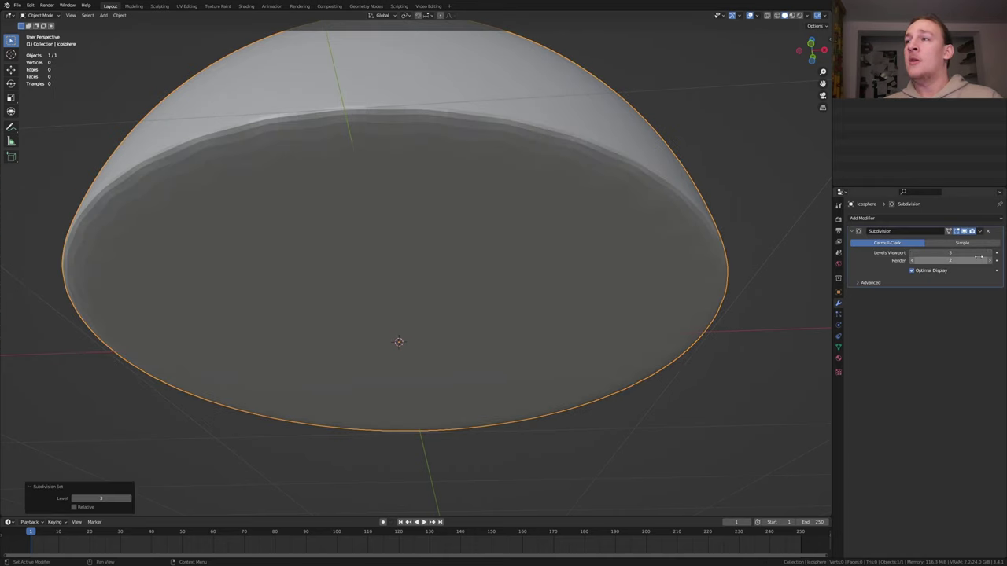
pyautogui.click(990, 262)
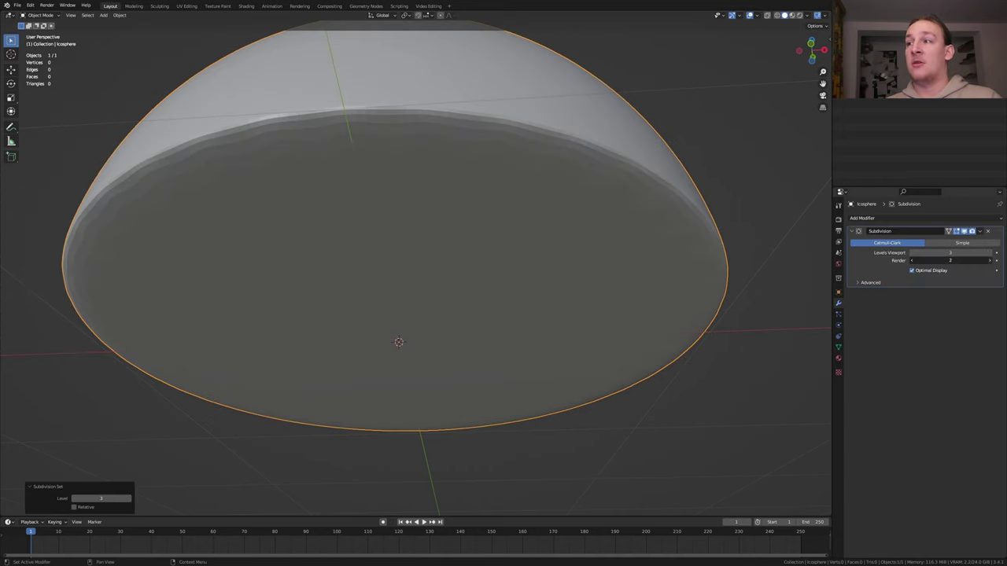
pyautogui.rightClick(391, 285)
pyautogui.click(391, 285)
# - Add a torus at the origin and rotate it 90° about the X axis
pyautogui.press('KP_1')
pyautogui.hotkey('shift', 'a')
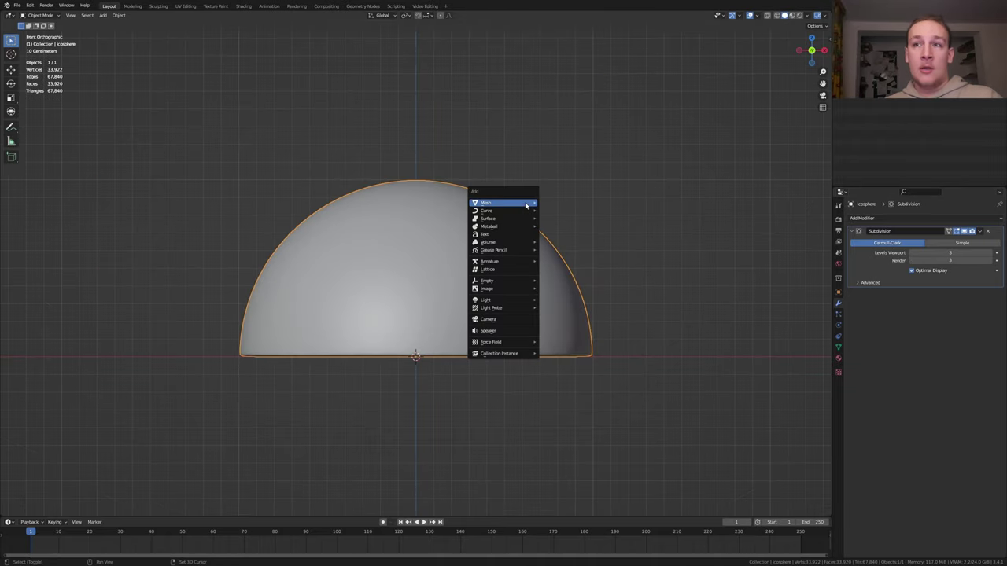
pyautogui.click(561, 259)
pyautogui.press('r')
pyautogui.press('x')
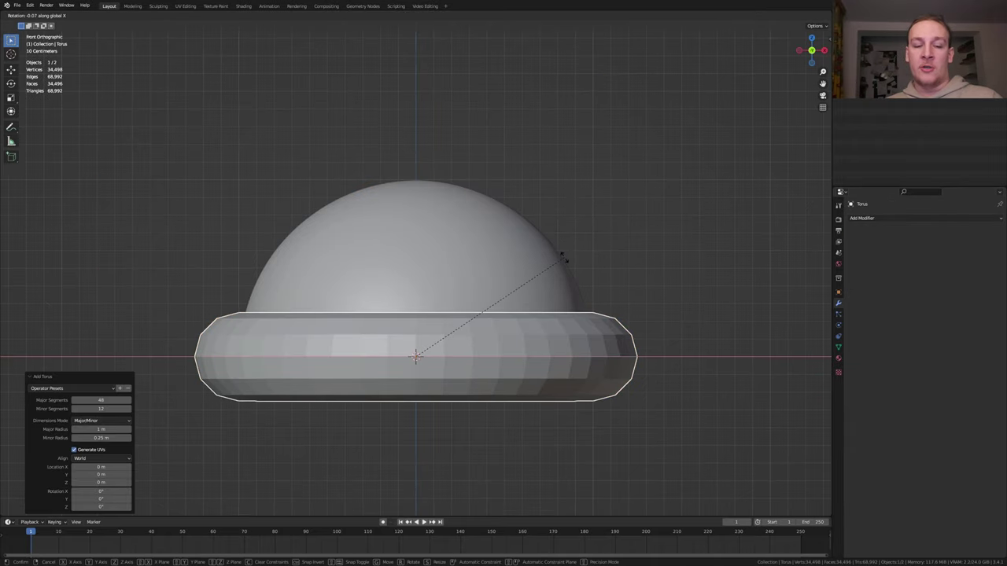
pyautogui.press('9')
pyautogui.press('0')
pyautogui.press('Return')
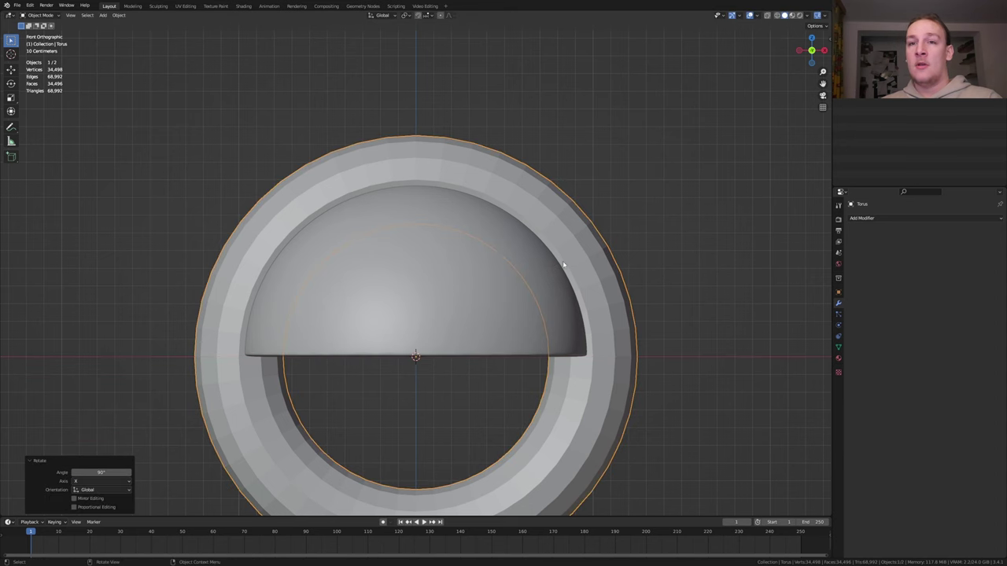
# - Delete the vertices of the torus's lower half to leave an upright arch
pyautogui.press('Tab')
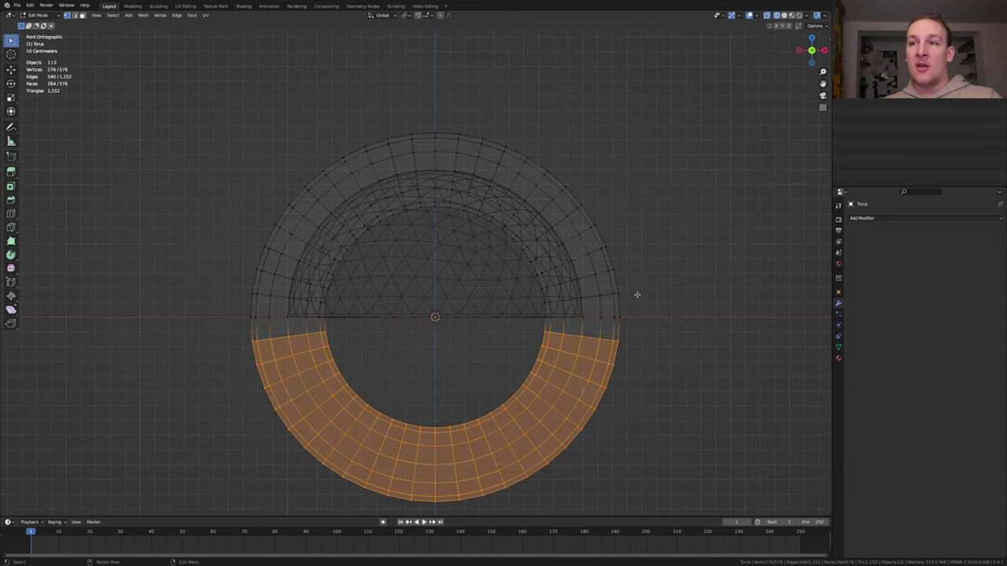
pyautogui.press('x')
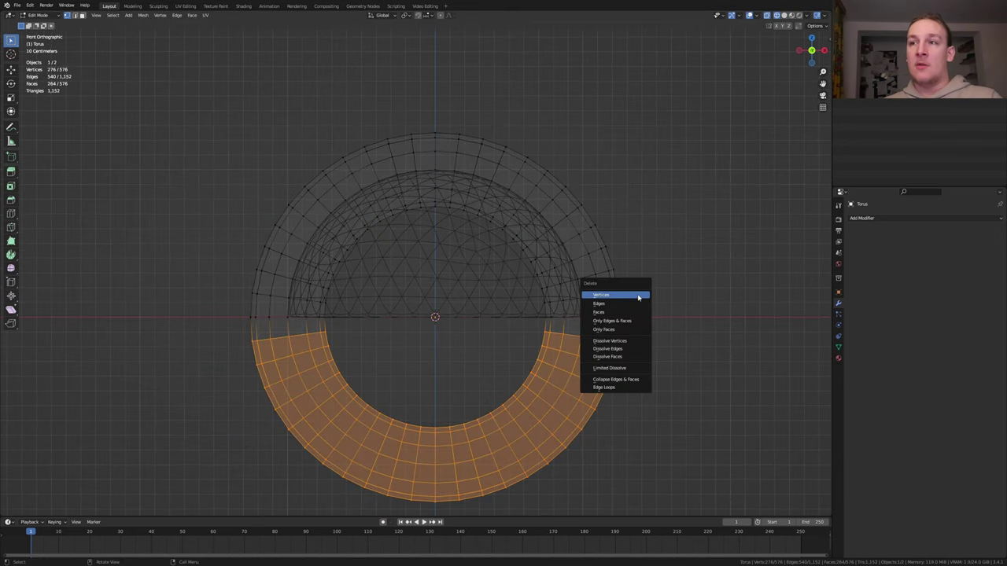
pyautogui.click(638, 296)
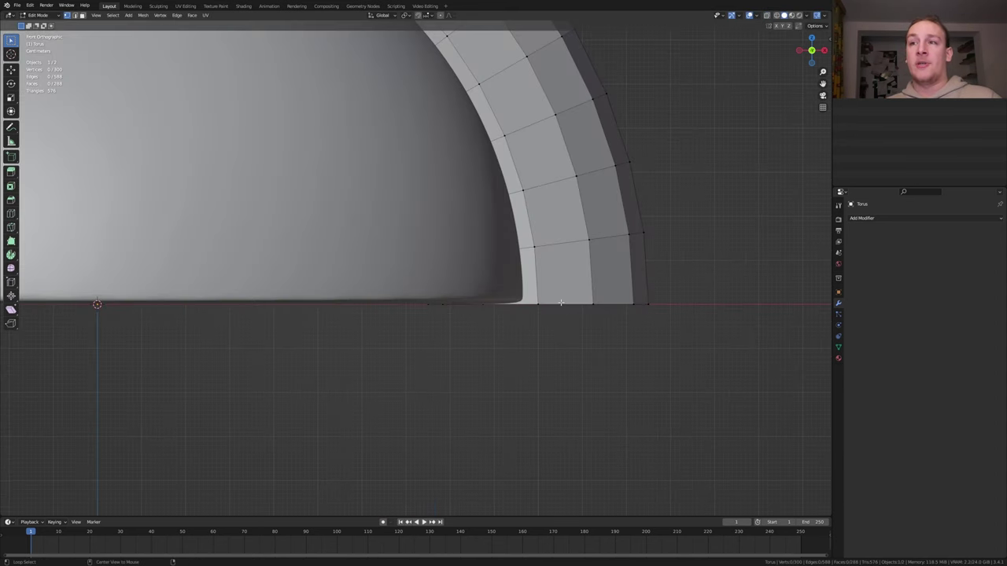
# - Cap both open ends of the half torus with faces and inset the two caps slightly
pyautogui.keyDown('alt'); pyautogui.click(561, 302); pyautogui.keyUp('alt')
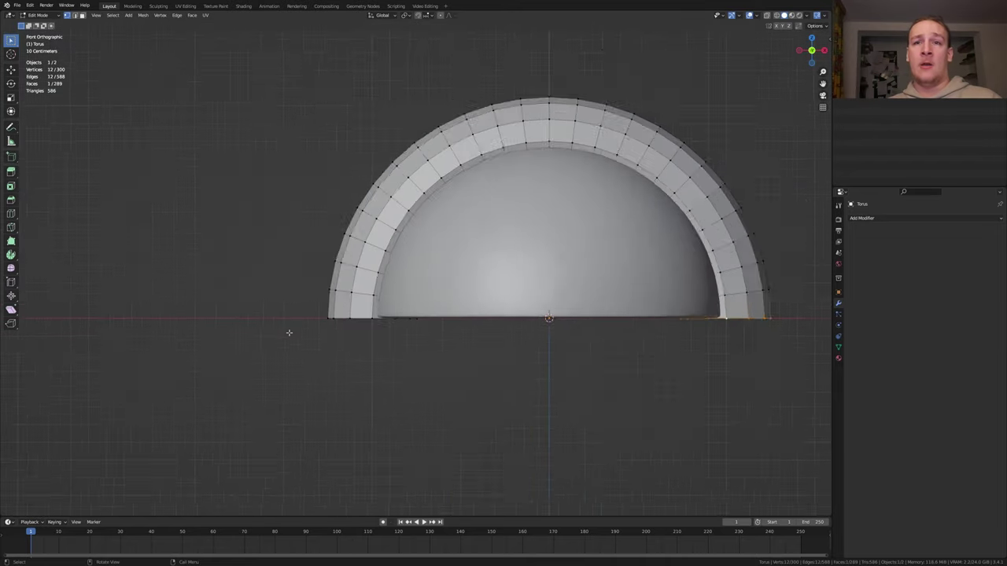
pyautogui.scroll(5, 288, 333)
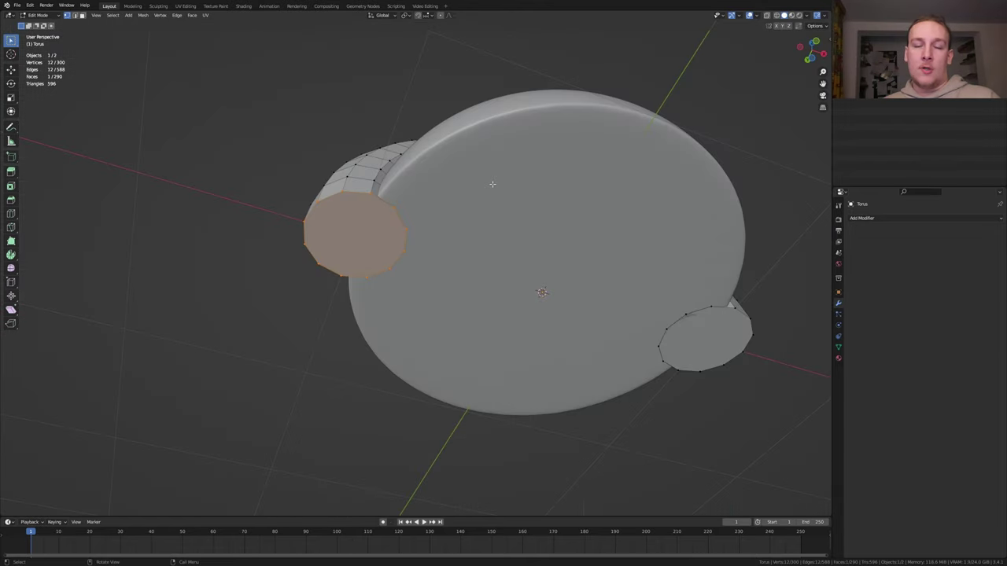
pyautogui.press('3')
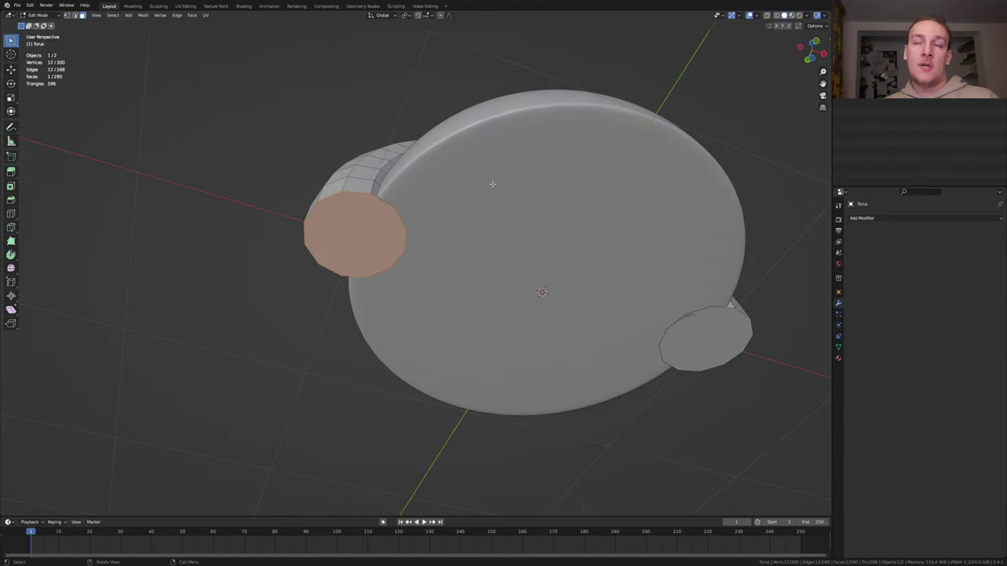
pyautogui.keyDown('shift'); pyautogui.click(708, 334); pyautogui.keyUp('shift')
# - Give the half torus a Subdivision modifier with viewport and render levels of 3
pyautogui.press('Tab')
pyautogui.hotkey('ctrl', '3')
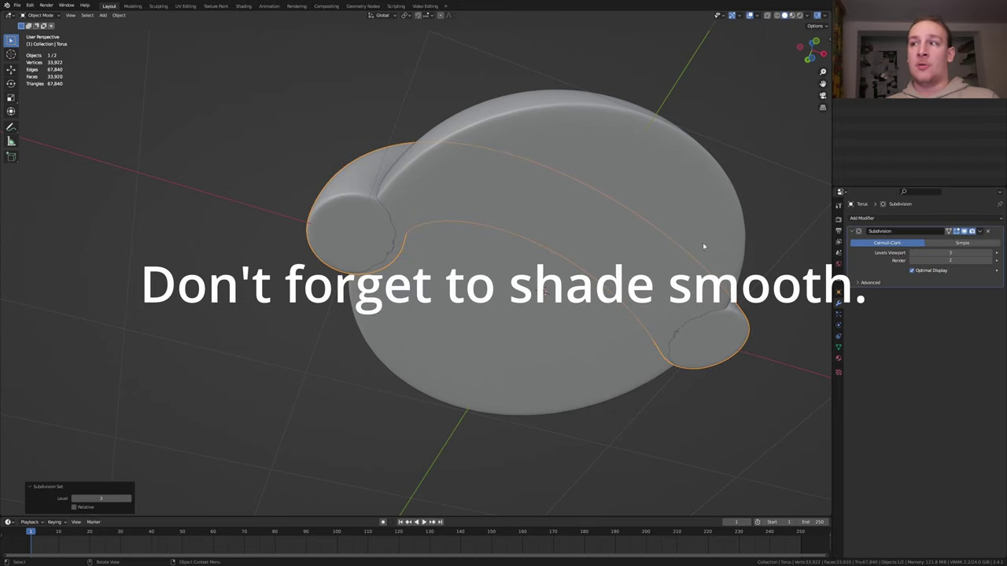
pyautogui.click(990, 260)
# - Hide both the Icosphere and the Torus objects in the viewport and in renders
pyautogui.click(991, 48)
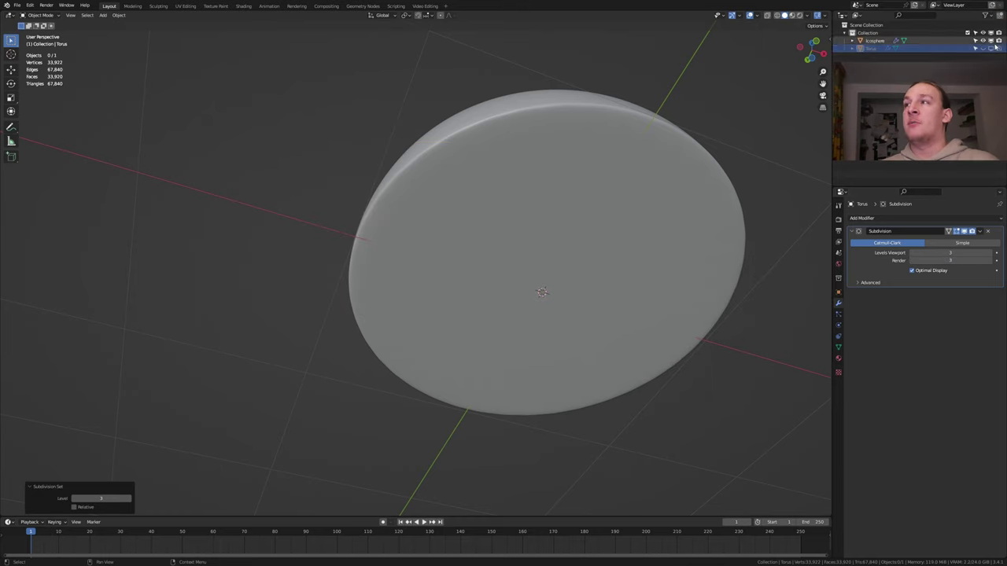
pyautogui.click(997, 47)
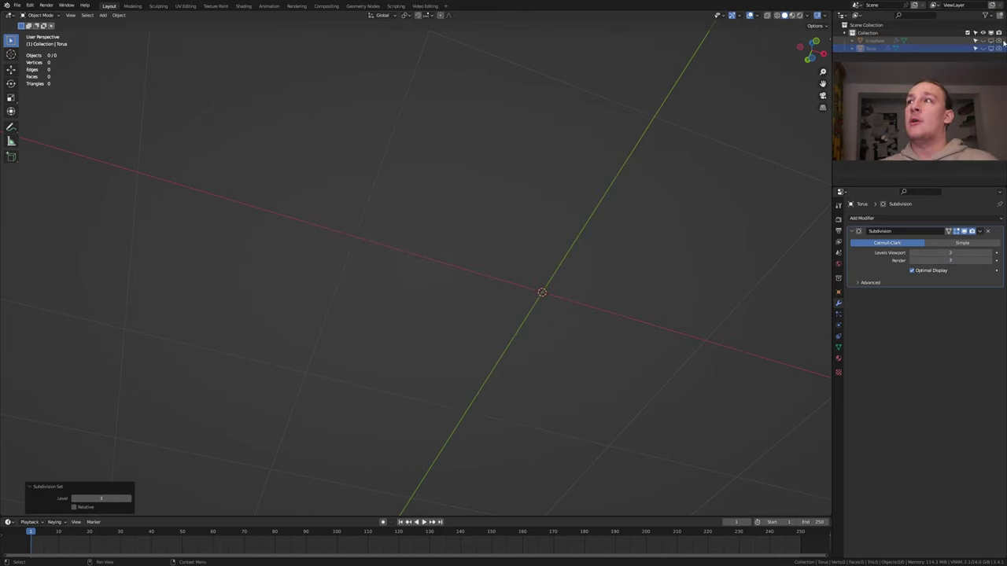
pyautogui.click(986, 16)
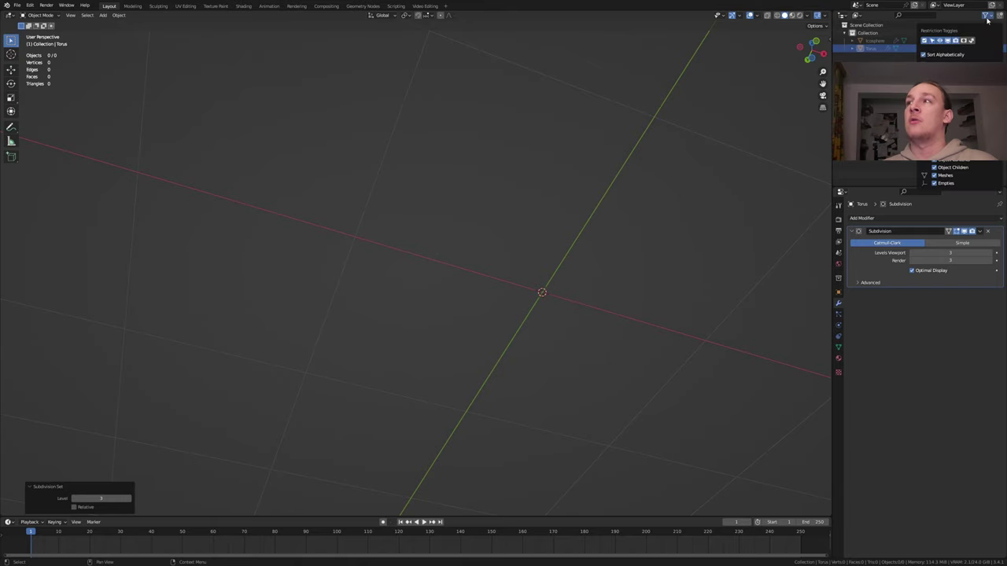
# - Add a plane, create a new geometry node tree on it, and delete the Group Input node
pyautogui.hotkey('shift', 'a')
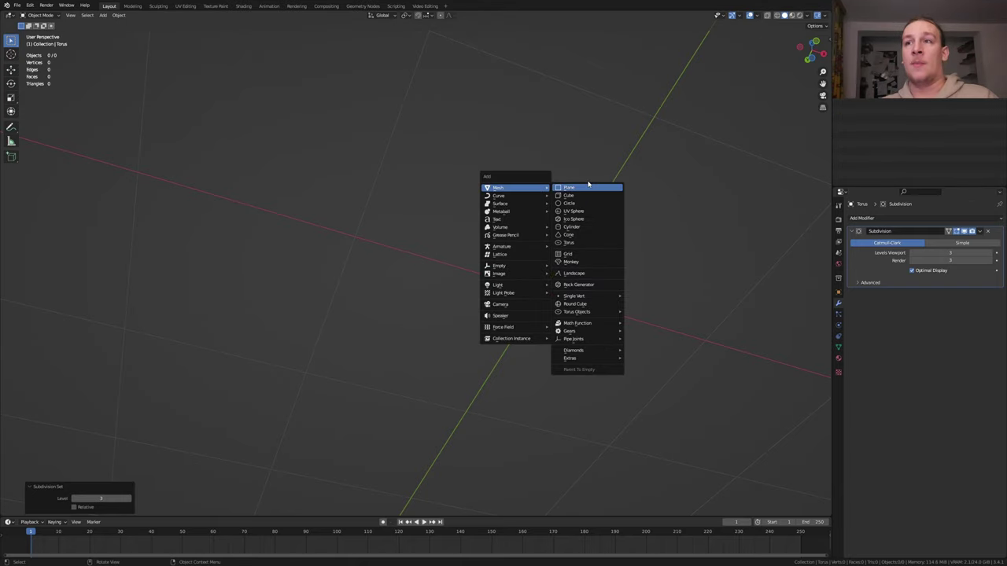
pyautogui.click(568, 187)
pyautogui.click(364, 6)
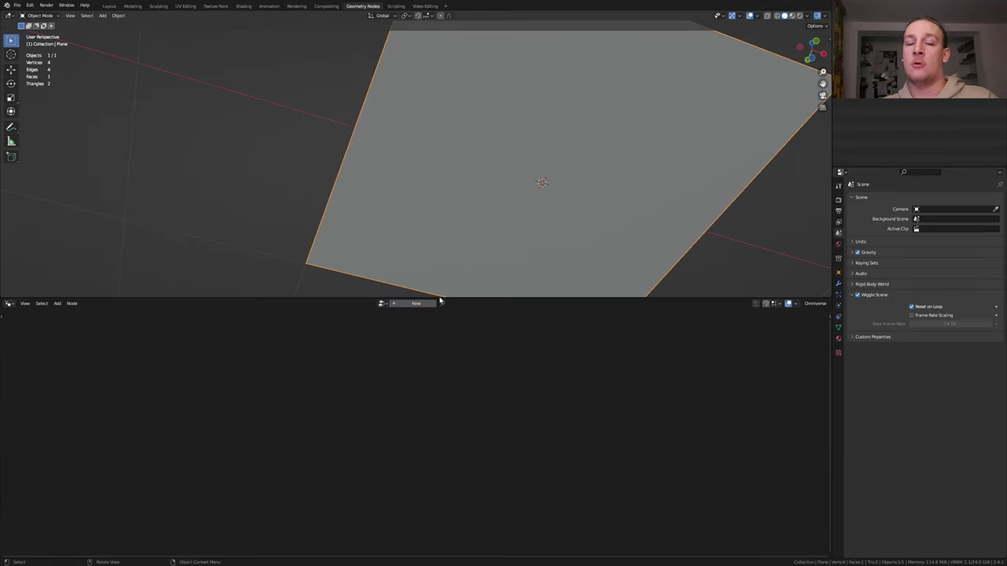
pyautogui.click(416, 303)
pyautogui.click(293, 444)
pyautogui.press('x')
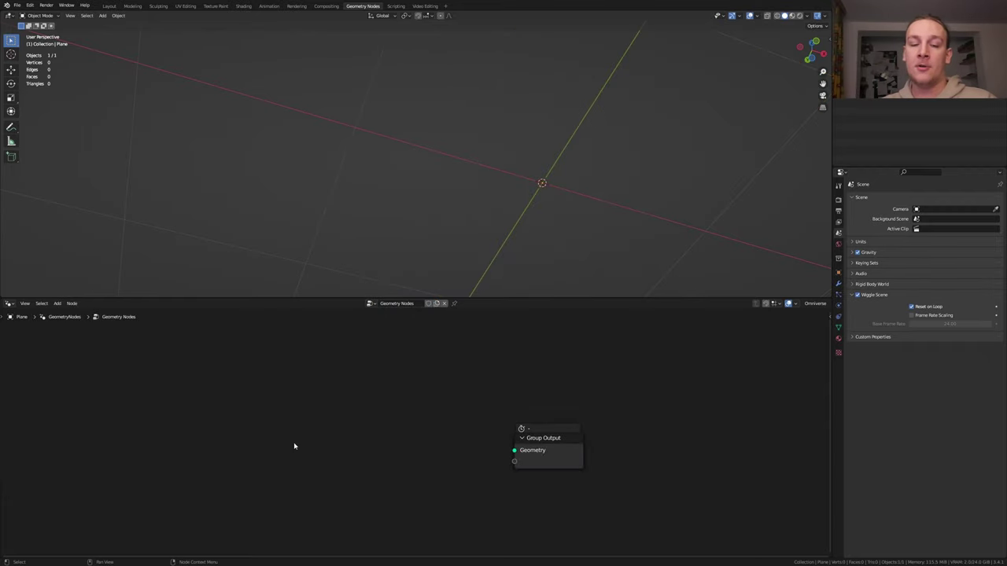
# - Add two Object Info nodes referencing Icosphere and Torus, and move the Torus one far down to the left of the other
pyautogui.hotkey('shift', 'a')
pyautogui.write('in')
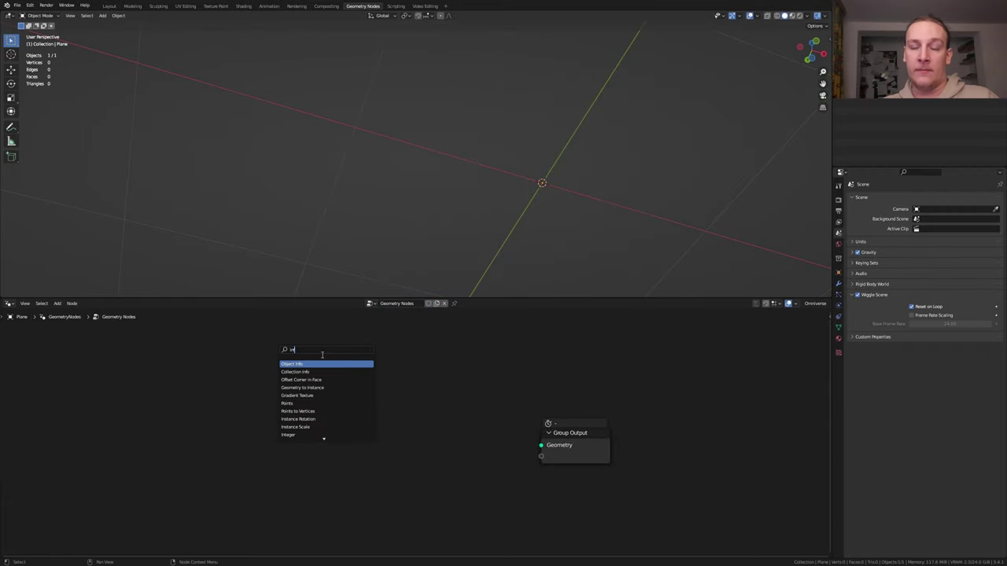
pyautogui.press('Return')
pyautogui.click(315, 354)
pyautogui.hotkey('shift', 'd')
pyautogui.click(313, 484)
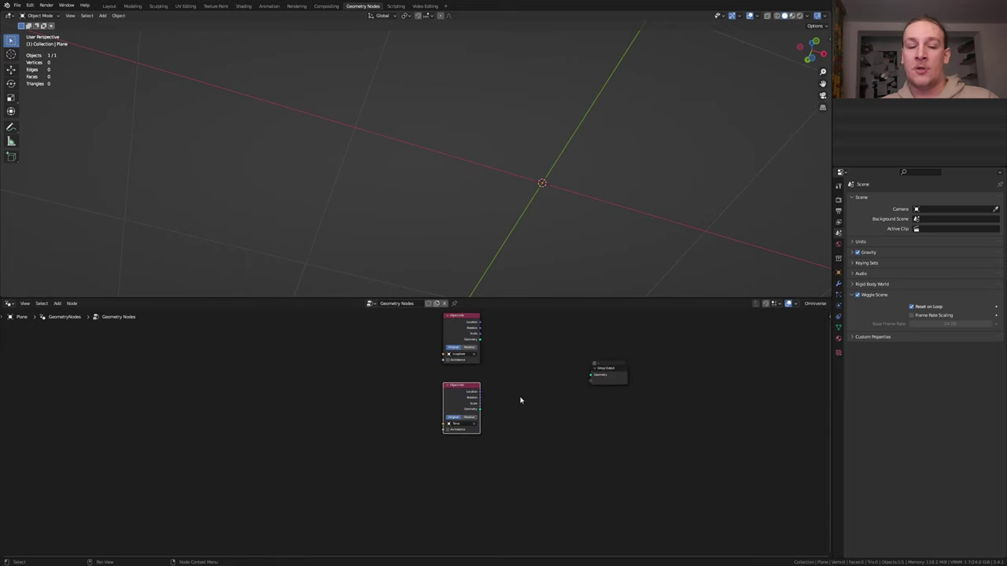
pyautogui.press('g')
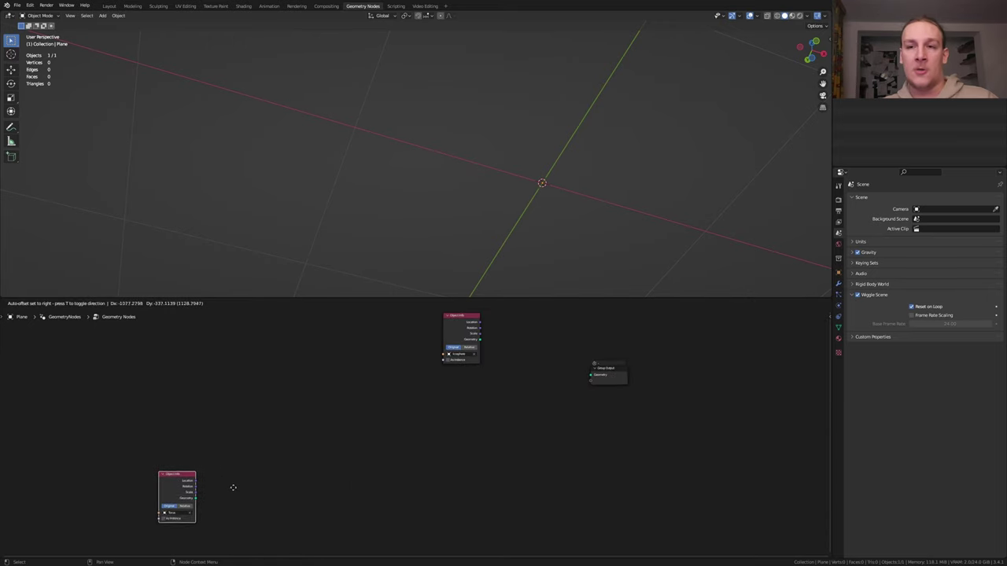
pyautogui.click(207, 502)
# - Add a Mesh Line node directly above the Torus Object Info node
pyautogui.moveTo(213, 497); pyautogui.dragTo(362, 496, button='middle')
pyautogui.scroll(1, 377, 480)
pyautogui.hotkey('shift', 'a')
pyautogui.click(425, 371)
pyautogui.write('li')
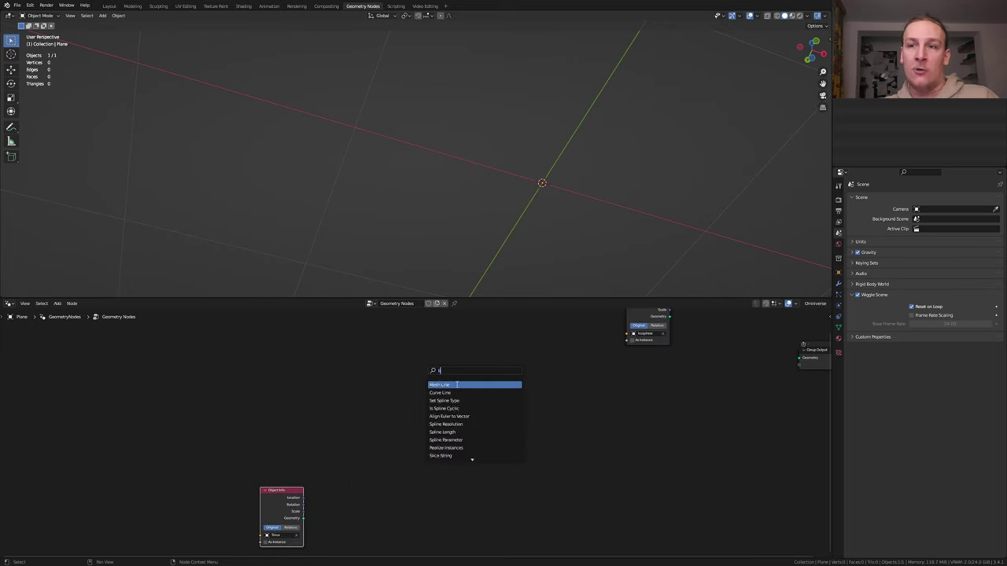
pyautogui.click(460, 384)
pyautogui.click(295, 380)
# - Add a Transform node beside the Mesh Line and place a duplicate of it underneath
pyautogui.hotkey('shift', 'a')
pyautogui.click(298, 373)
pyautogui.write('tra')
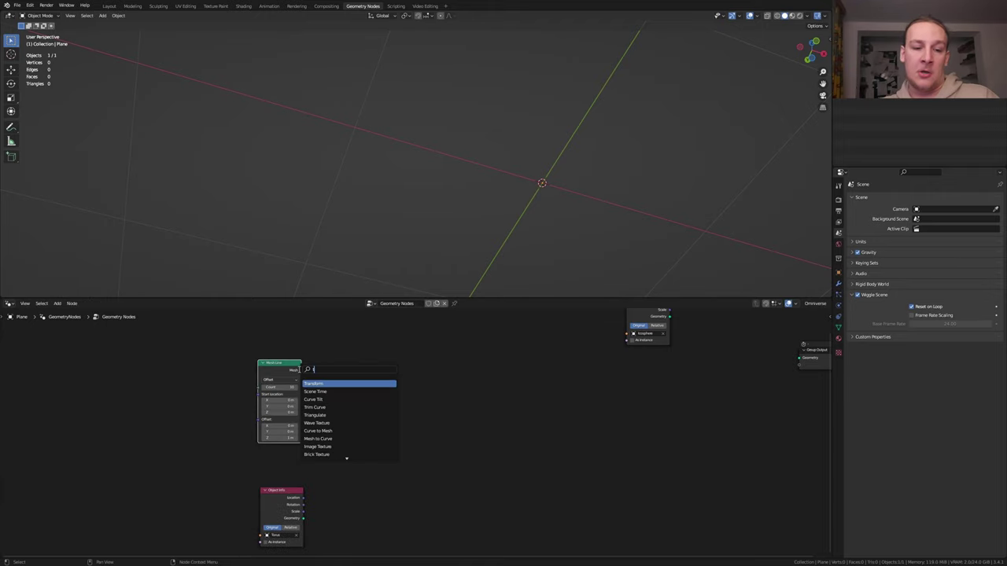
pyautogui.click(322, 382)
pyautogui.click(365, 316)
pyautogui.hotkey('shift', 'd')
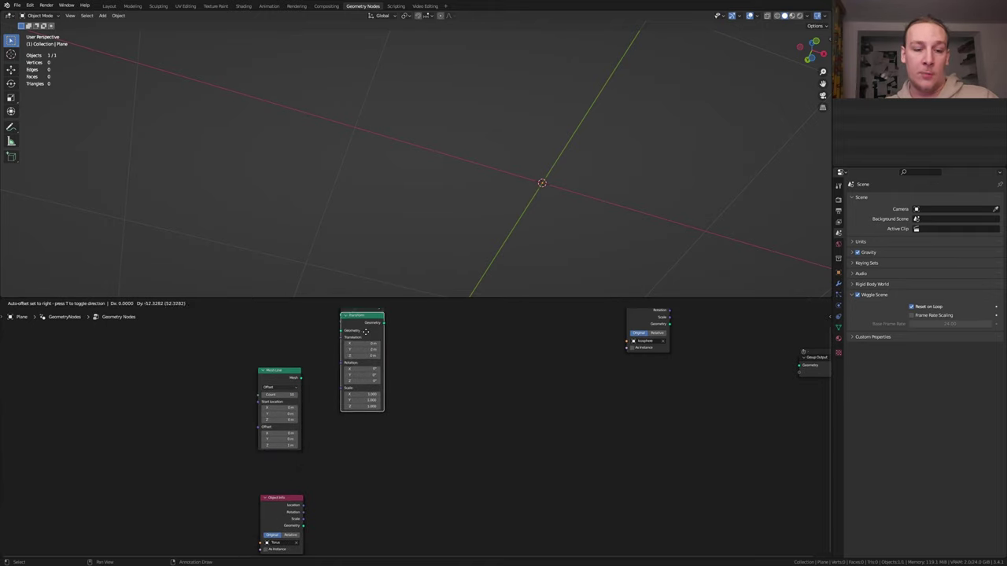
pyautogui.click(366, 427)
# - Connect the Mesh Line's Mesh output to the Geometry input of both Transform nodes
pyautogui.moveTo(366, 427); pyautogui.dragTo(374, 461, button='middle')
pyautogui.scroll(1, 374, 461)
pyautogui.moveTo(305, 408); pyautogui.dragTo(346, 341)
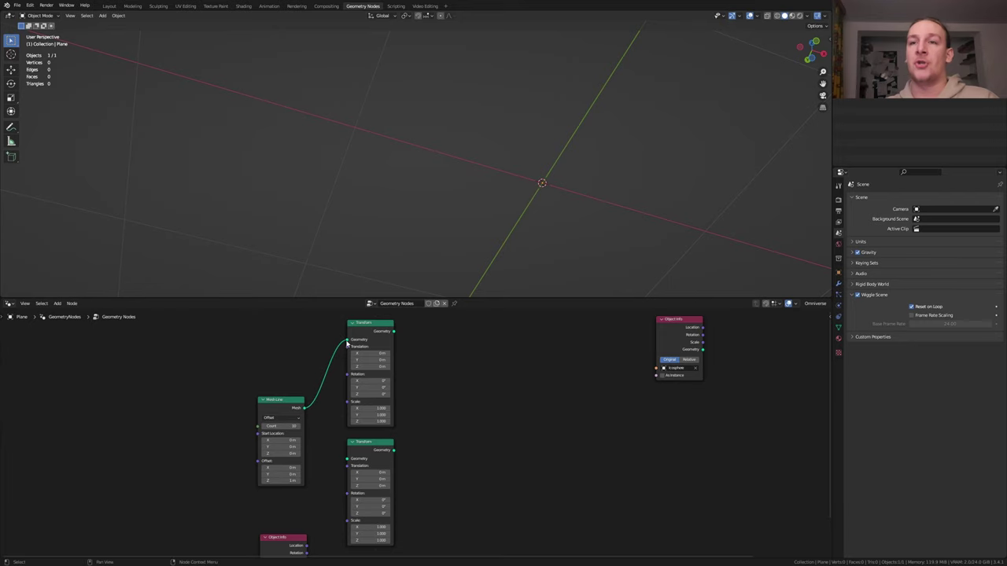
pyautogui.moveTo(304, 407); pyautogui.dragTo(347, 458)
# - Set the Mesh Line's count to 5 and its Z offset to 4 m
pyautogui.click(292, 427)
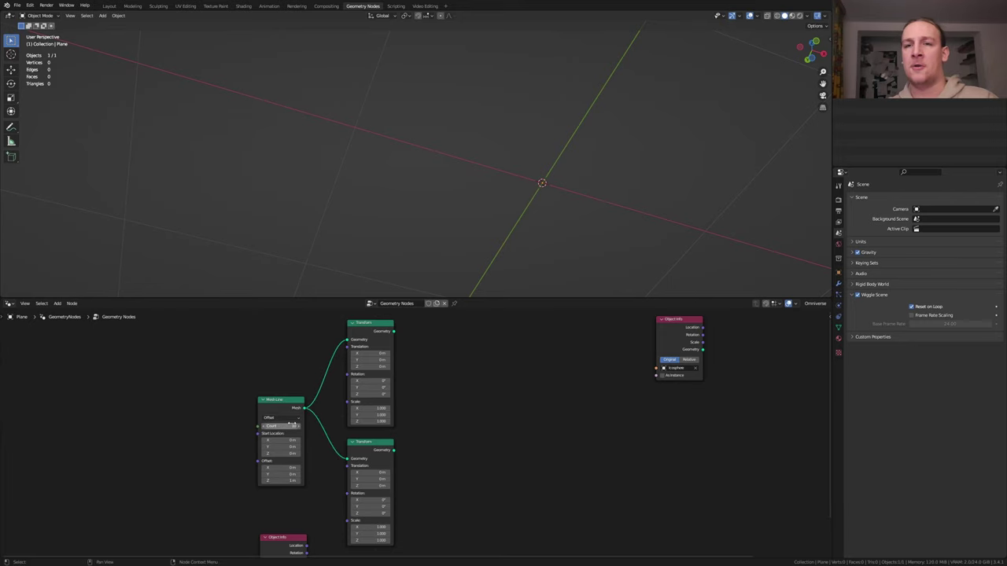
pyautogui.write('5')
pyautogui.press('Return')
pyautogui.scroll(2, 281, 477)
pyautogui.click(280, 478)
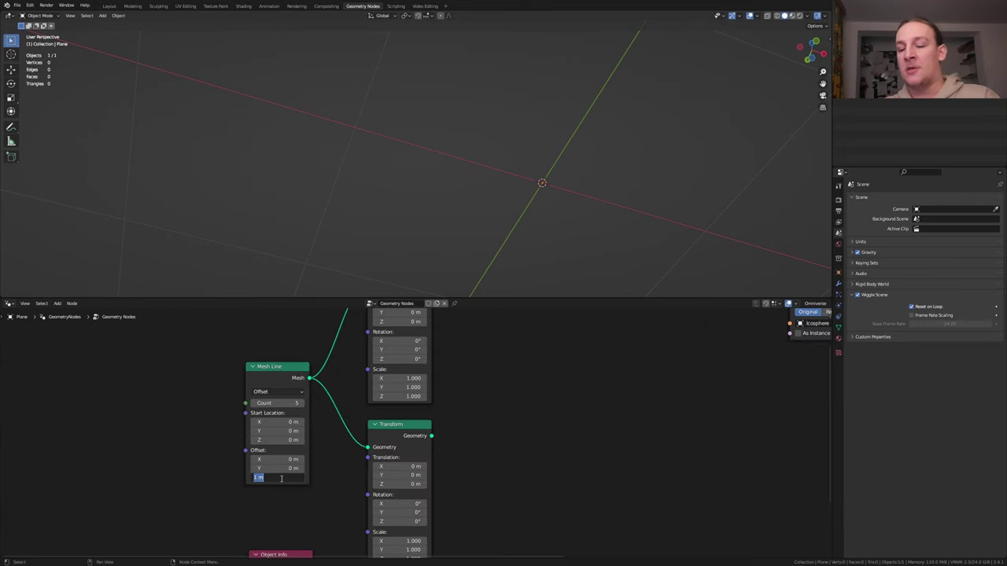
pyautogui.write('5')
pyautogui.press('Return')
# - Set the upper Transform node's X translation to 2 m and its Y rotation to 90°
pyautogui.moveTo(405, 312); pyautogui.dragTo(369, 372, button='middle')
pyautogui.scroll(3, 376, 340)
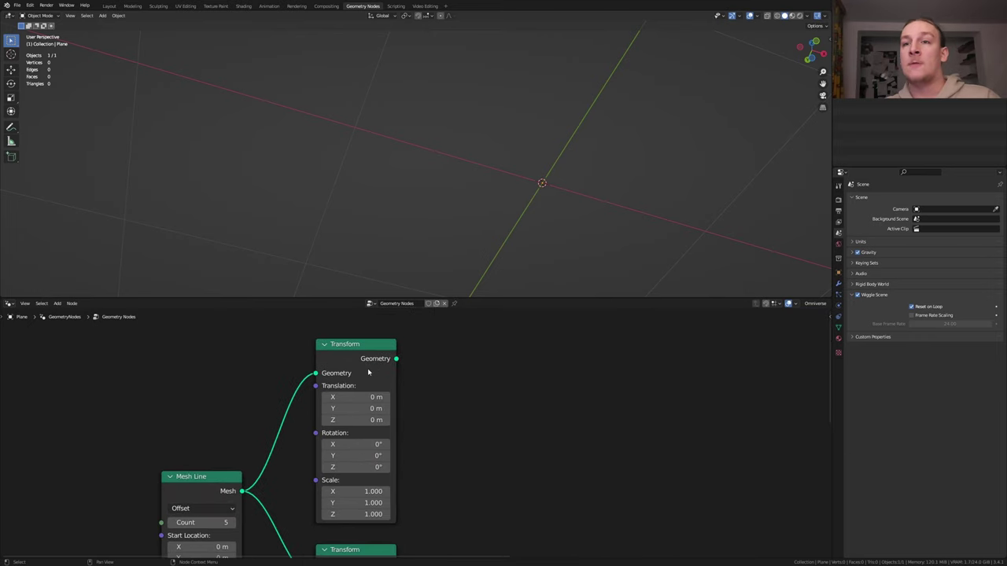
pyautogui.click(356, 396)
pyautogui.write('2')
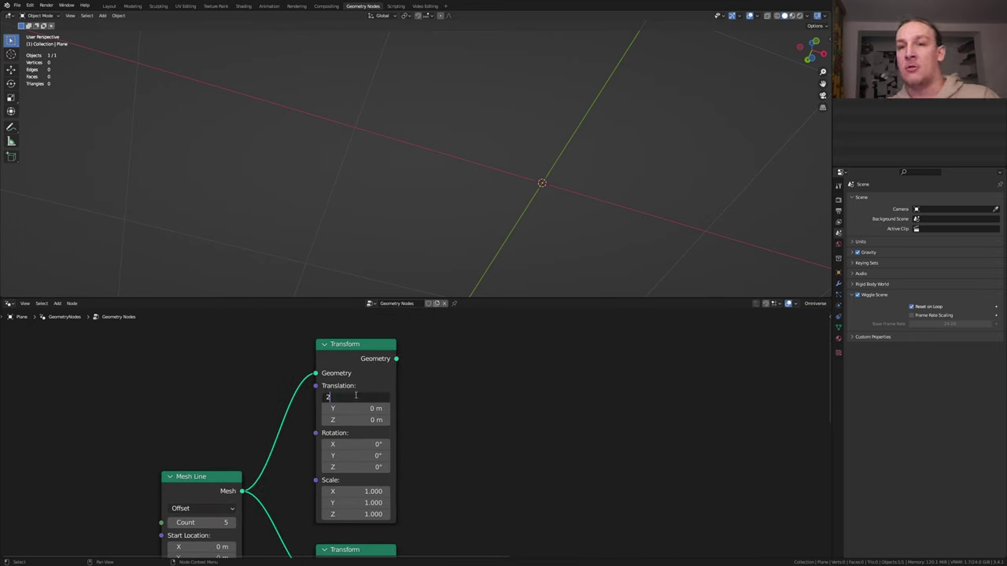
pyautogui.press('Return')
pyautogui.click(362, 457)
pyautogui.write('90')
pyautogui.press('Return')
# - Set the lower Transform node's Y rotation to 90°
pyautogui.moveTo(456, 543); pyautogui.dragTo(461, 351, button='middle')
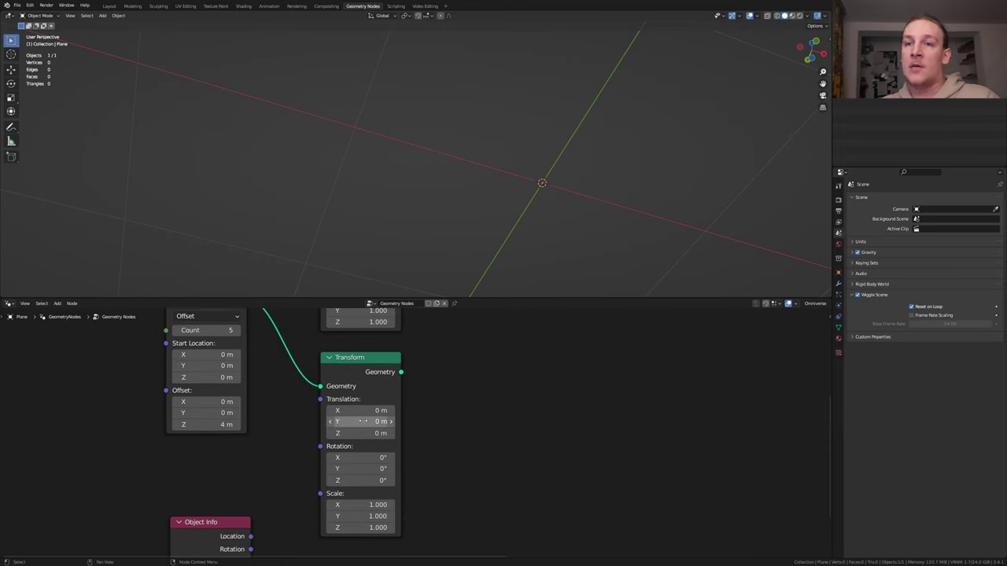
pyautogui.click(370, 468)
pyautogui.write('90')
pyautogui.press('Return')
pyautogui.press('Home')
# - Add an Instance on Points node beside the Transform nodes and stack two duplicates of it underneath
pyautogui.hotkey('shift', 'a')
pyautogui.click(422, 362)
pyautogui.write('ins')
pyautogui.press('Return')
pyautogui.click(431, 351)
pyautogui.hotkey('shift', 'd')
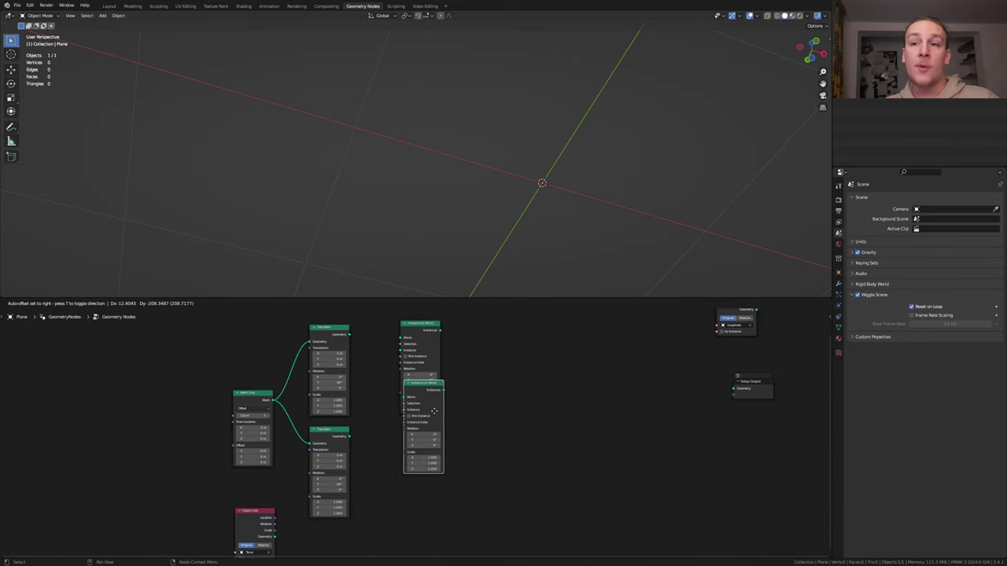
pyautogui.click(435, 446)
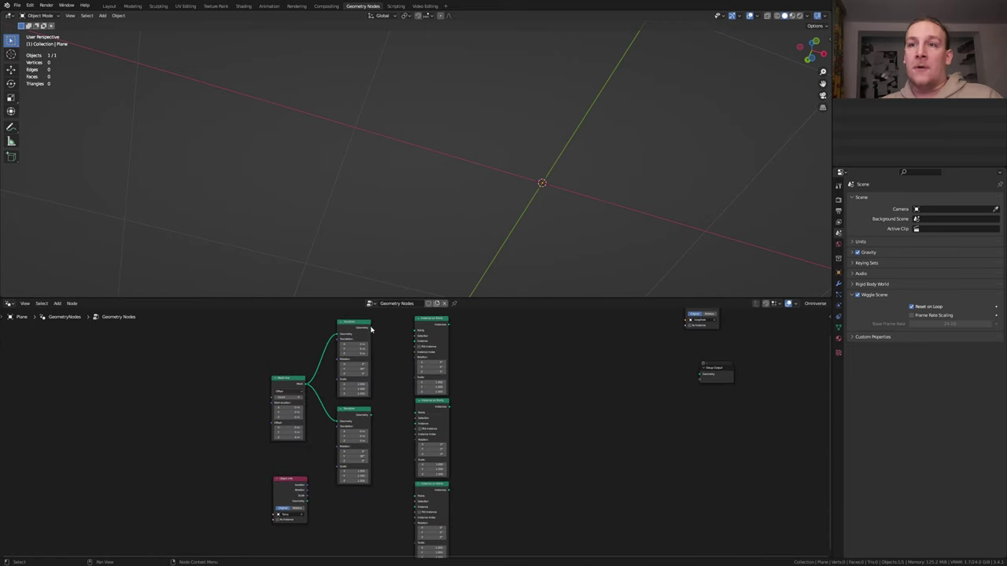
# - Wire the upper Transform to the top two Instance on Points, the lower Transform to the bottom one, and Torus geometry to the lower two's Instance inputs
pyautogui.moveTo(371, 329); pyautogui.dragTo(416, 412)
pyautogui.moveTo(371, 415); pyautogui.dragTo(416, 497)
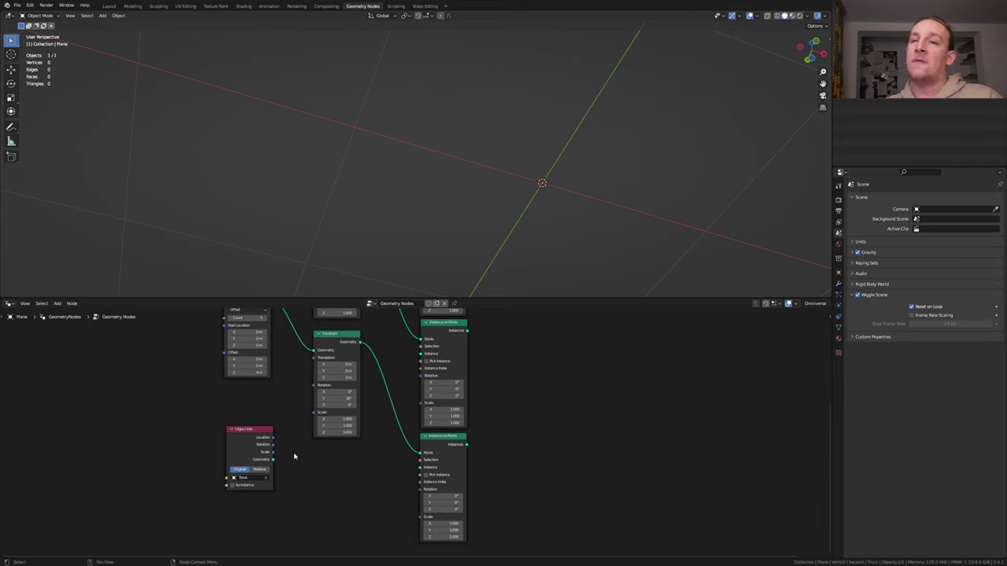
pyautogui.moveTo(273, 460); pyautogui.dragTo(420, 353)
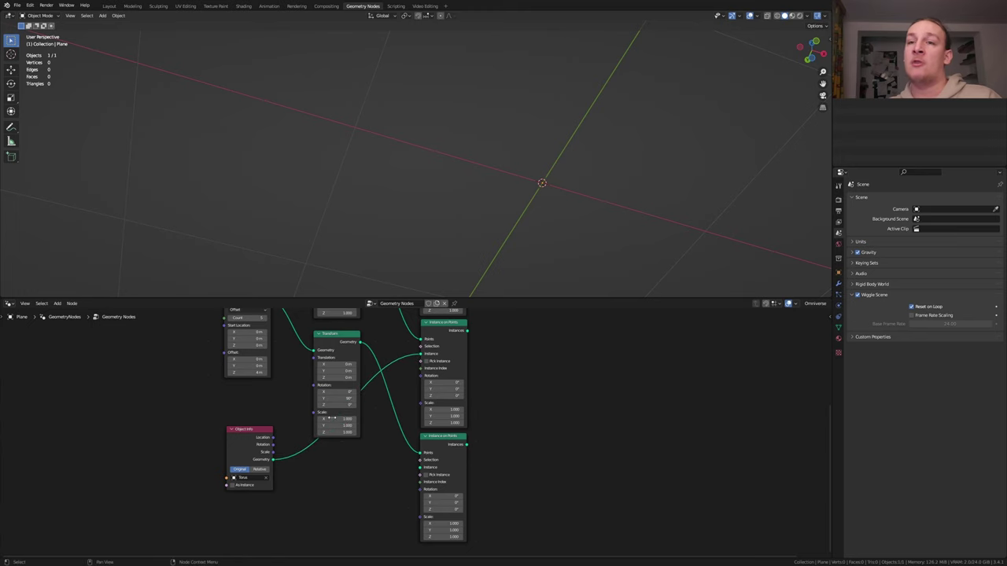
pyautogui.moveTo(272, 464); pyautogui.dragTo(419, 467)
# - Connect the middle Instance on Points node to the Group Output and frame its row of arches in the viewport
pyautogui.scroll(-2, 436, 401)
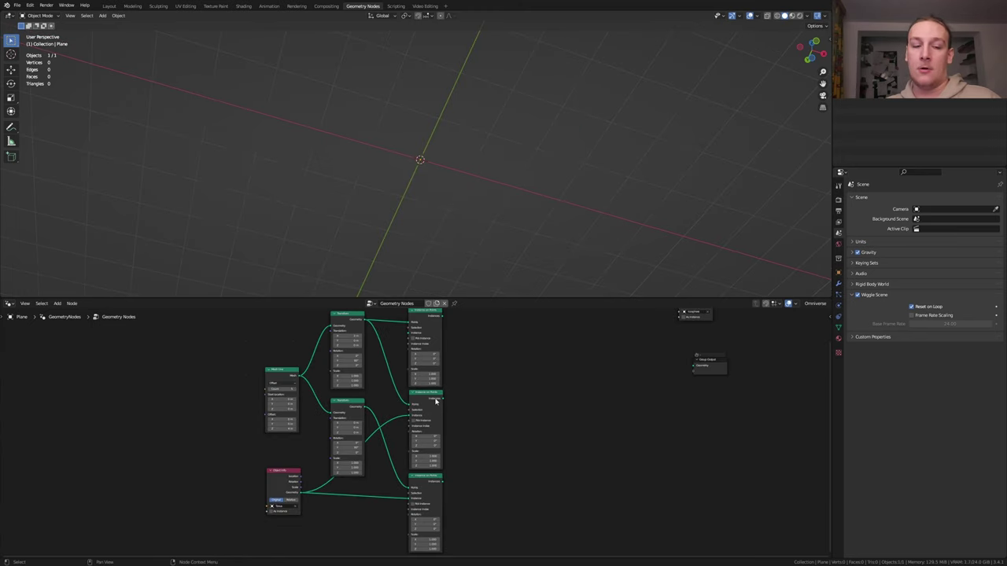
pyautogui.keyDown('ctrl'); pyautogui.keyDown('shift'); pyautogui.click(433, 406); pyautogui.keyUp('shift'); pyautogui.keyUp('ctrl')
pyautogui.scroll(-7, 592, 226)
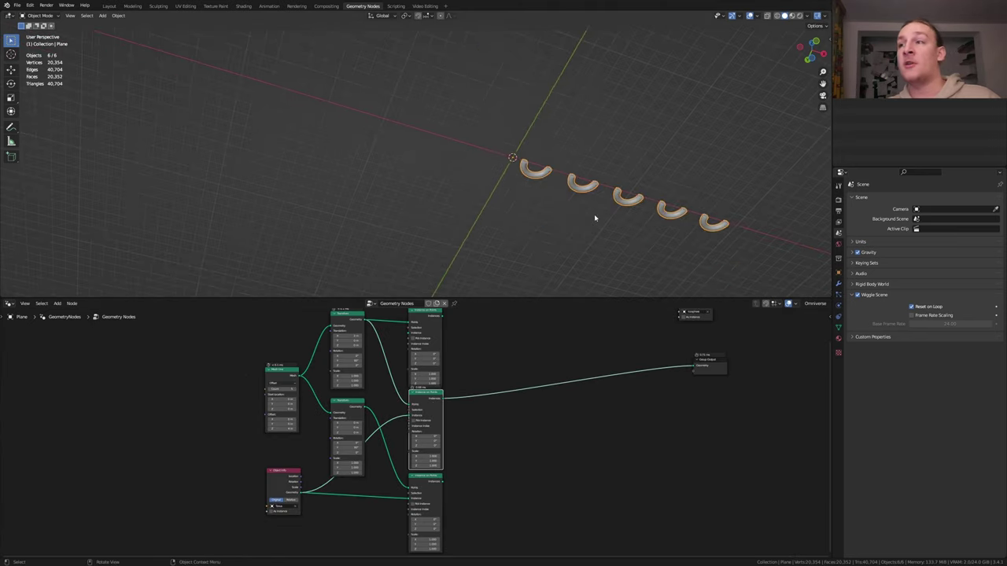
pyautogui.keyDown('shift'); pyautogui.moveTo(596, 218); pyautogui.dragTo(472, 181, button='middle'); pyautogui.keyUp('shift')
pyautogui.scroll(3, 472, 181)
# - Split off a Timeline area between the viewport and the node editor and set the end frame to 80
pyautogui.moveTo(1, 295); pyautogui.dragTo(4, 229)
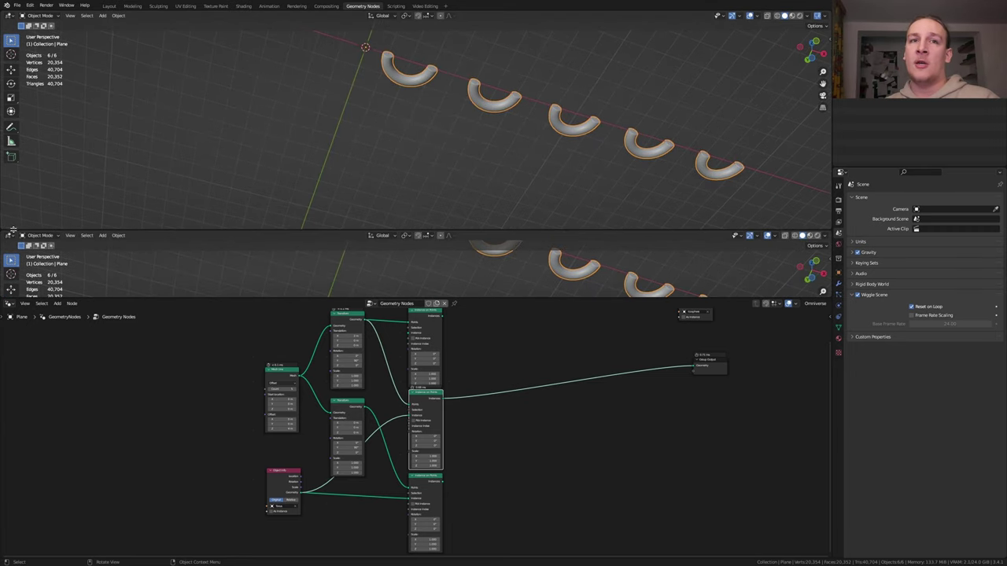
pyautogui.hotkey('shift', 'F12')
pyautogui.click(816, 237)
pyautogui.write('80')
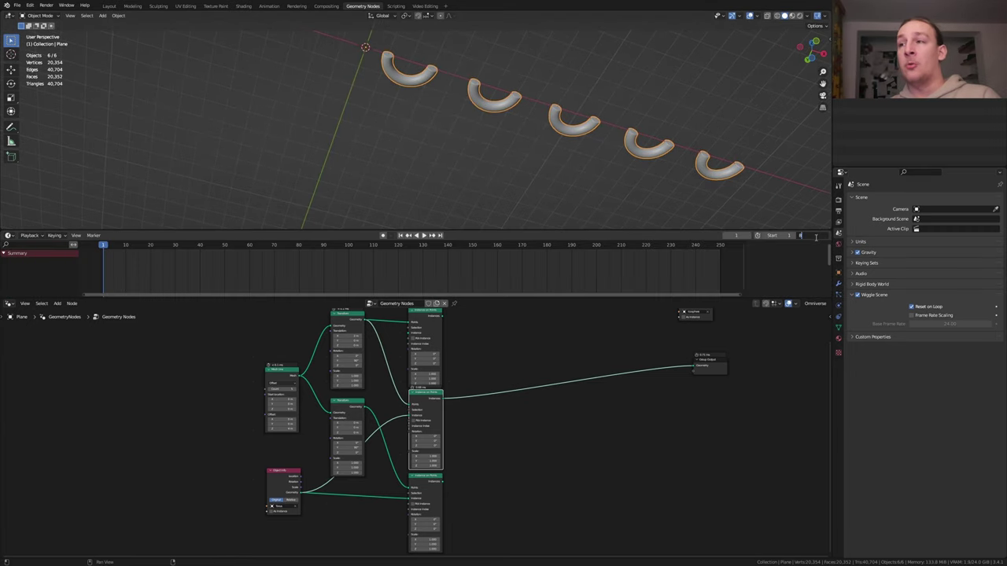
pyautogui.press('Return')
# - Keyframe the top Instance on Points node's rotation at frame 1 with Y at -180°
pyautogui.scroll(3, 428, 435)
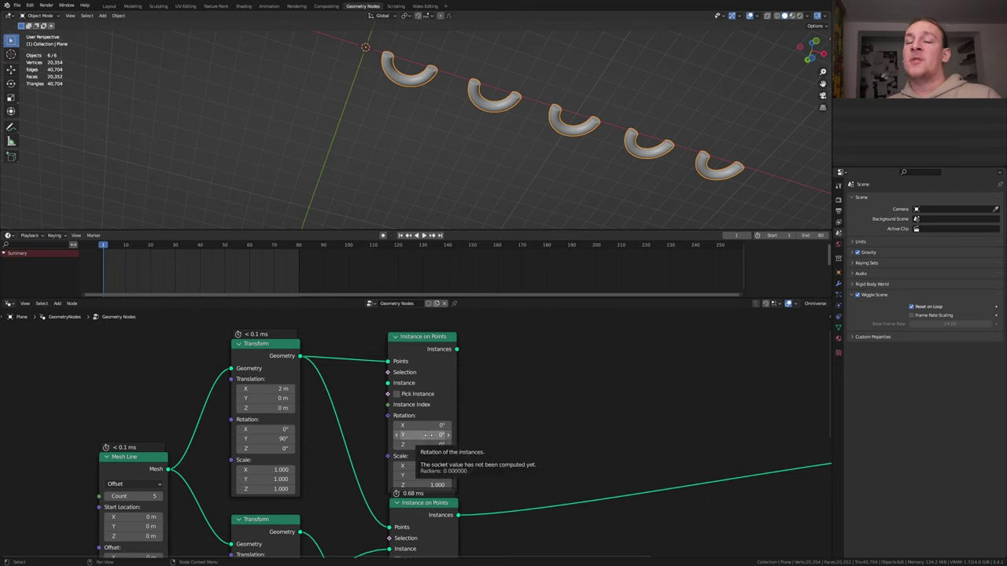
pyautogui.click(428, 435)
pyautogui.press('BackSpace')
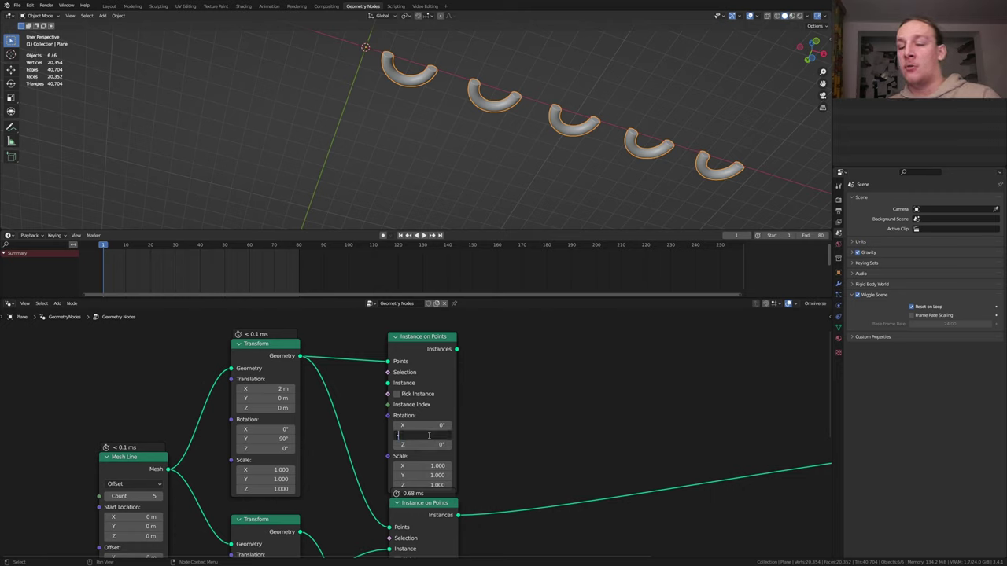
pyautogui.write('-180')
pyautogui.press('Return')
pyautogui.press('i')
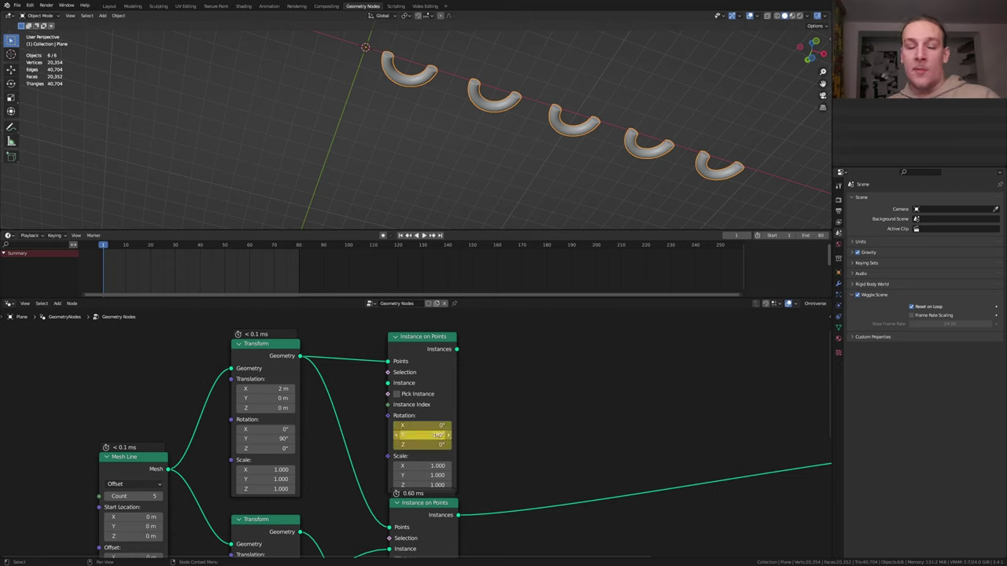
# - Keyframe the top Instance on Points node's rotation at frame 40 with Y at -360°
pyautogui.click(736, 234)
pyautogui.write('40')
pyautogui.press('Return')
pyautogui.click(434, 435)
pyautogui.press('BackSpace')
pyautogui.write('-360')
pyautogui.press('Return')
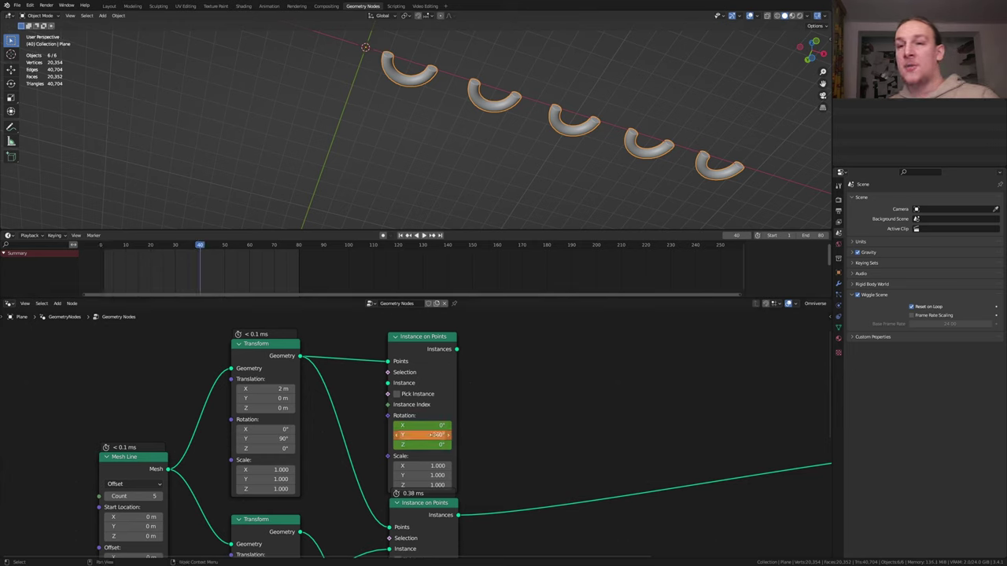
pyautogui.press('i')
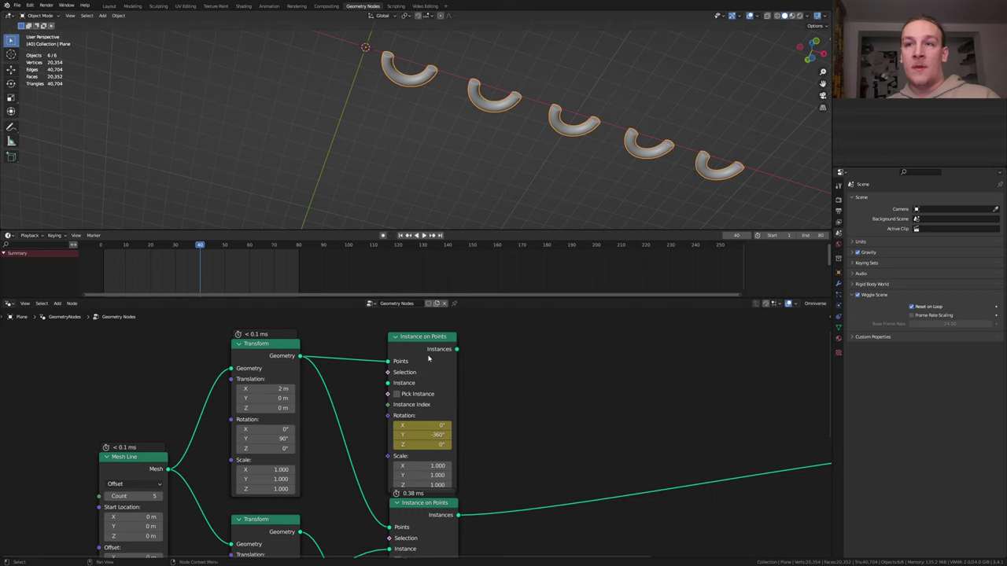
# - Duplicate the top Instance on Points node's frame 1 rotation keyframes to frame 81
pyautogui.click(428, 344)
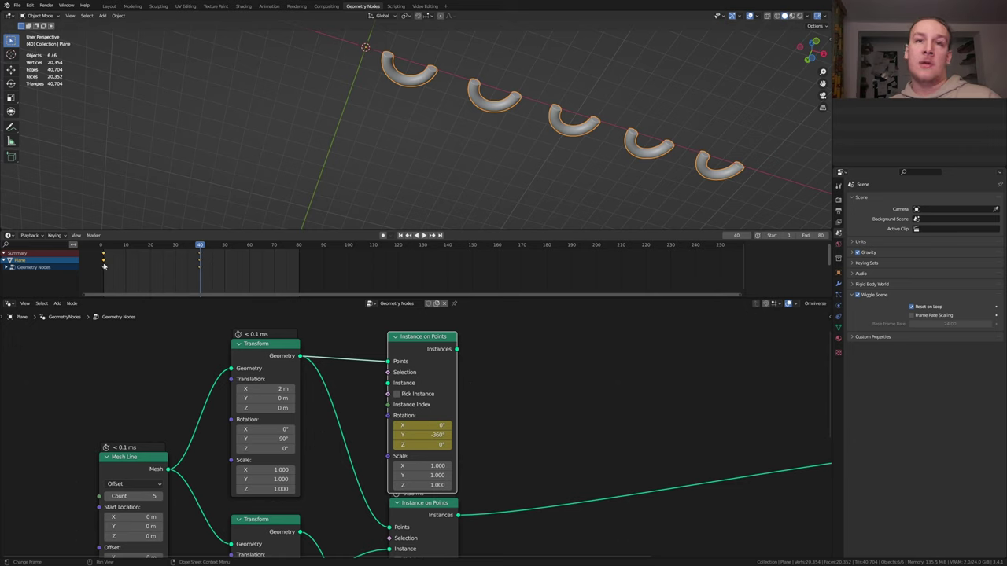
pyautogui.hotkey('shift', 'd')
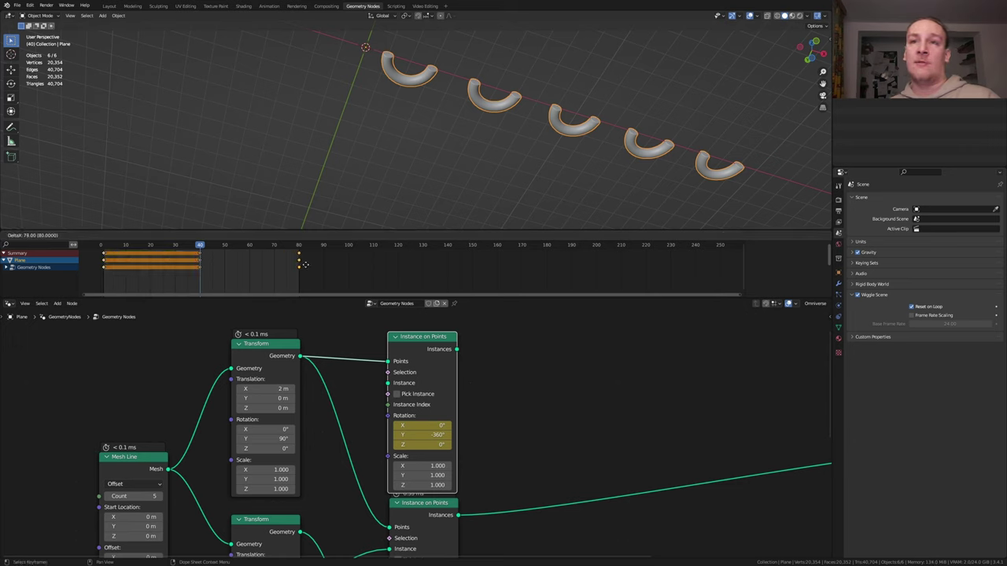
pyautogui.click(309, 267)
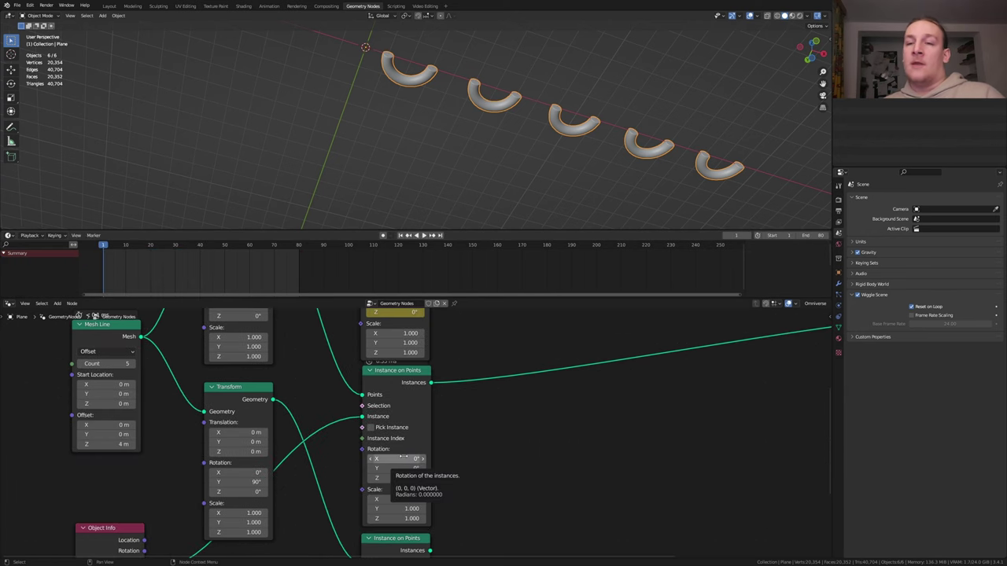
# - Keyframe the middle Instance on Points node's rotation at frame 1 with X at -90°
pyautogui.click(403, 458)
pyautogui.press('BackSpace')
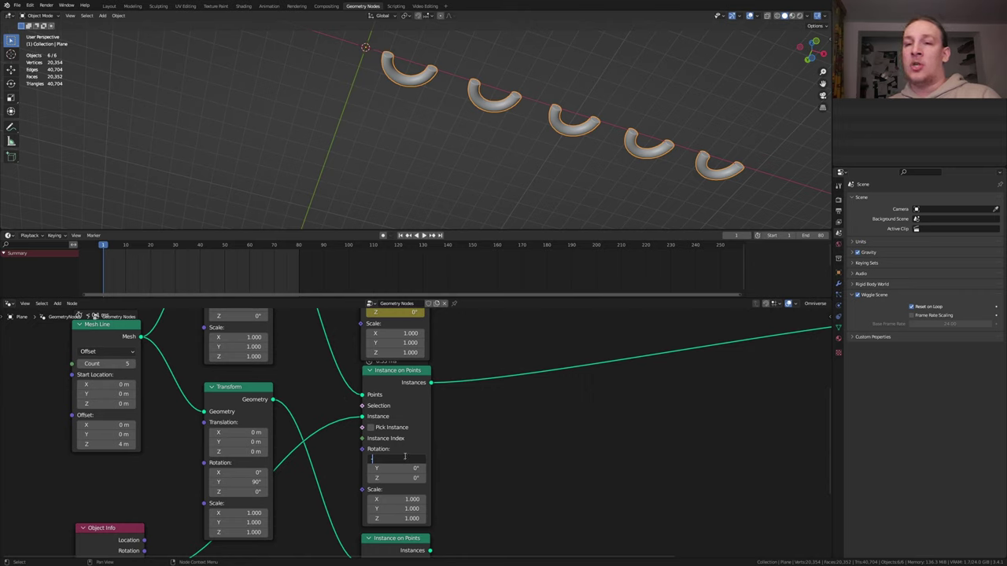
pyautogui.press('Return')
pyautogui.press('i')
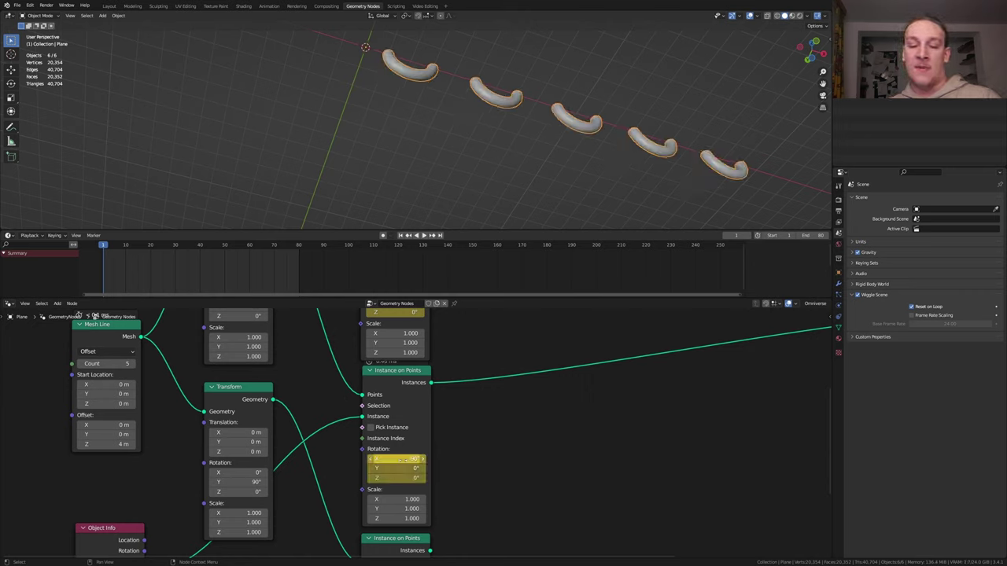
# - Keyframe the middle Instance on Points node's rotation at frame 40 with Z at 180°
pyautogui.click(736, 236)
pyautogui.write('40')
pyautogui.press('Return')
pyautogui.click(388, 479)
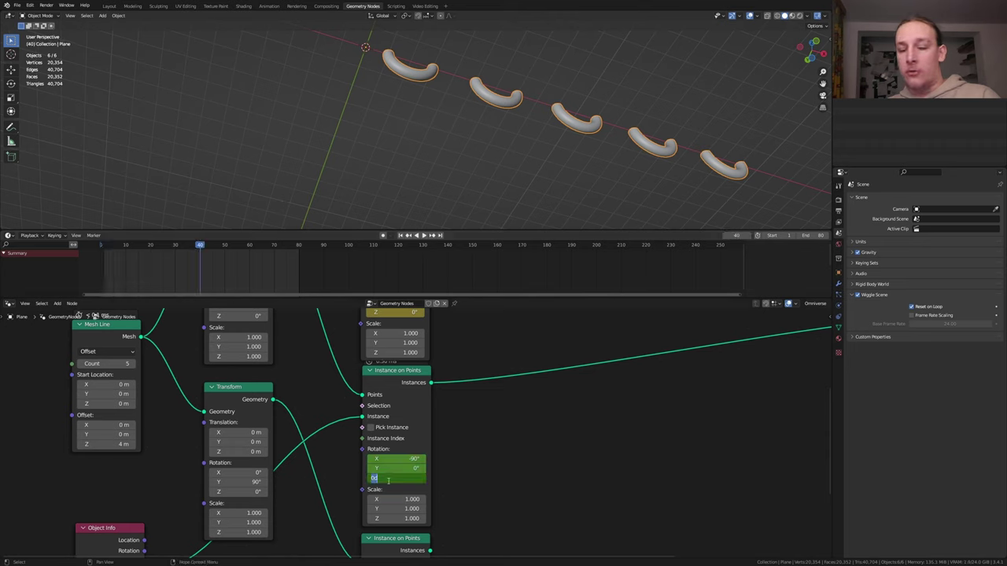
pyautogui.write('180')
pyautogui.press('Return')
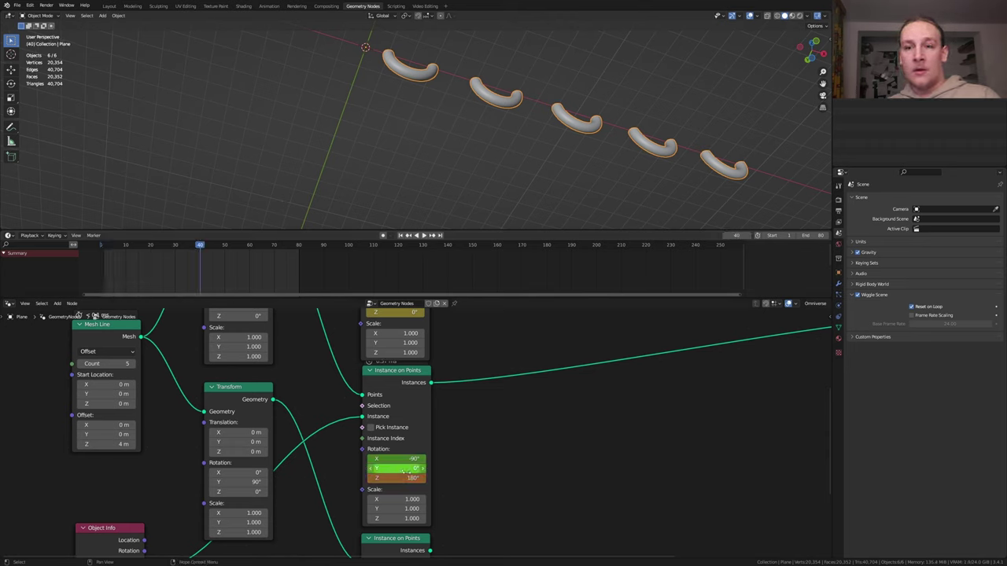
pyautogui.press('i')
# - Copy the middle Instance on Points node's first rotation keyframes to frame 81
pyautogui.click(401, 408)
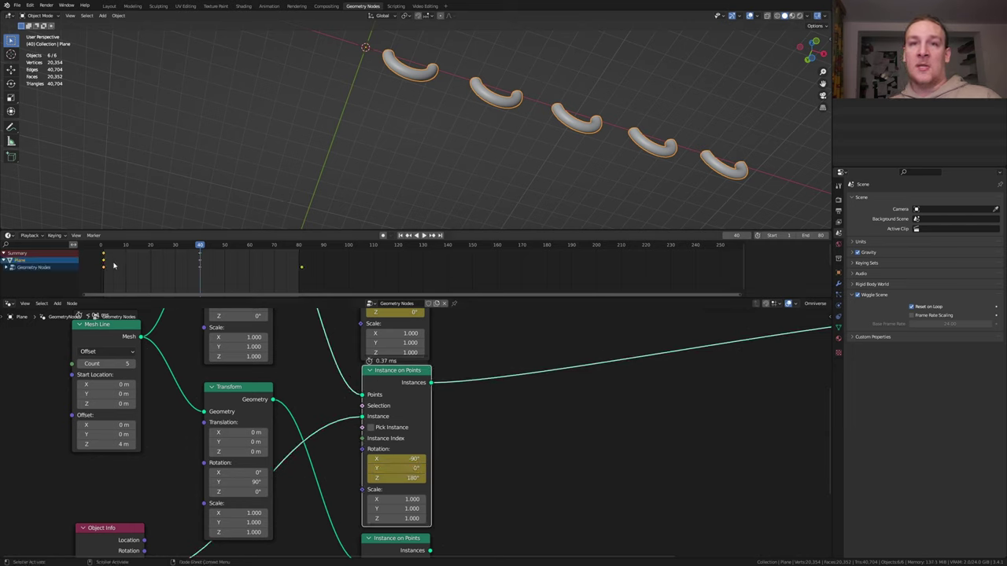
pyautogui.moveTo(102, 264); pyautogui.dragTo(281, 272)
pyautogui.click(299, 274)
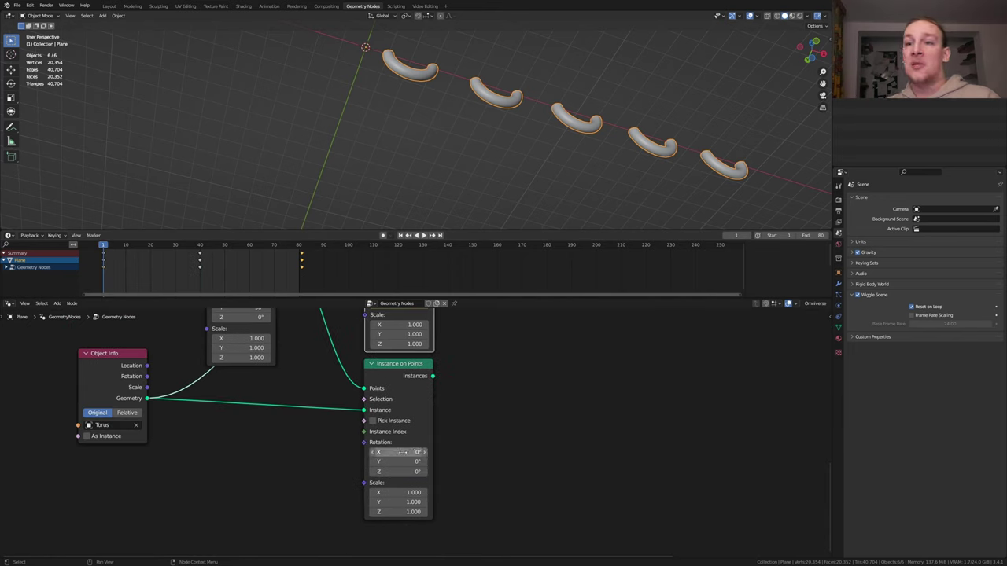
# - Keyframe the bottom Instance on Points node's rotation at frame 1 with X at -90°
pyautogui.click(402, 451)
pyautogui.write('-90')
pyautogui.press('Return')
pyautogui.press('i')
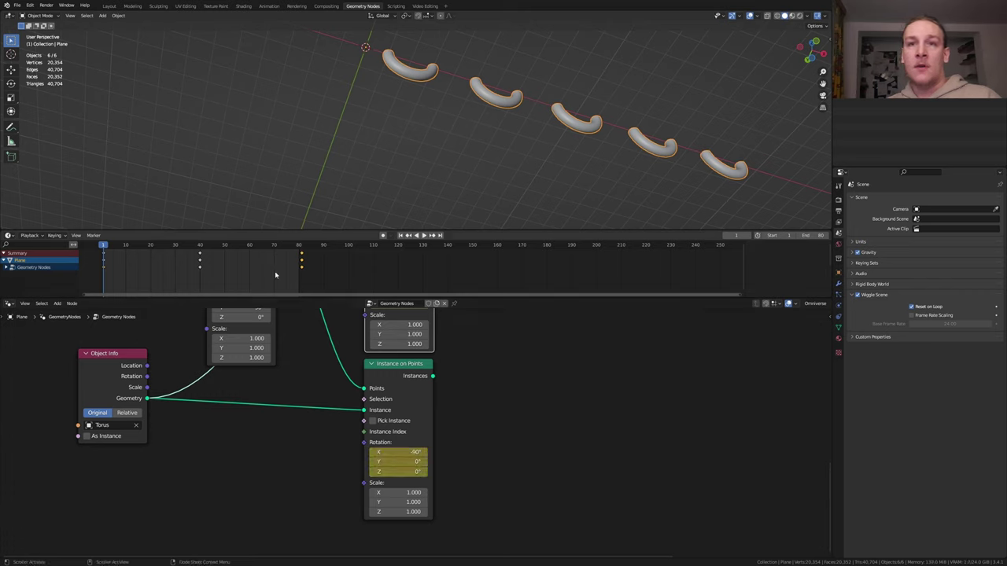
# - Keyframe the bottom Instance on Points node's rotation at frame 40 with Z at -180°, and copy its first keyframes to frame 81
pyautogui.click(431, 235)
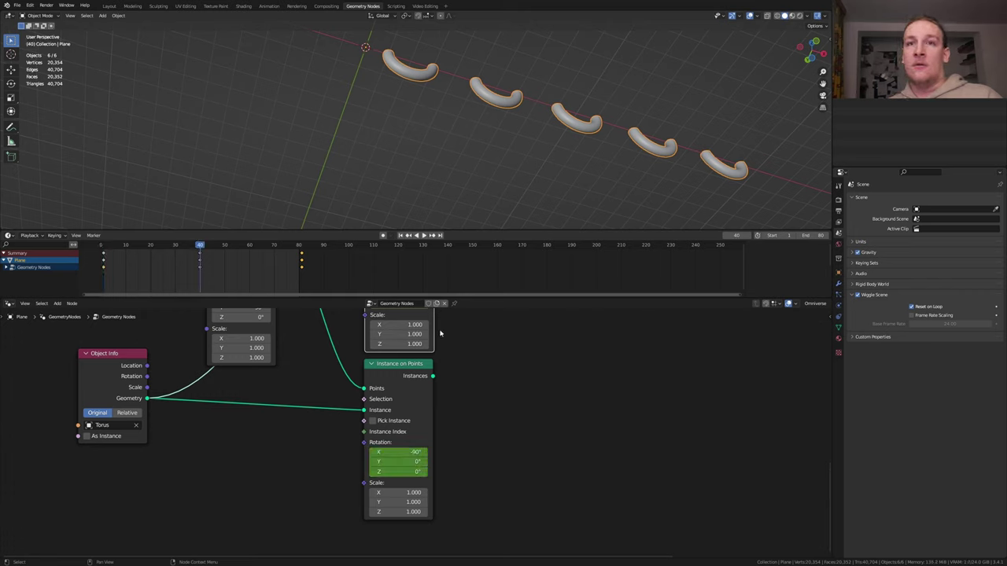
pyautogui.click(405, 472)
pyautogui.press('BackSpace')
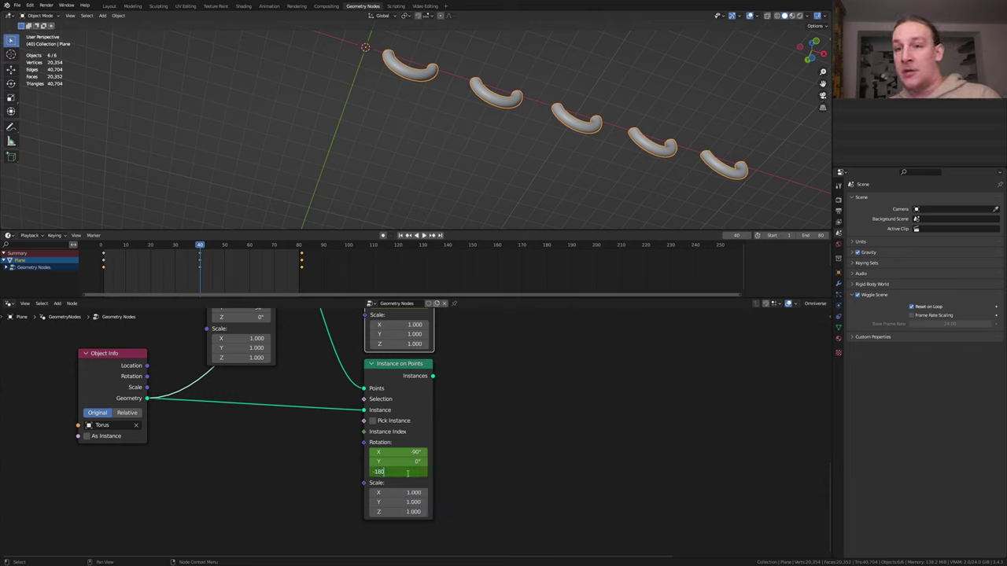
pyautogui.press('Return')
pyautogui.press('i')
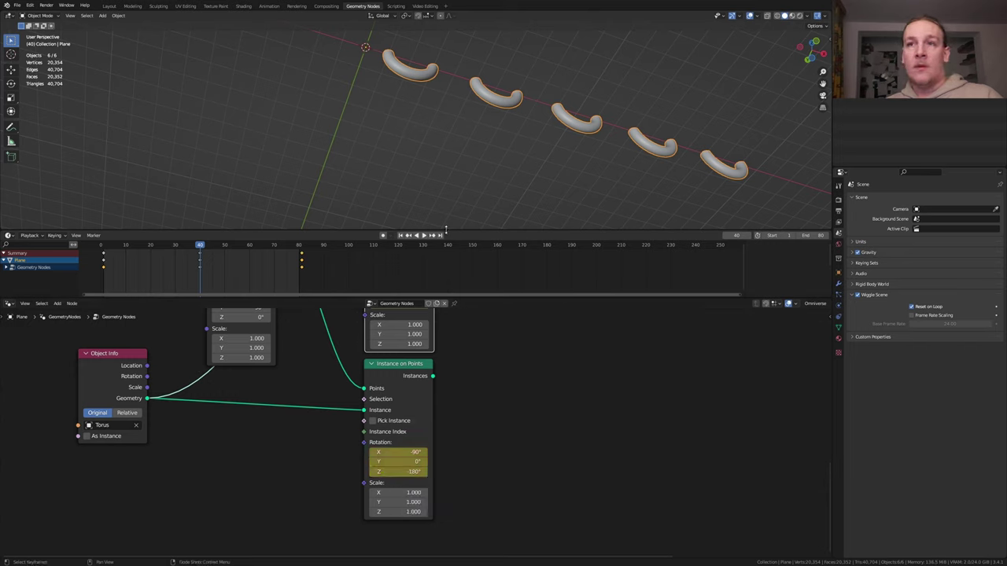
pyautogui.click(421, 410)
pyautogui.moveTo(150, 269); pyautogui.dragTo(302, 272)
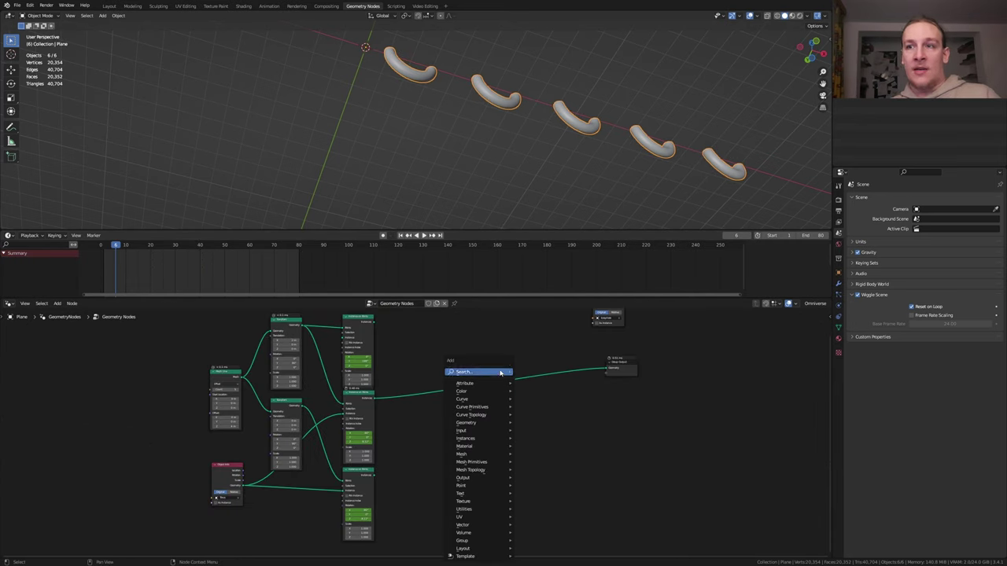
# - Insert a Join Geometry node before the Group Output and connect the bottom Instance on Points node to it
pyautogui.write('jo')
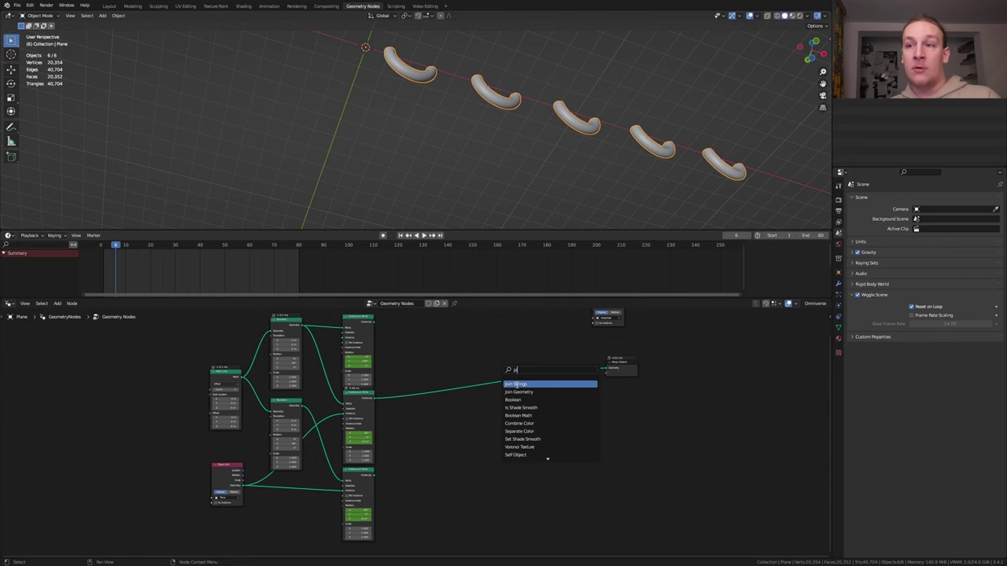
pyautogui.click(518, 391)
pyautogui.click(500, 385)
pyautogui.scroll(2, 372, 482)
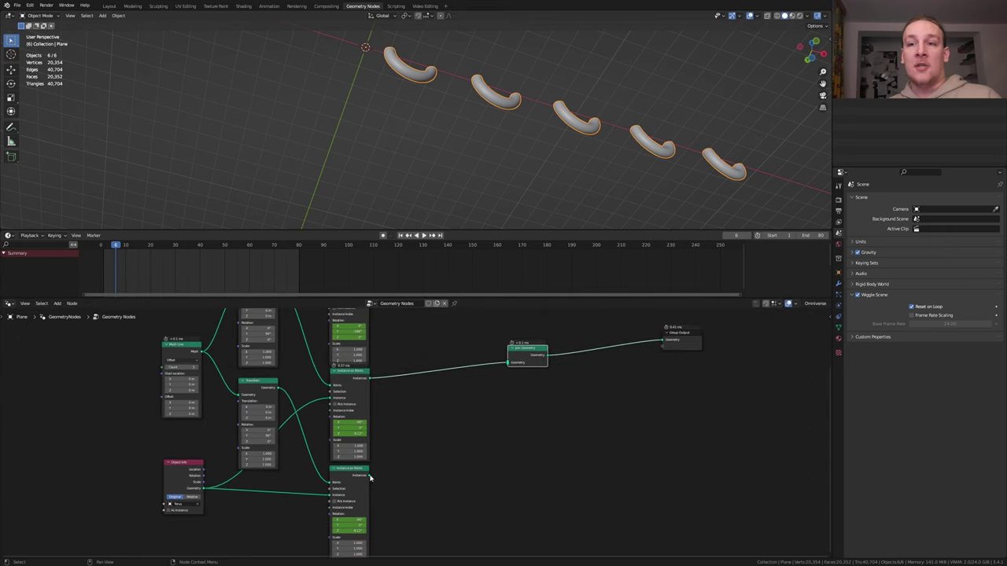
pyautogui.moveTo(369, 476); pyautogui.dragTo(505, 363)
pyautogui.scroll(1, 408, 488)
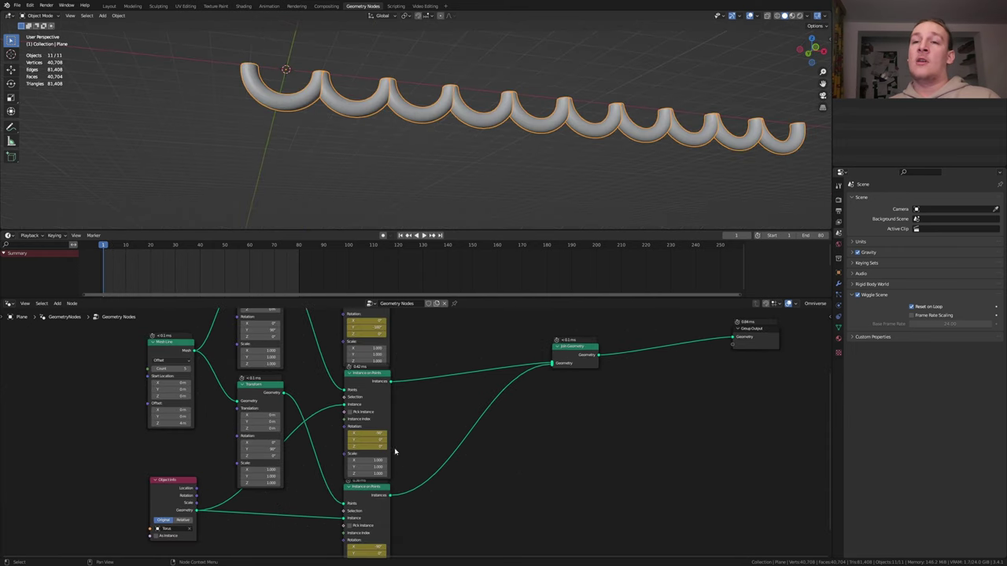
# - Set the middle torus Instance on Points node's rotation X to 90° at frame 1 and keyframe it
pyautogui.scroll(2, 375, 415)
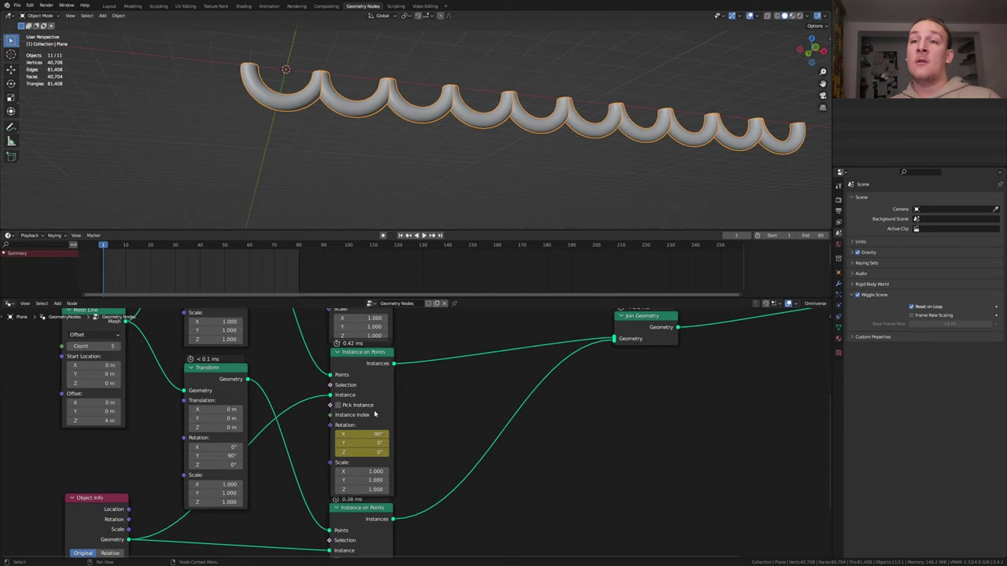
pyautogui.click(362, 364)
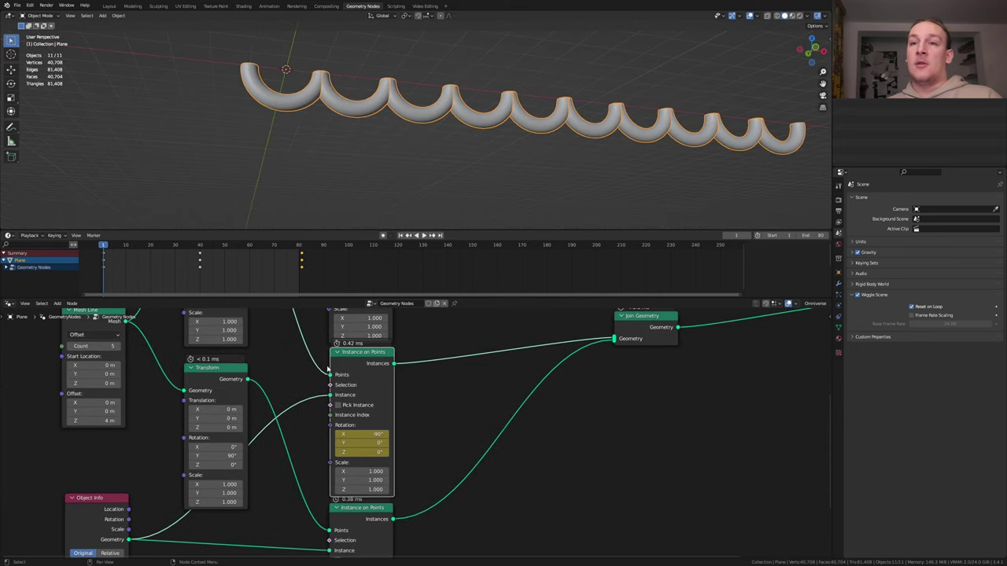
pyautogui.click(368, 434)
pyautogui.write('-90')
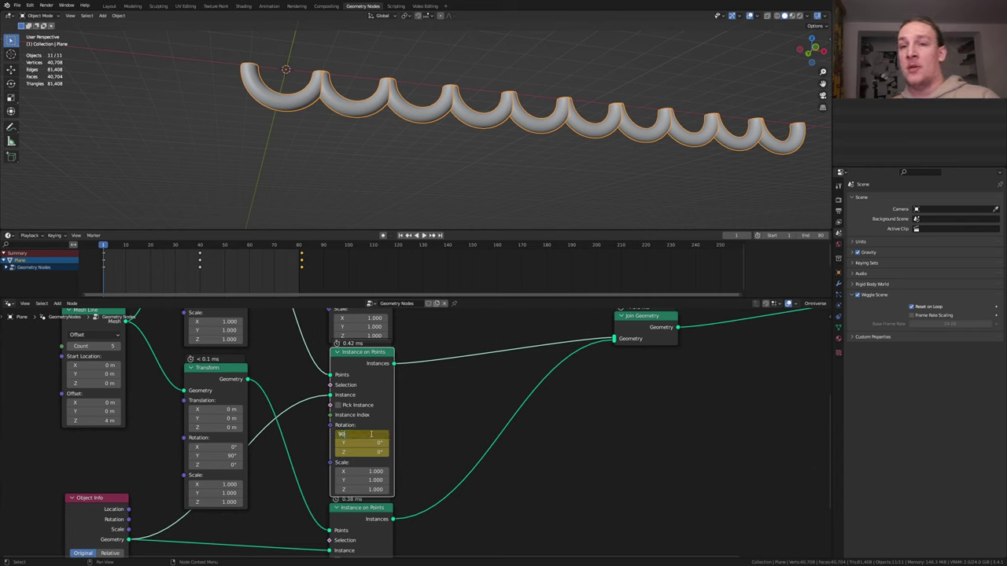
pyautogui.press('Return')
pyautogui.press('i')
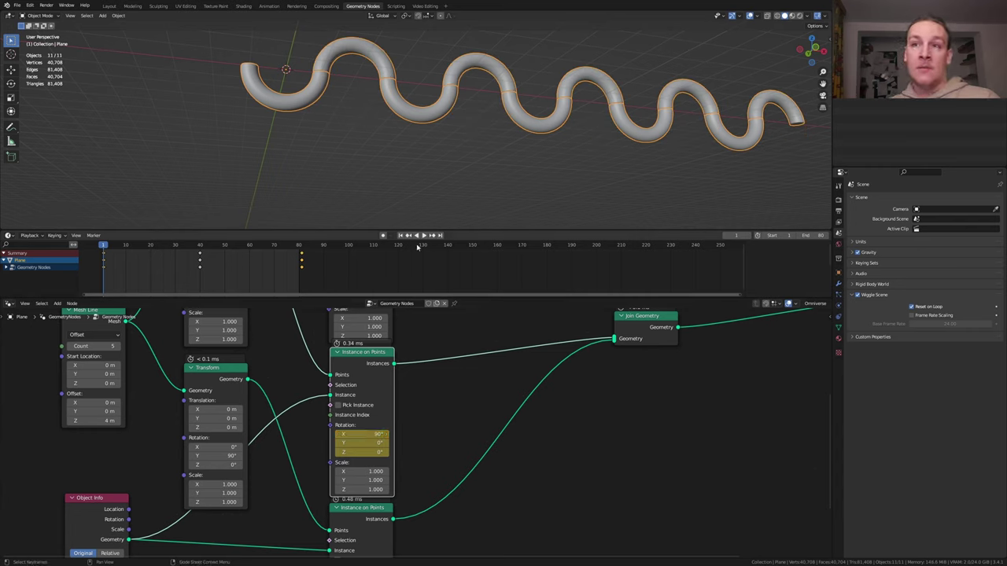
# - Set the middle torus Instance on Points node's rotation X to 90° at frame 40 and update its keyframe
pyautogui.click(432, 236)
pyautogui.click(373, 433)
pyautogui.write('90')
pyautogui.press('Return')
pyautogui.press('i')
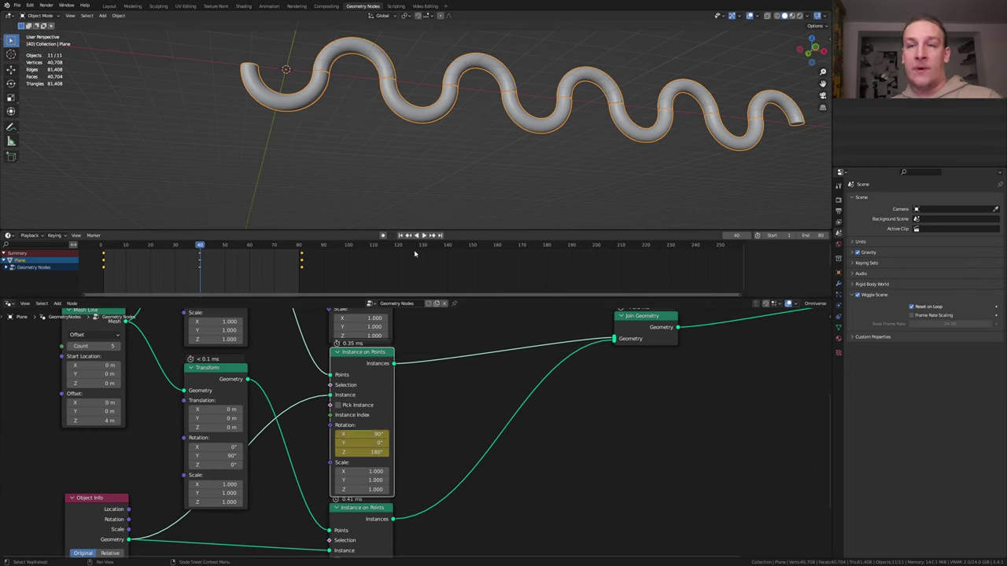
# - Update the middle torus Instance on Points node's rotation keyframe at frame 81 with X at 90°, and play the animation
pyautogui.click(432, 235)
pyautogui.click(377, 434)
pyautogui.write('90')
pyautogui.press('Return')
pyautogui.press('i')
pyautogui.click(577, 444)
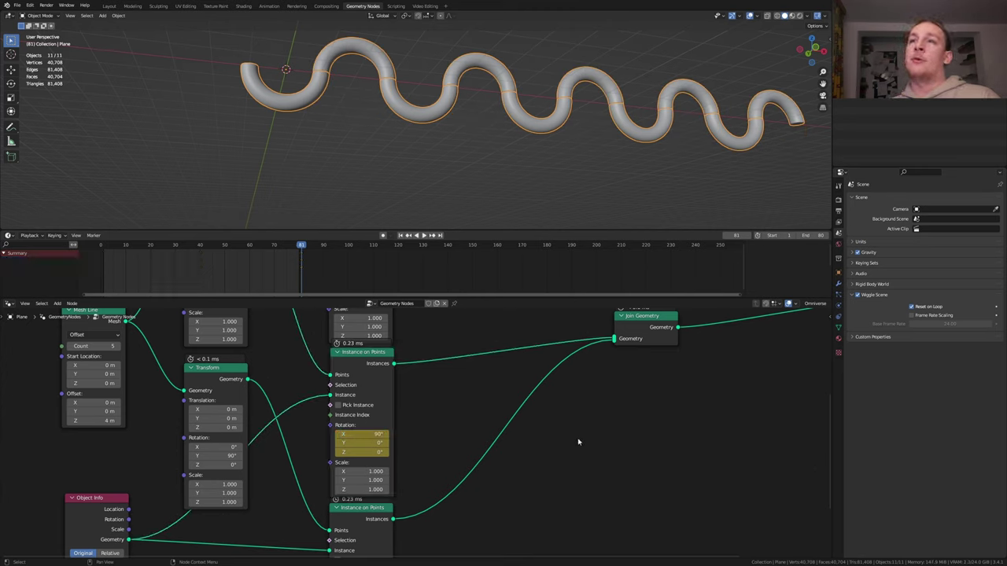
pyautogui.press('space')
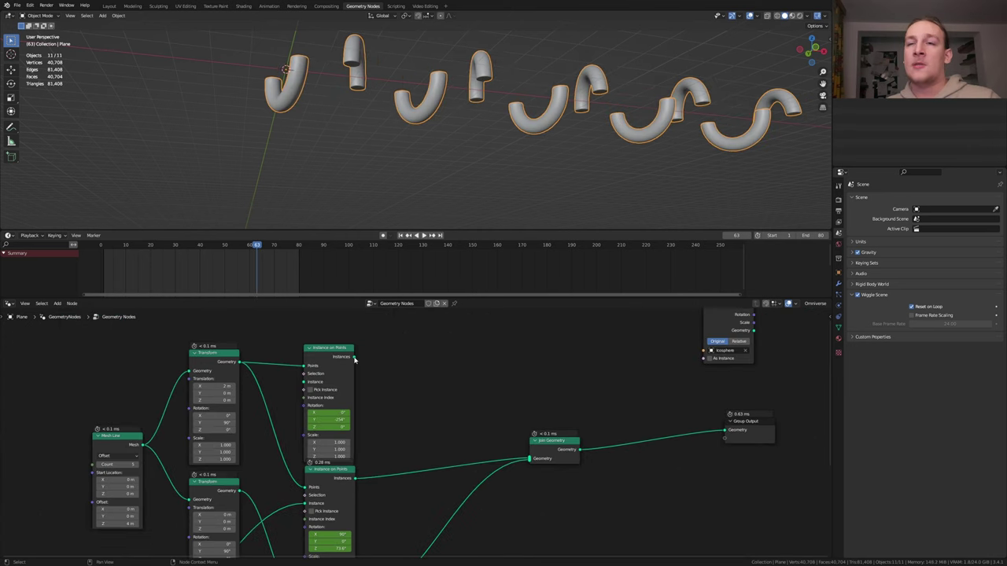
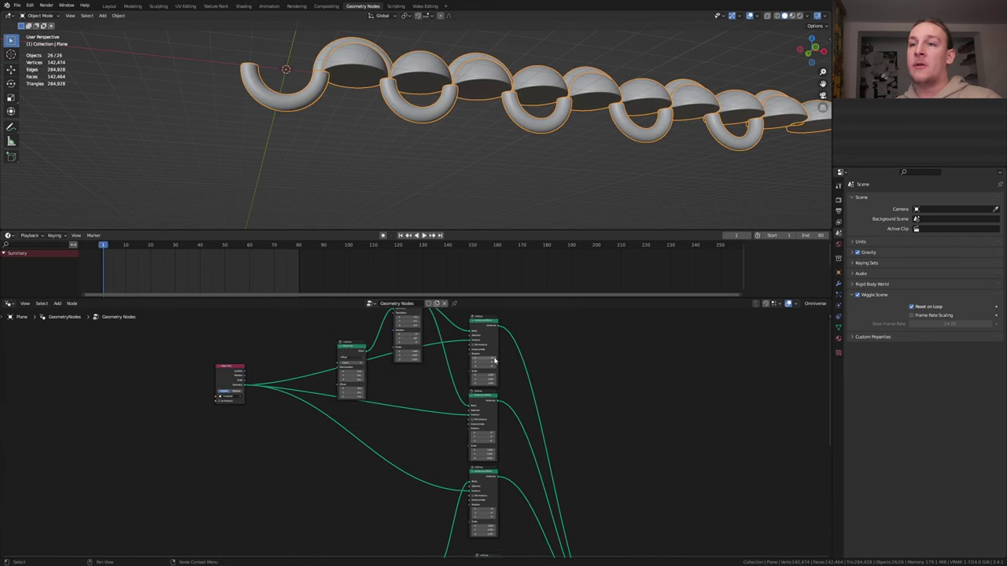
# - Keyframe the first dome Instance on Points node's rotation at frame 1 with Y at 180°
pyautogui.scroll(5, 495, 361)
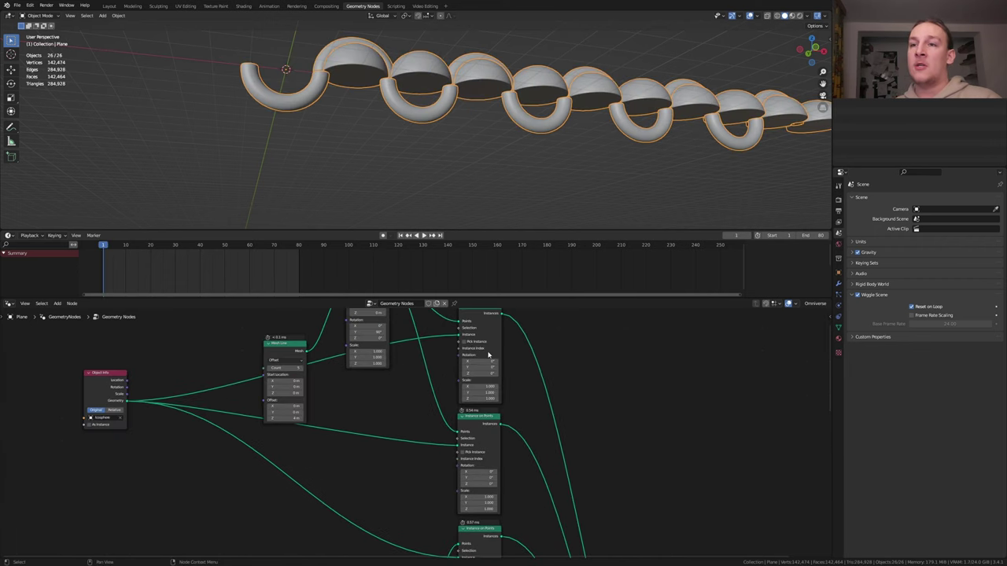
pyautogui.click(479, 374)
pyautogui.write('18')
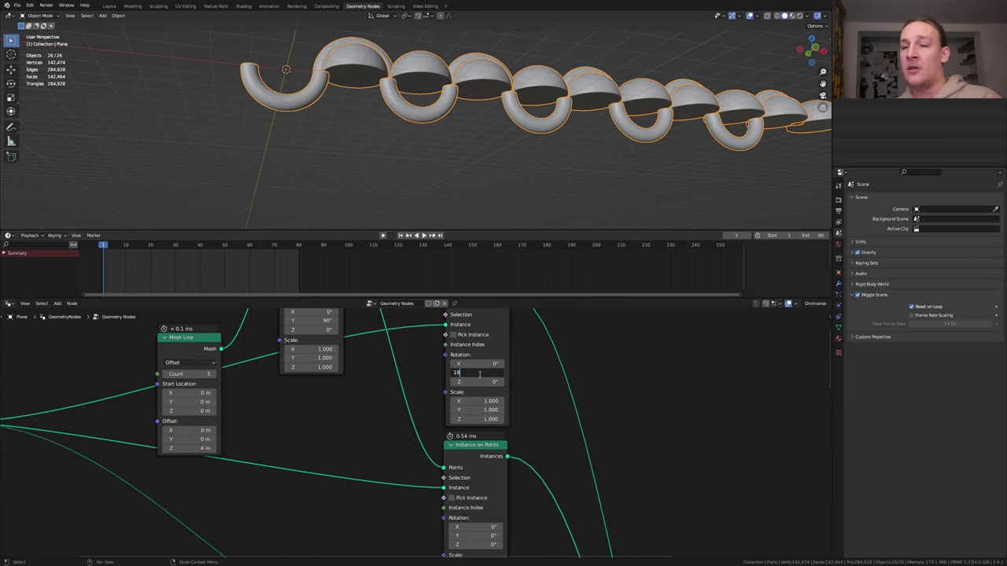
pyautogui.write('0')
pyautogui.press('Return')
pyautogui.press('i')
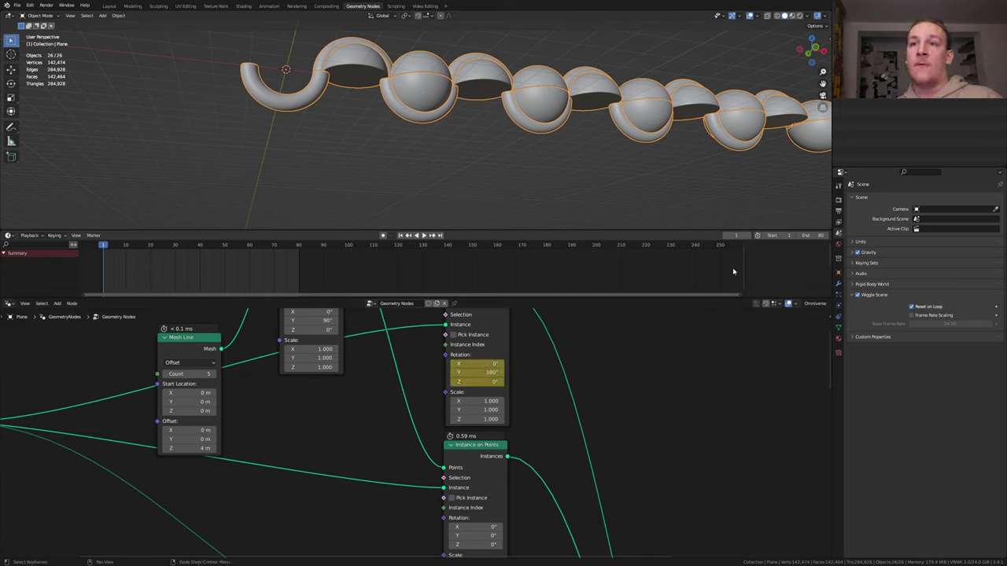
# - Keyframe the first dome Instance on Points node's rotation at frame 40 with Y at 360°, and copy its first keyframes to frame 81
pyautogui.click(739, 235)
pyautogui.write('40')
pyautogui.press('Return')
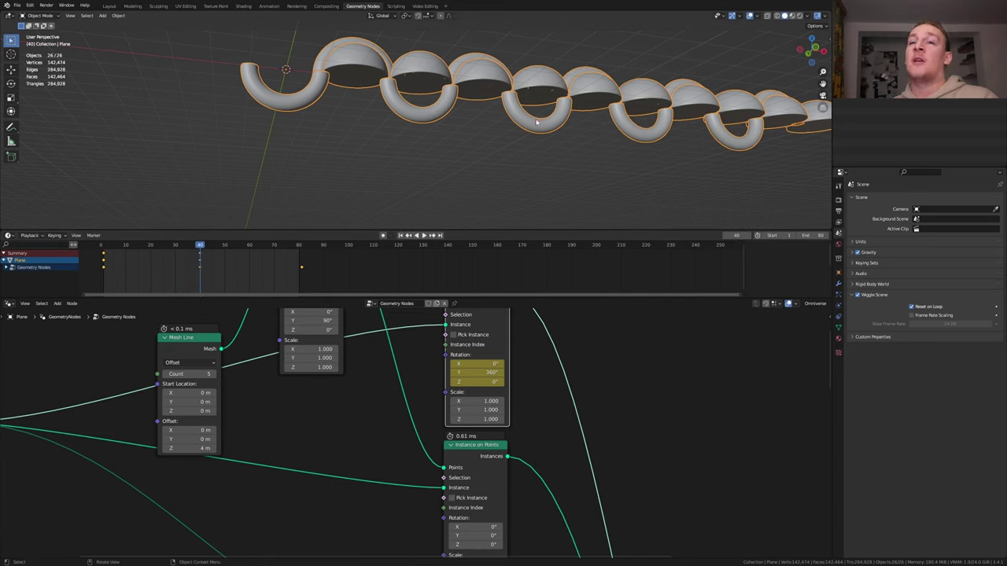
pyautogui.moveTo(129, 273); pyautogui.dragTo(96, 253)
pyautogui.hotkey('shift', 'd')
pyautogui.click(300, 265)
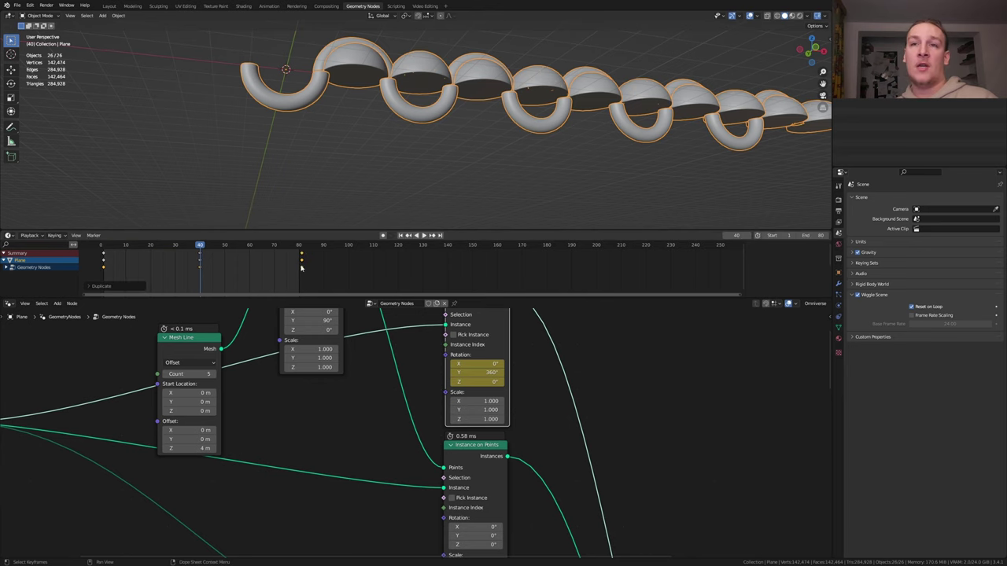
# - Keyframe the second dome Instance on Points node's rotation at frame 1 with all axes at 0°
pyautogui.moveTo(461, 480); pyautogui.dragTo(451, 410, button='middle')
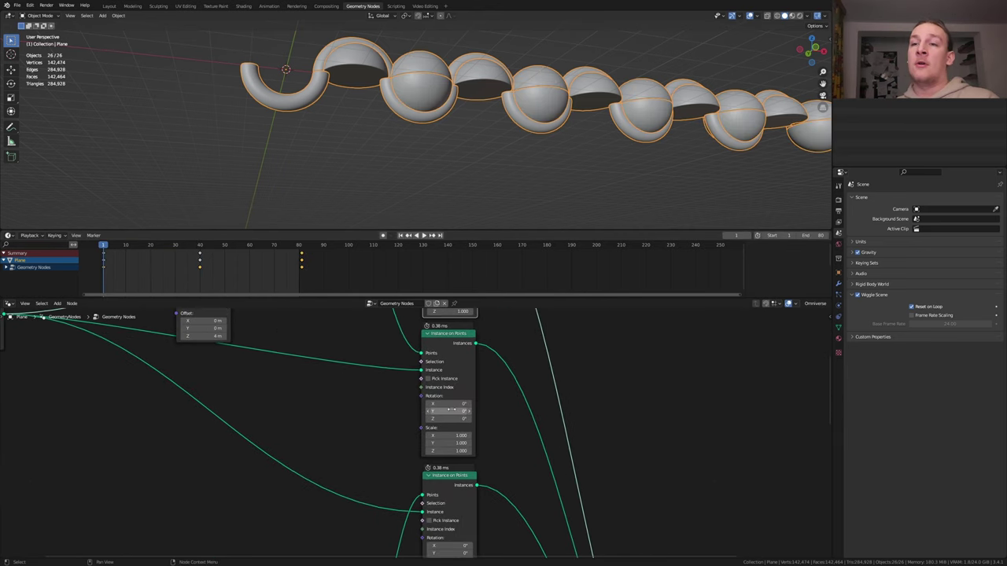
pyautogui.scroll(2, 450, 411)
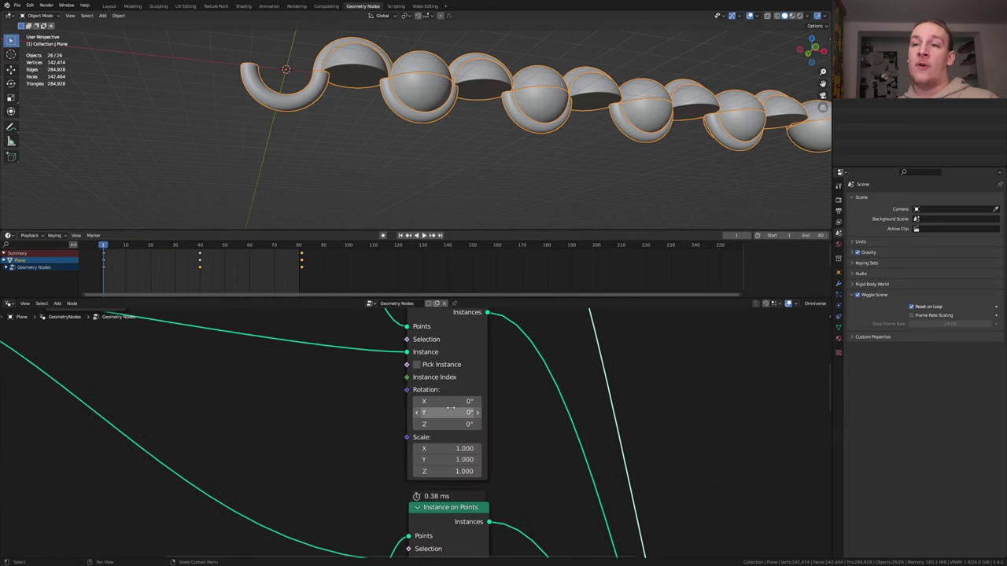
pyautogui.press('i')
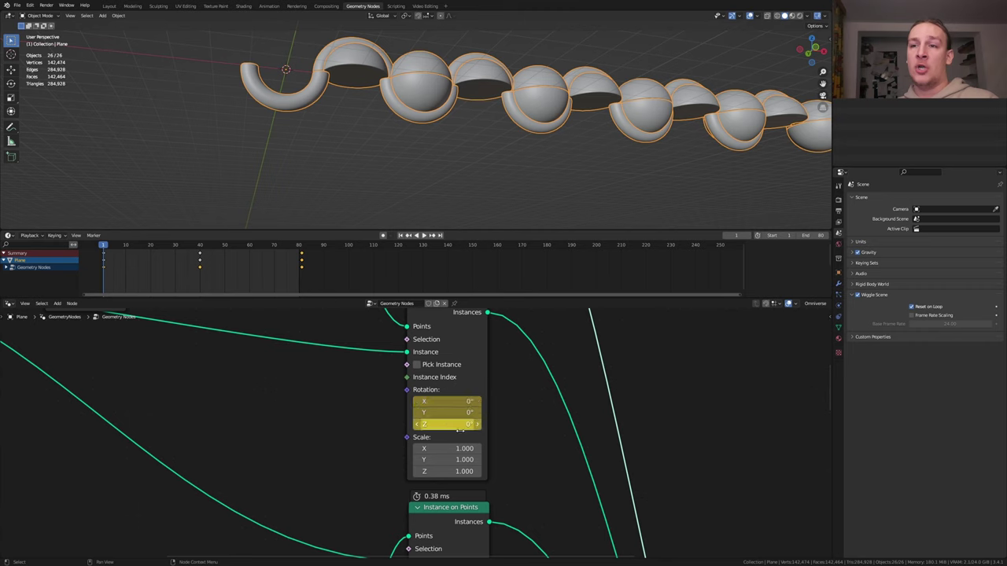
# - Keyframe the second dome Instance on Points node's rotation at frame 40 with Y at 180°, and copy its first keyframes to frame 81
pyautogui.click(432, 235)
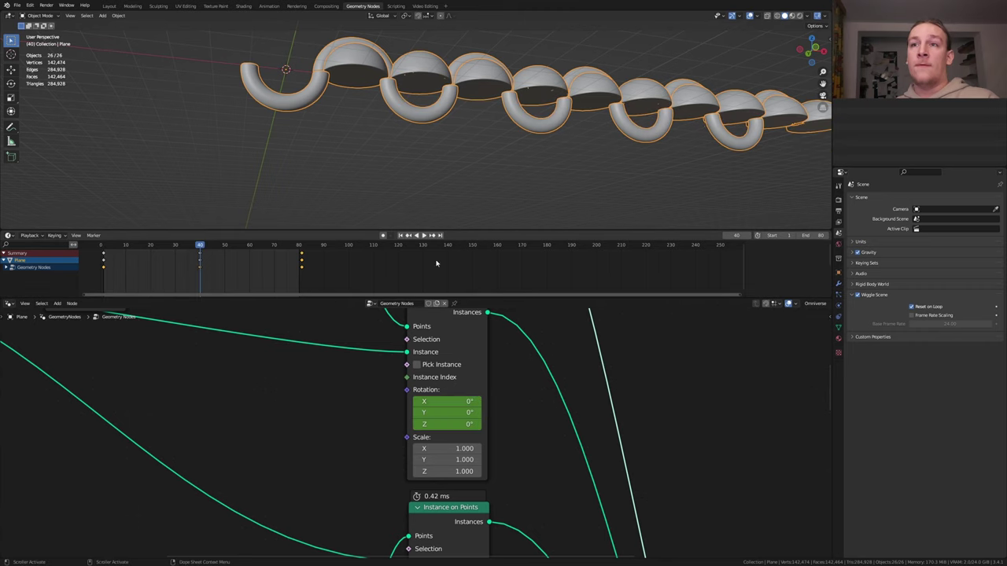
pyautogui.click(451, 412)
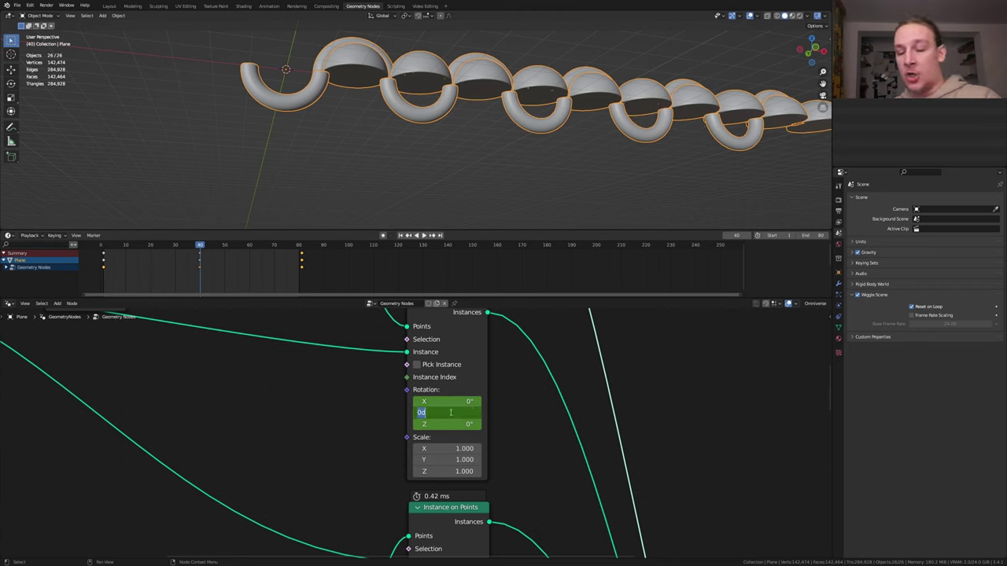
pyautogui.write('180')
pyautogui.press('Return')
pyautogui.press('i')
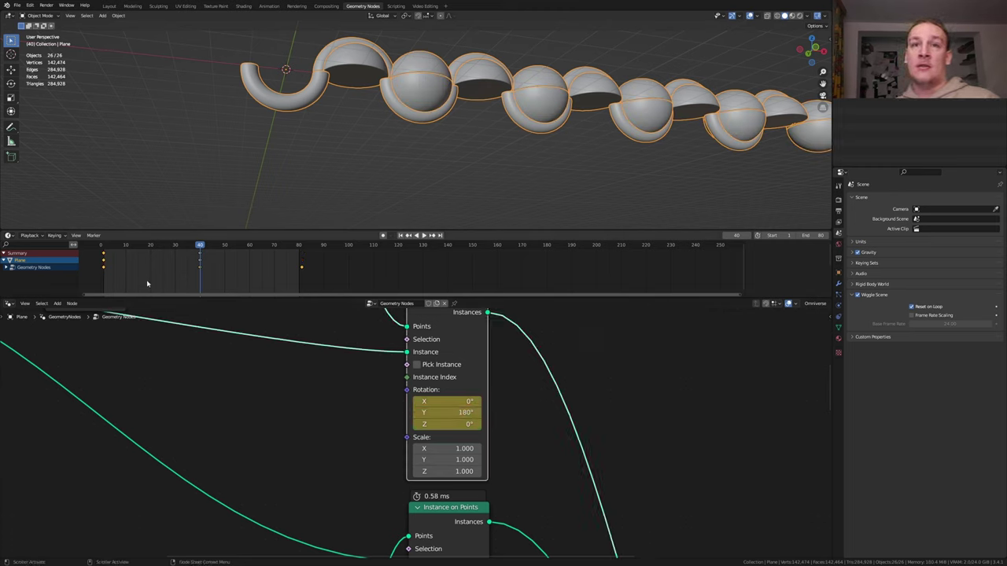
pyautogui.moveTo(140, 279); pyautogui.dragTo(105, 256)
pyautogui.hotkey('shift', 'd')
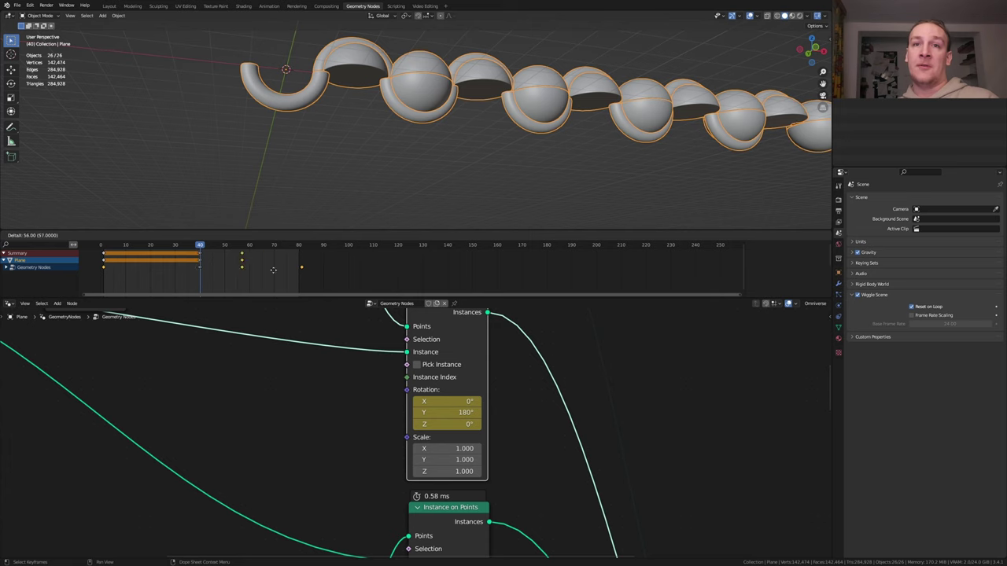
pyautogui.click(315, 269)
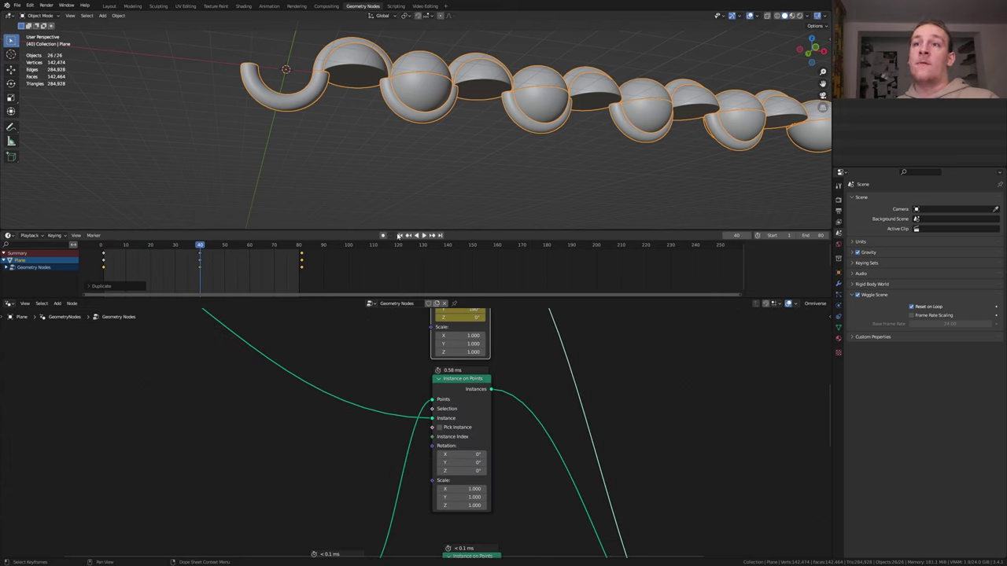
# - Keyframe the third dome Instance on Points node's rotation at frame 1 with all axes at 0°
pyautogui.click(400, 236)
pyautogui.scroll(-10, 463, 459)
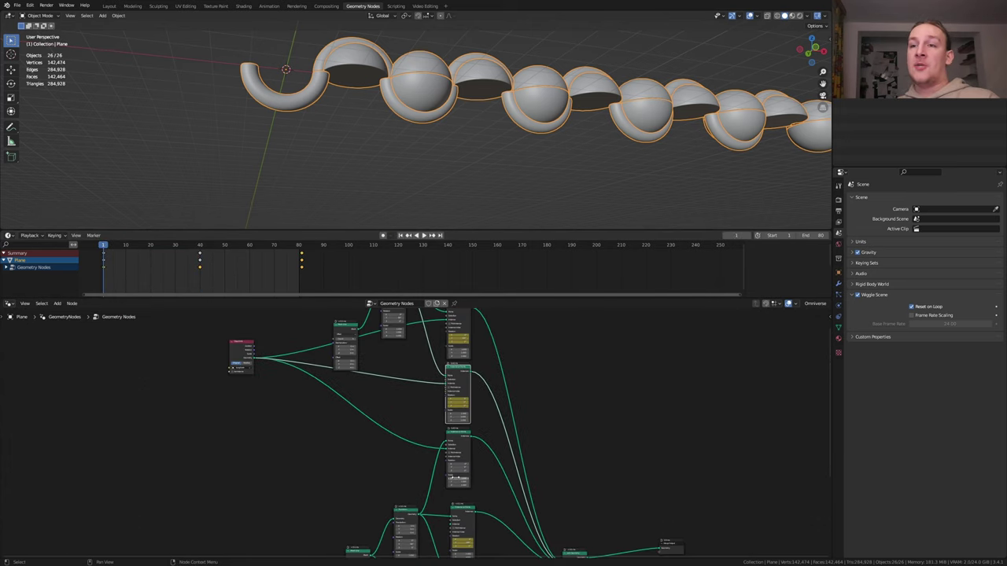
pyautogui.scroll(3, 464, 462)
pyautogui.scroll(4, 464, 330)
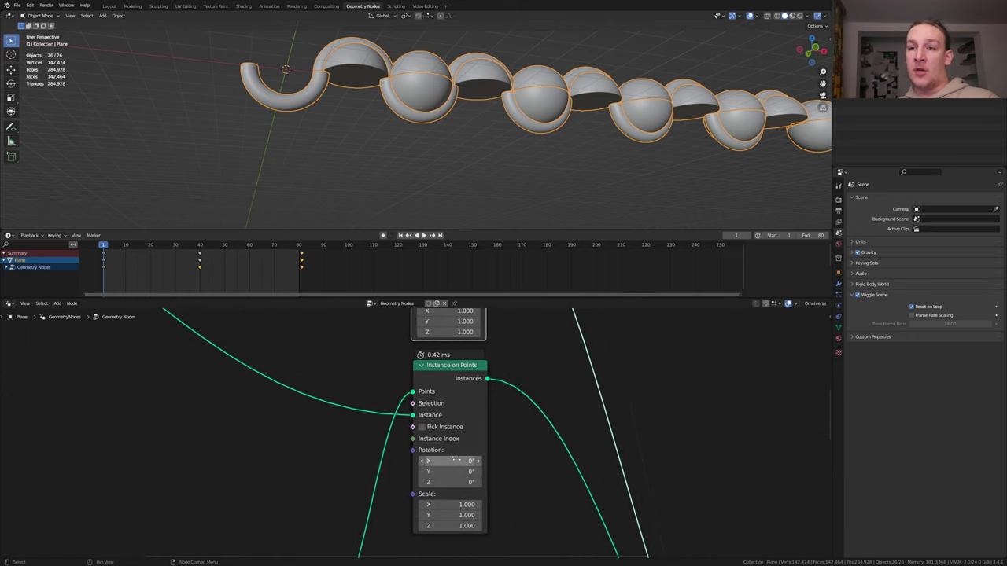
# - Keyframe the third dome Instance on Points node's rotation at frame 40 with Y at -180°
pyautogui.click(432, 235)
pyautogui.doubleClick(444, 472)
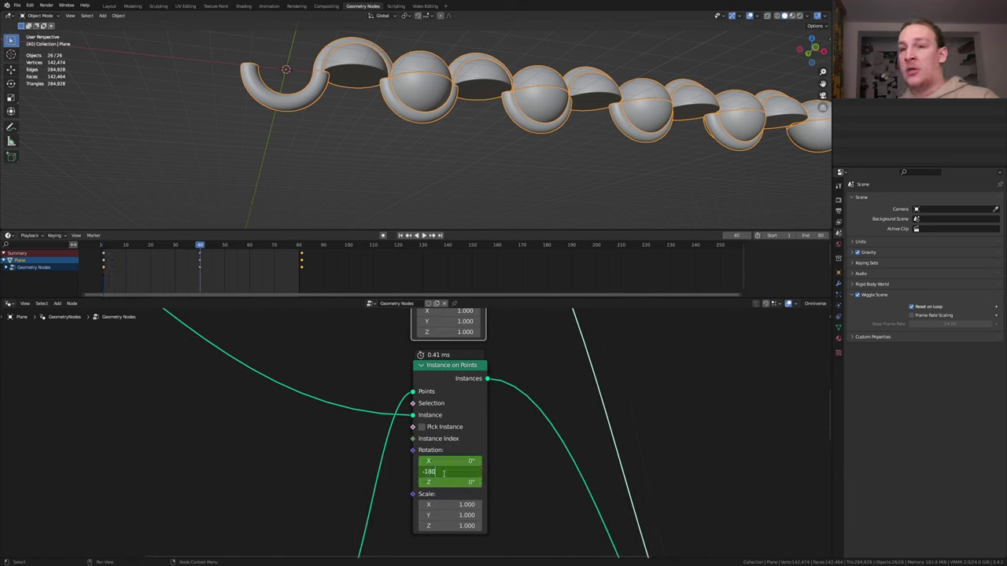
pyautogui.write('-180')
pyautogui.press('Return')
pyautogui.press('i')
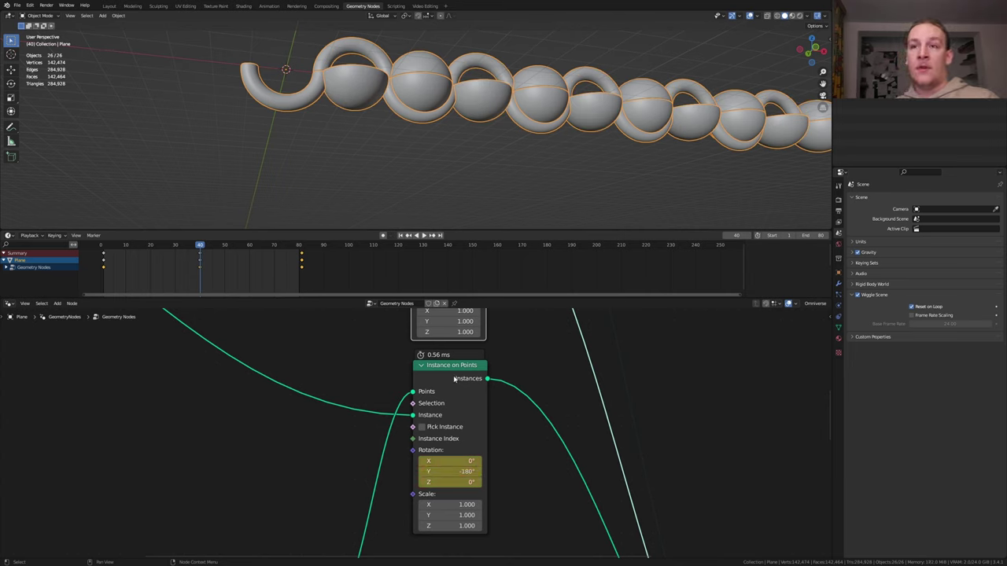
# - Copy the third dome Instance on Points node's first rotation keyframes to frame 81
pyautogui.hotkey('alt', 'a')
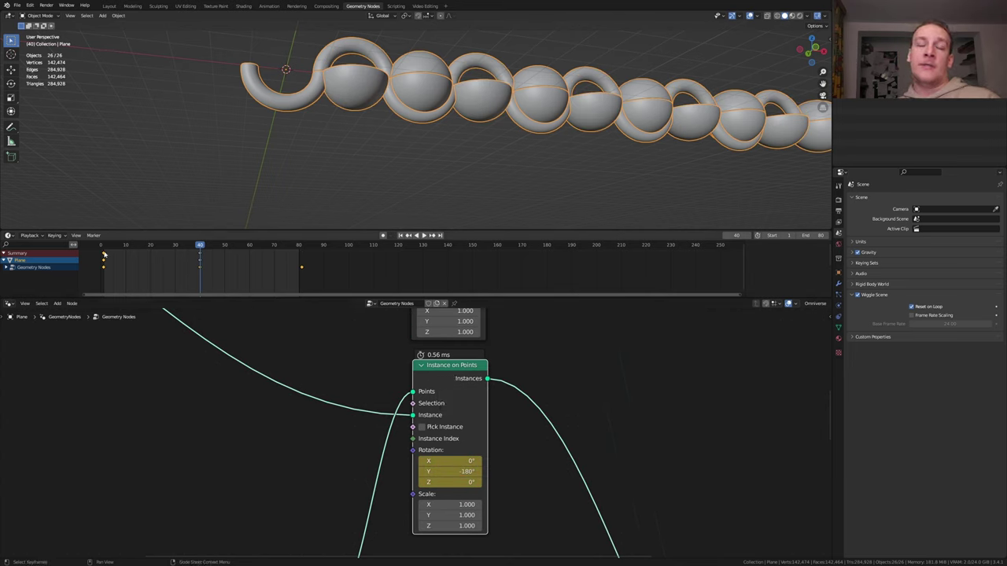
pyautogui.click(104, 254)
pyautogui.hotkey('shift', 'd')
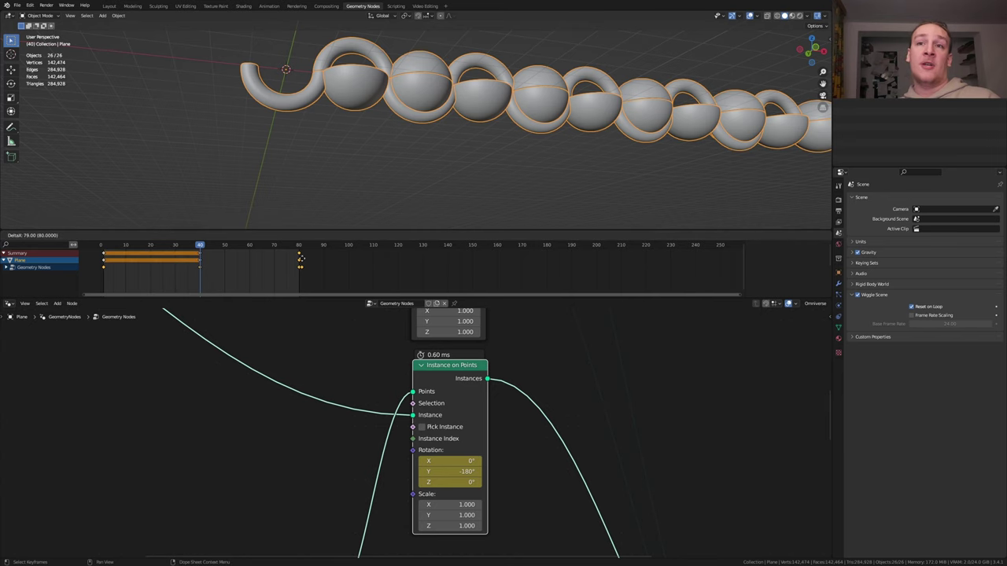
pyautogui.click(302, 258)
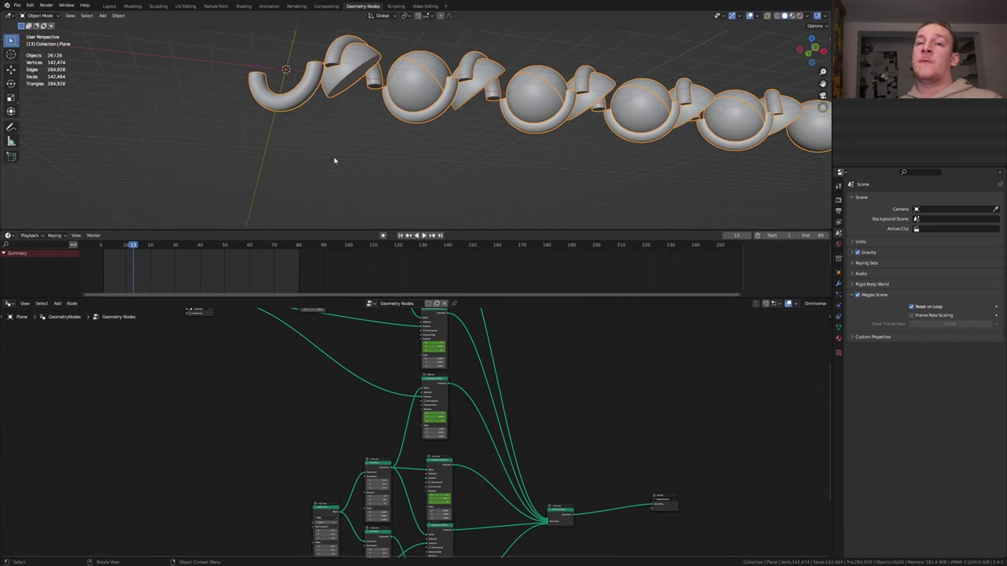
# - Connect the Icosphere Object Info geometry to the fourth dome Instance on Points node, and set the dome instances' scale to 0.74 on all axes
pyautogui.moveTo(297, 334); pyautogui.dragTo(329, 373, button='middle')
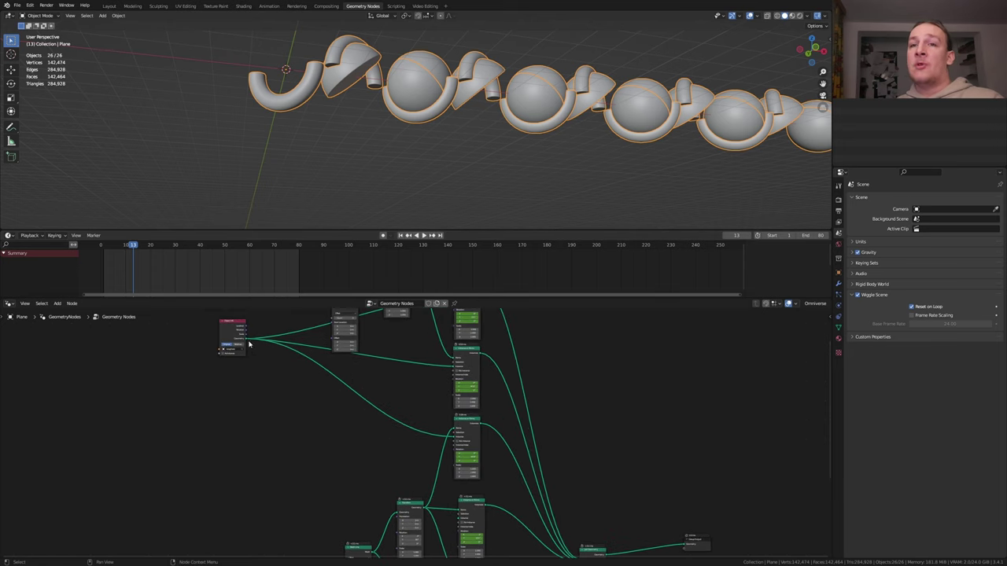
pyautogui.moveTo(247, 342); pyautogui.dragTo(456, 523)
pyautogui.doubleClick(448, 424)
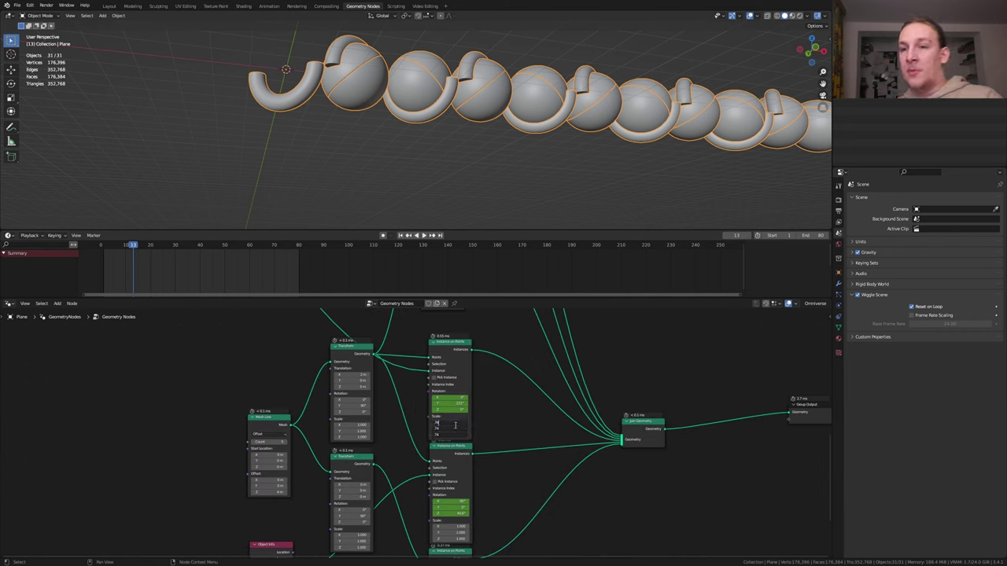
pyautogui.press('Return')
# - Insert a Set Material node between the first dome Instance on Points node and Join Geometry
pyautogui.hotkey('shift', 'a')
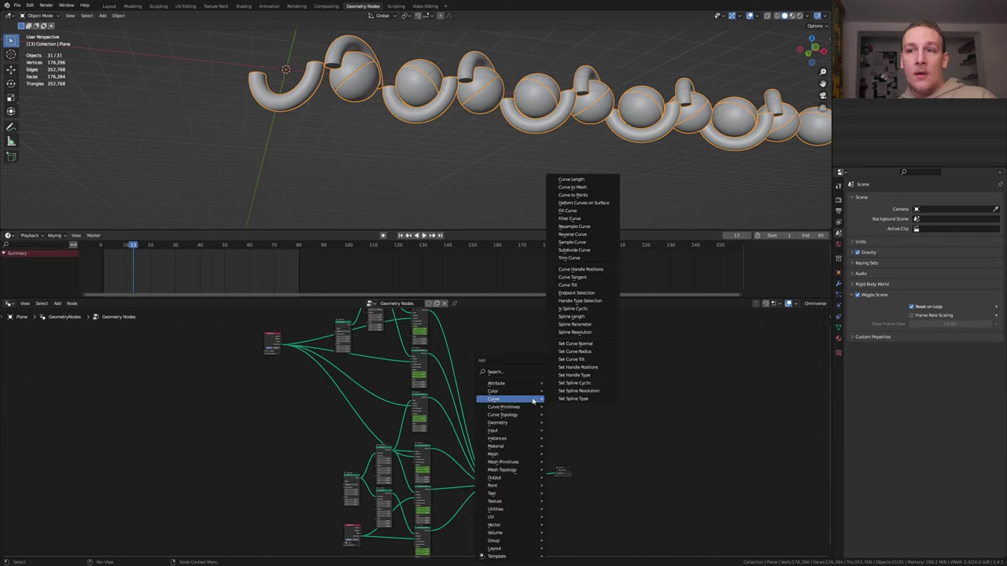
pyautogui.click(534, 374)
pyautogui.write('set')
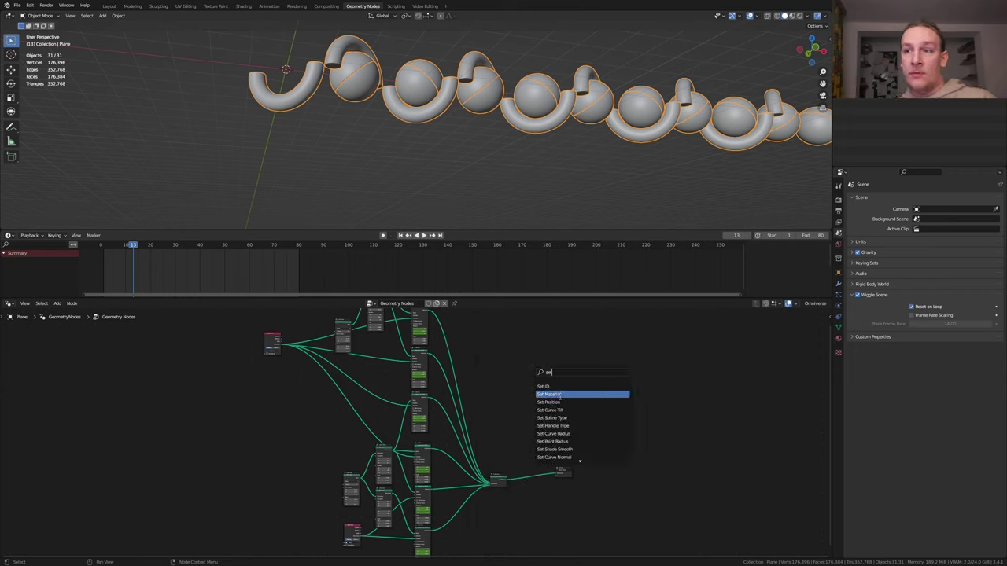
pyautogui.click(549, 394)
pyautogui.click(464, 336)
# - Duplicate the Set Material node onto the links from the other Instance on Points nodes to Join Geometry
pyautogui.hotkey('shift', 'd')
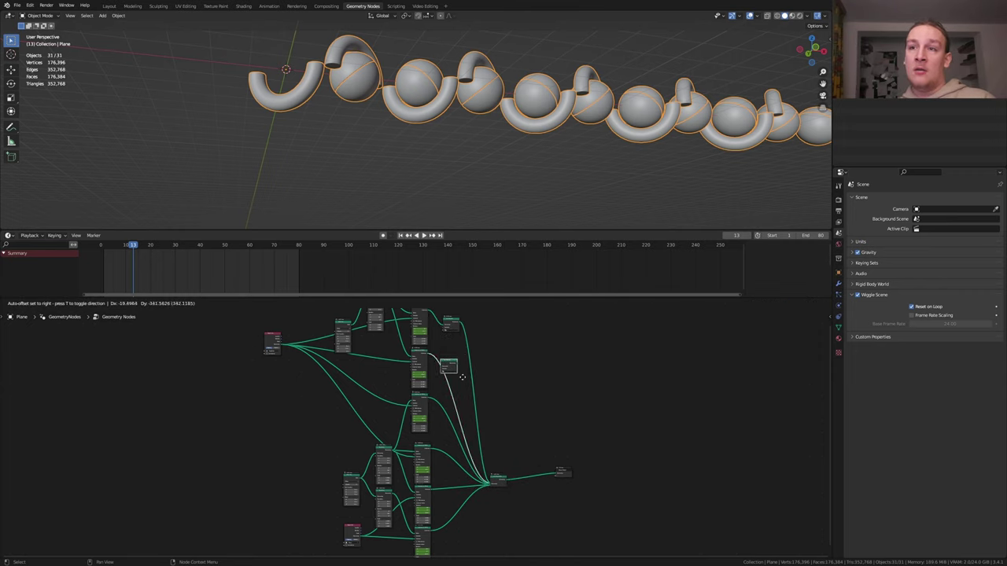
pyautogui.click(463, 376)
pyautogui.hotkey('shift', 'd')
pyautogui.click(462, 423)
pyautogui.hotkey('shift', 'd')
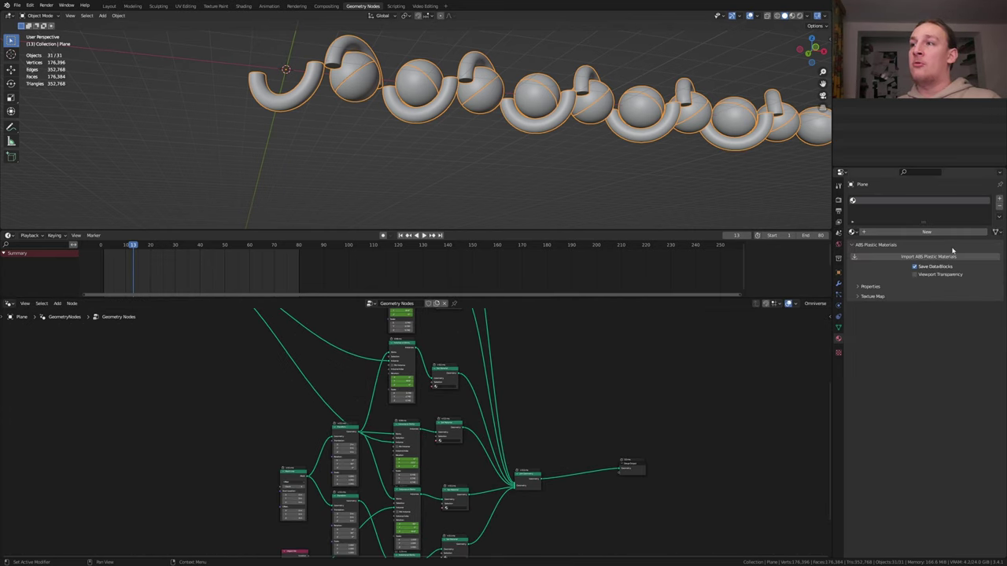
# - Create a new material in the Plane's empty material slot
pyautogui.click(932, 233)
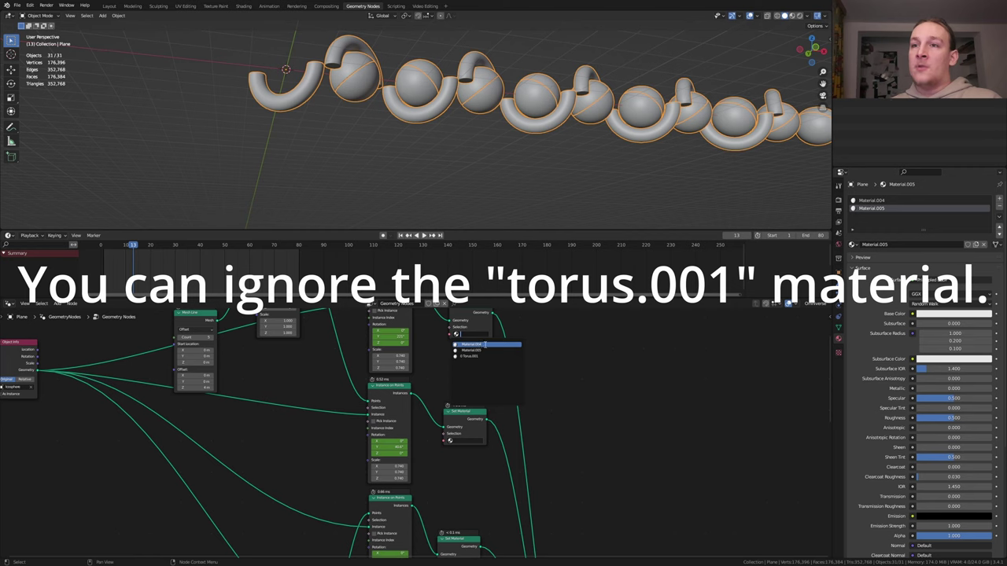
# - Assign Material.004 and Material.005 alternately to the four Set Material nodes of the dome instances
pyautogui.click(485, 345)
pyautogui.click(460, 440)
pyautogui.click(471, 457)
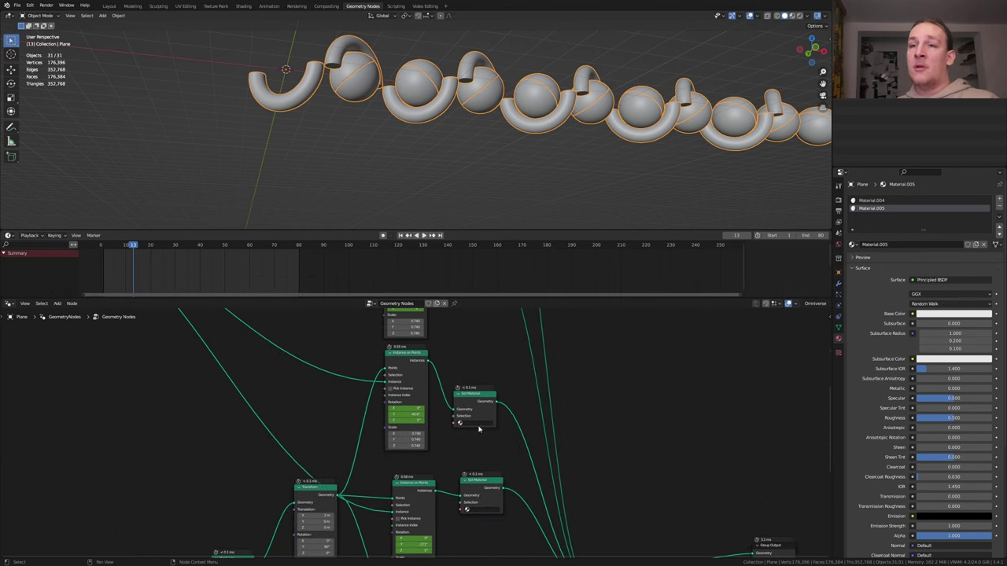
pyautogui.click(472, 423)
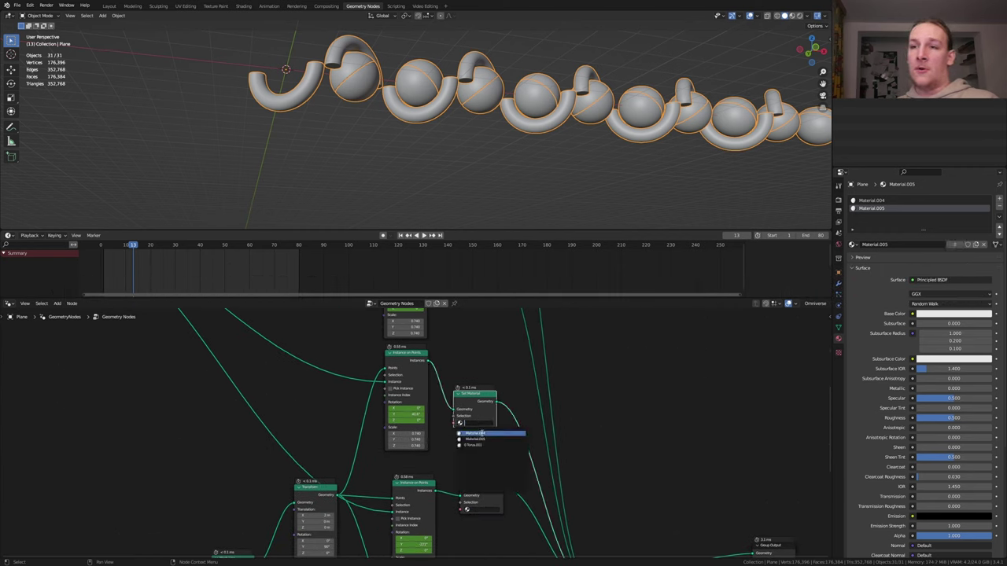
pyautogui.click(482, 431)
pyautogui.click(486, 510)
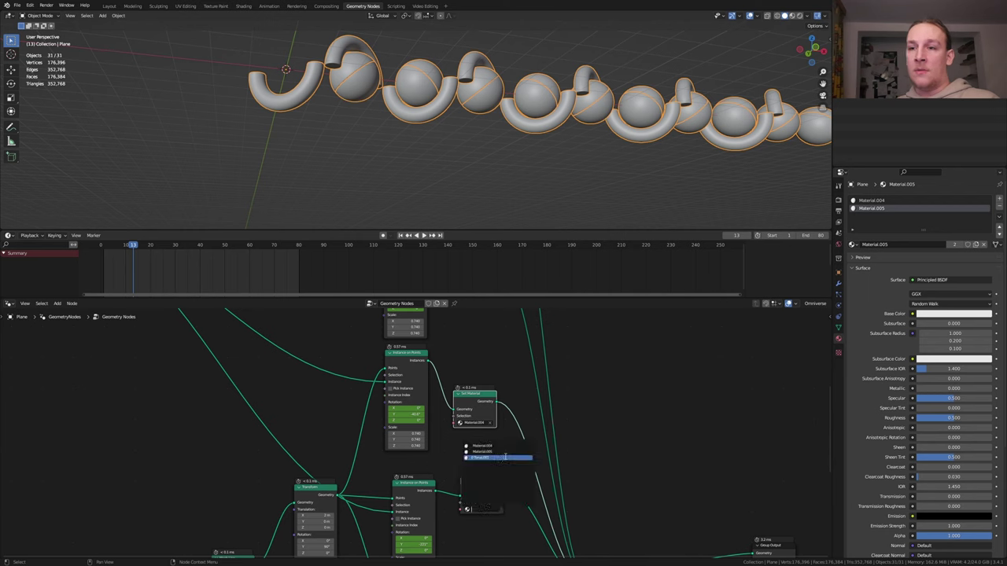
pyautogui.click(488, 457)
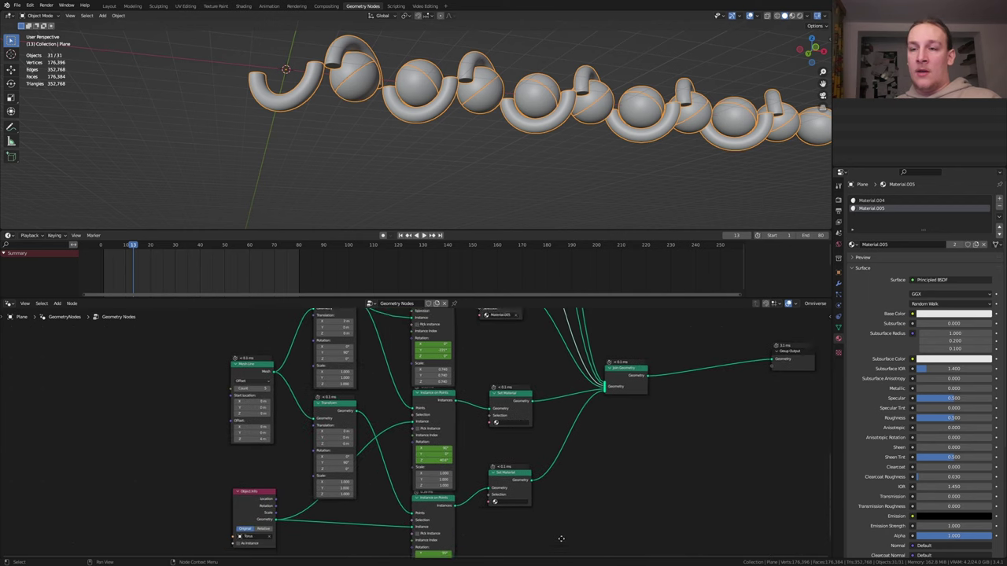
# - Assign Material.004 and Material.005 to the last two torus Set Material nodes and save the file
pyautogui.moveTo(561, 539); pyautogui.dragTo(562, 535, button='middle')
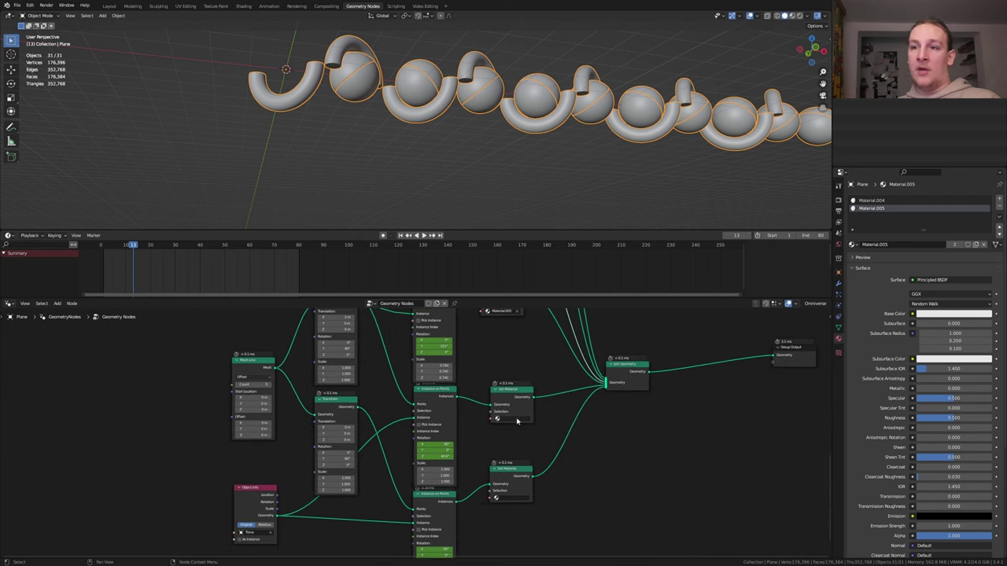
pyautogui.click(517, 420)
pyautogui.click(521, 438)
pyautogui.click(516, 498)
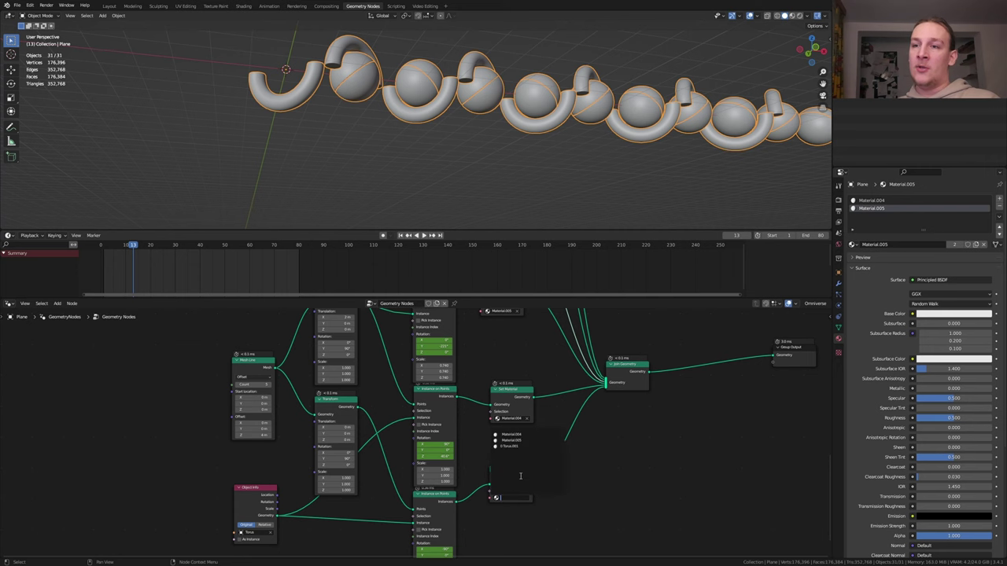
pyautogui.click(519, 442)
pyautogui.hotkey('ctrl', 's')
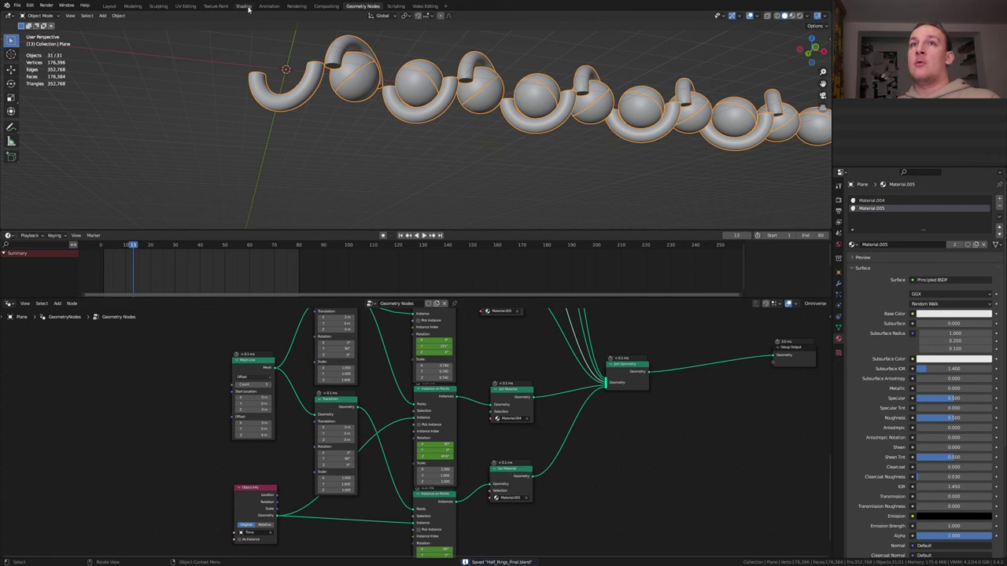
# - Switch to the Shading workspace and show the viewport in rendered mode
pyautogui.click(244, 6)
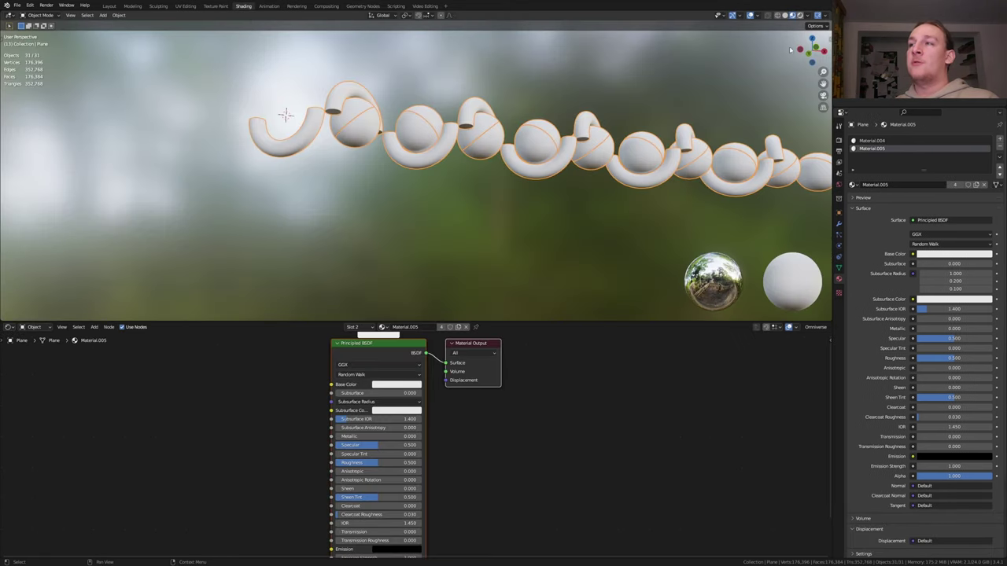
pyautogui.click(800, 15)
pyautogui.click(529, 464)
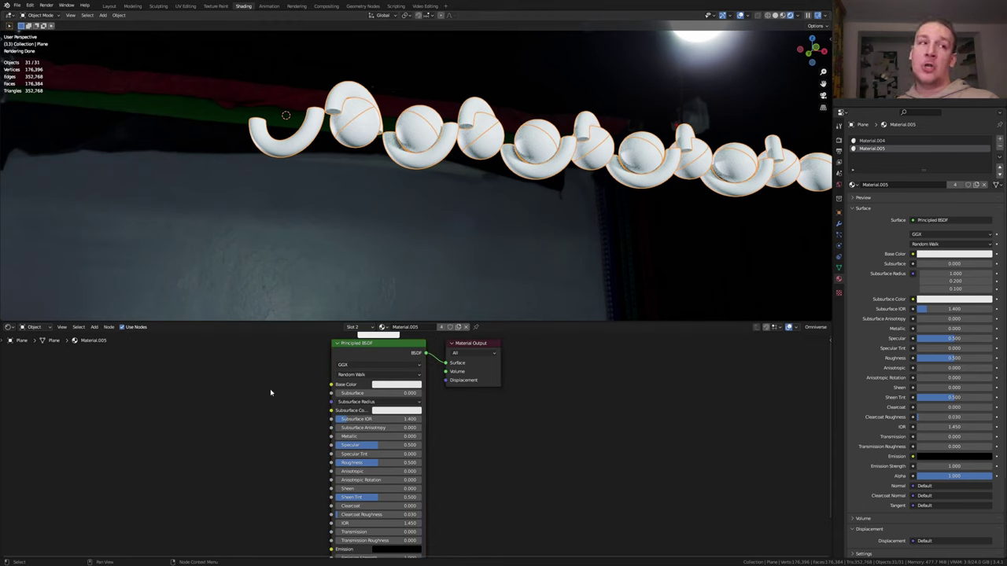
# - Add an Ambient Occlusion node to Material.005 and connect its Color to the Principled BSDF's Base Color
pyautogui.moveTo(341, 412); pyautogui.dragTo(346, 411, button='middle')
pyautogui.hotkey('shift', 'a')
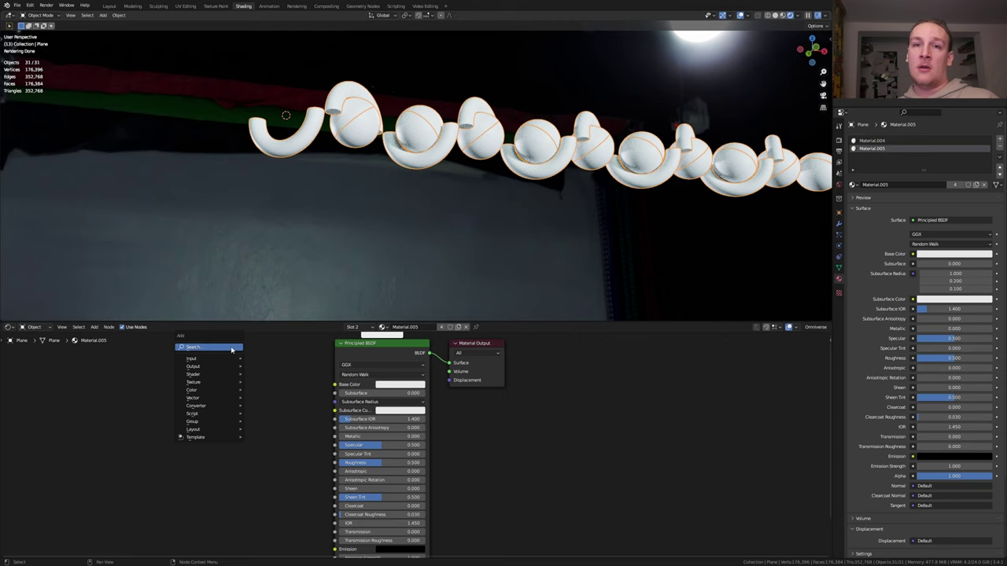
pyautogui.write('am')
pyautogui.press('Return')
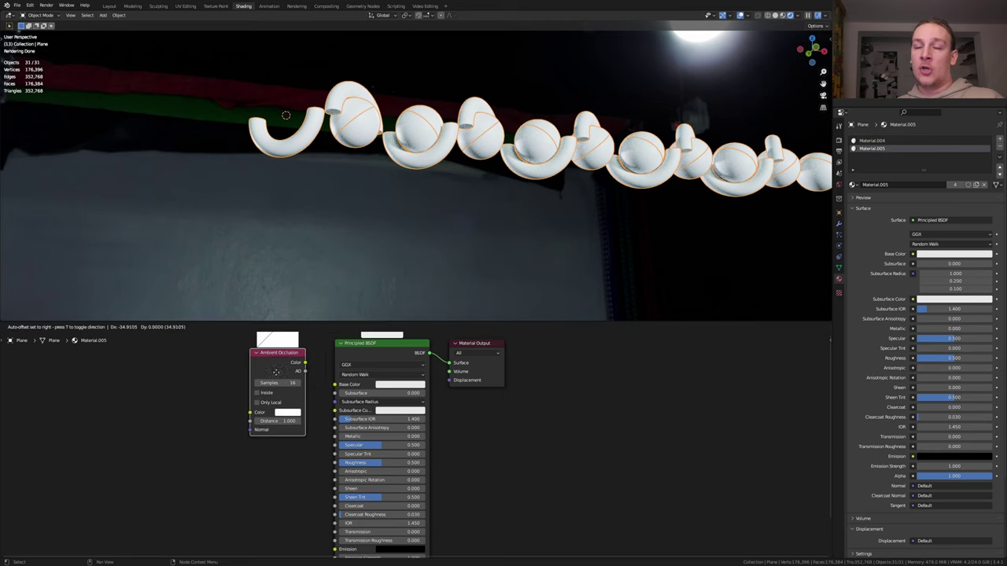
pyautogui.click(123, 348)
pyautogui.moveTo(122, 348); pyautogui.dragTo(269, 396, button='middle')
pyautogui.scroll(1, 272, 398)
pyautogui.moveTo(313, 402); pyautogui.dragTo(499, 434)
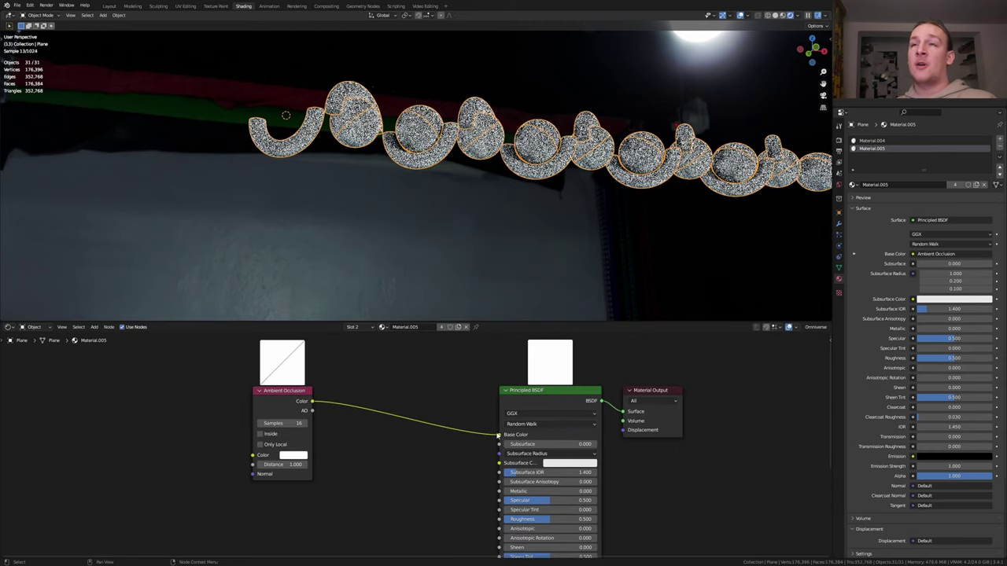
# - Set the Cycles render max samples to 512
pyautogui.moveTo(499, 242); pyautogui.dragTo(496, 248, button='middle')
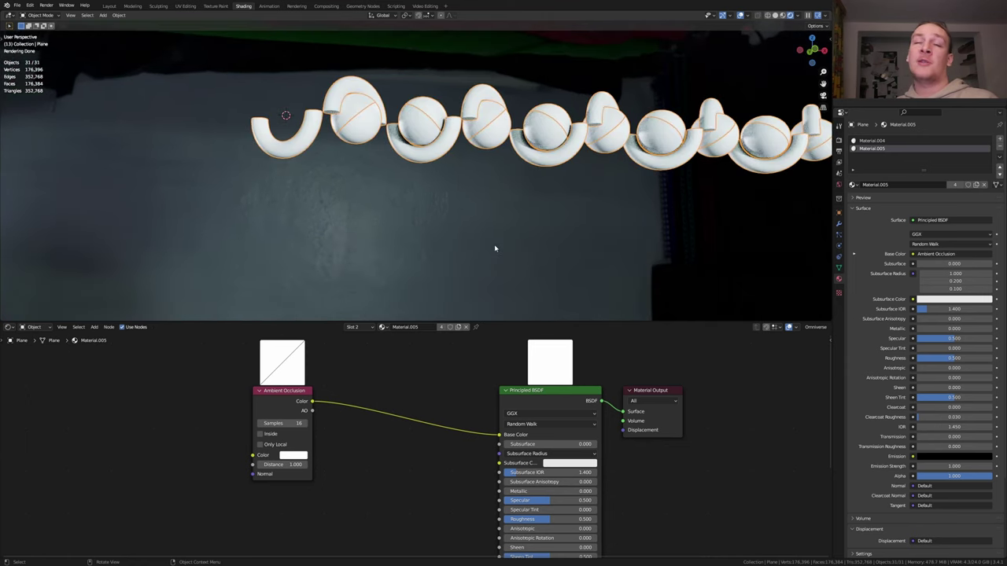
pyautogui.click(839, 141)
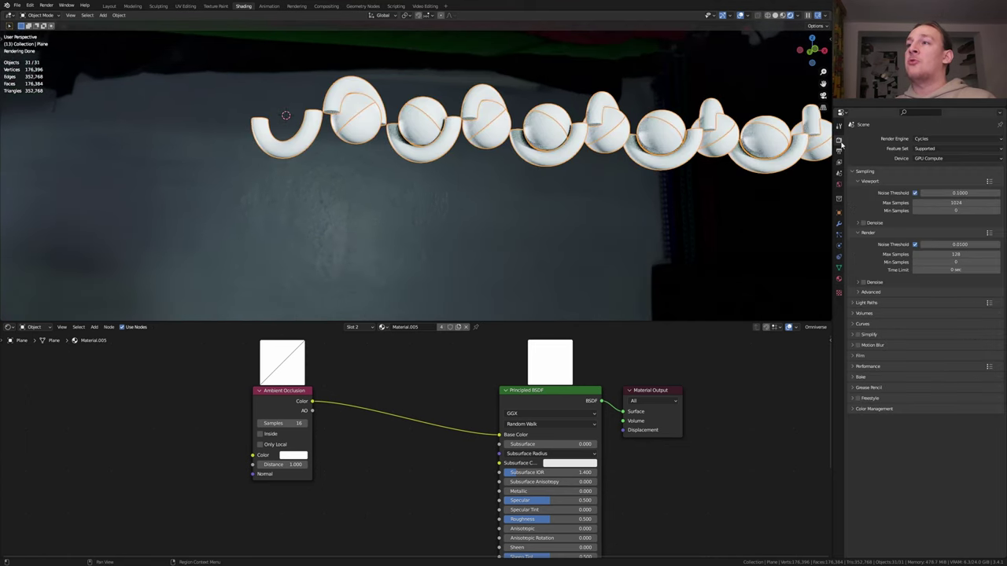
pyautogui.click(944, 254)
pyautogui.write('51')
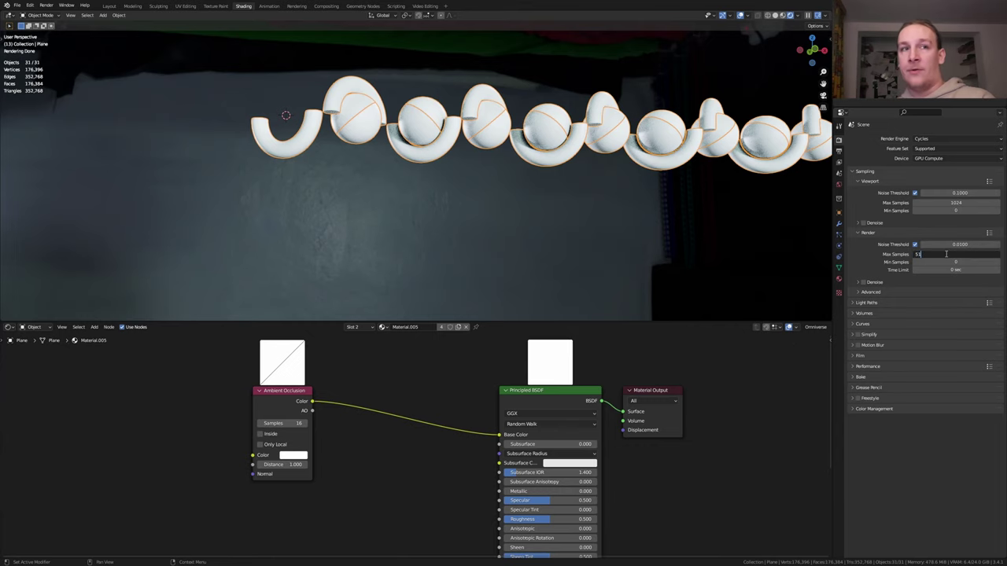
pyautogui.write('2')
pyautogui.press('Return')
# - Enable transparent film for the render and expand the Color Management settings
pyautogui.click(860, 356)
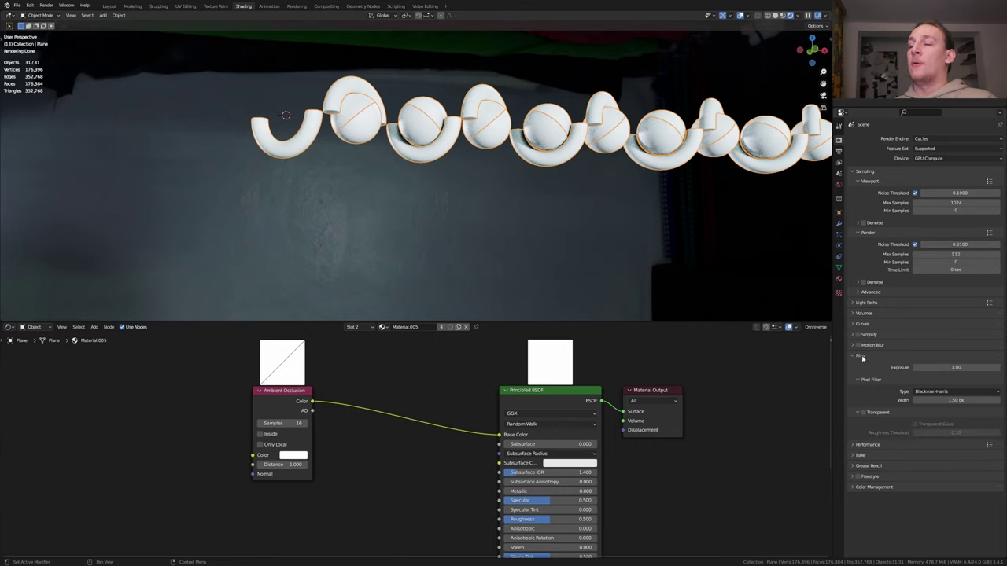
pyautogui.click(863, 412)
pyautogui.click(856, 488)
pyautogui.scroll(-1, 856, 492)
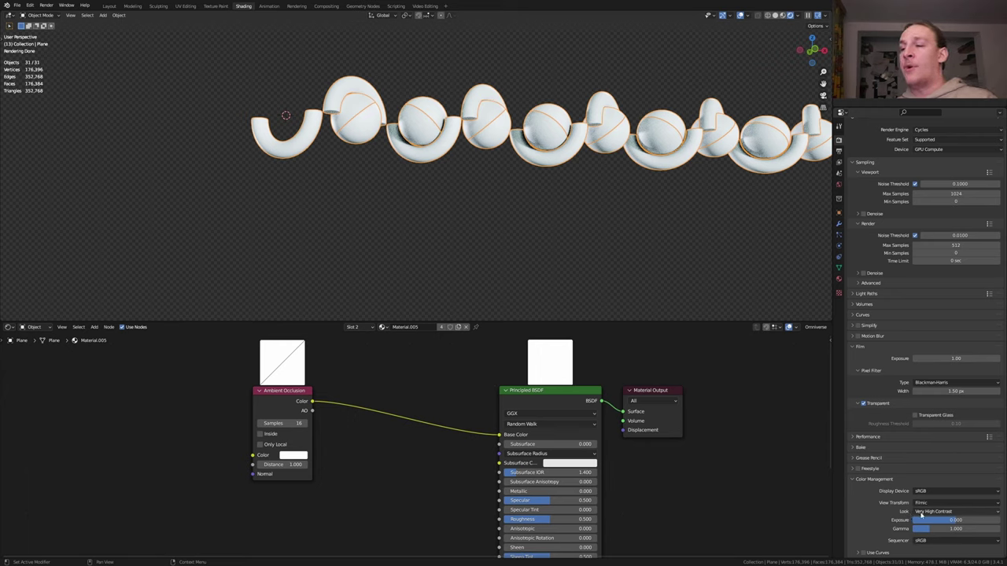
pyautogui.scroll(1, 300, 458)
# - Set the Ambient Occlusion color to bright green and insert a ColorRamp node between Ambient Occlusion and Base Color
pyautogui.click(291, 456)
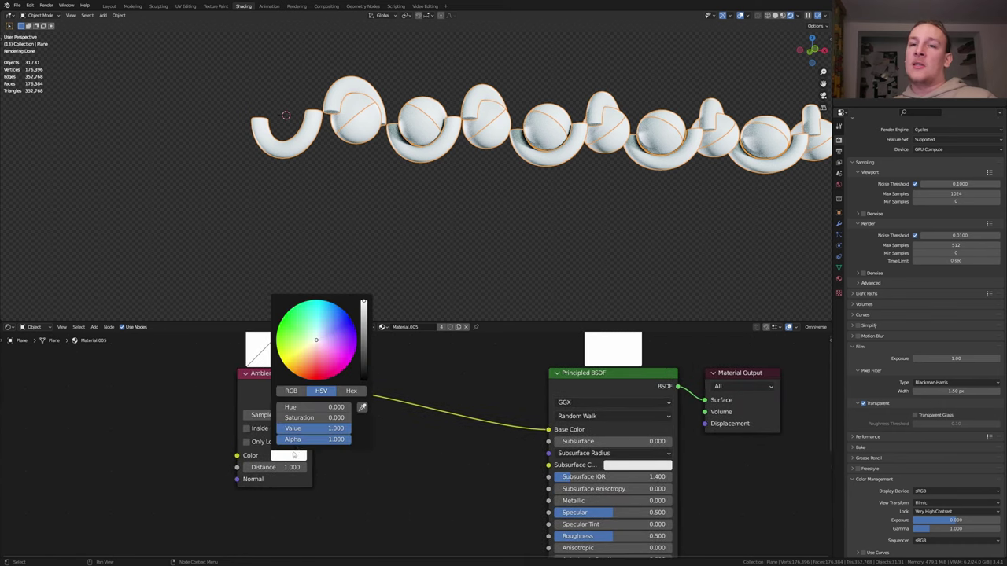
pyautogui.click(300, 332)
pyautogui.hotkey('shift', 'a')
pyautogui.write('co')
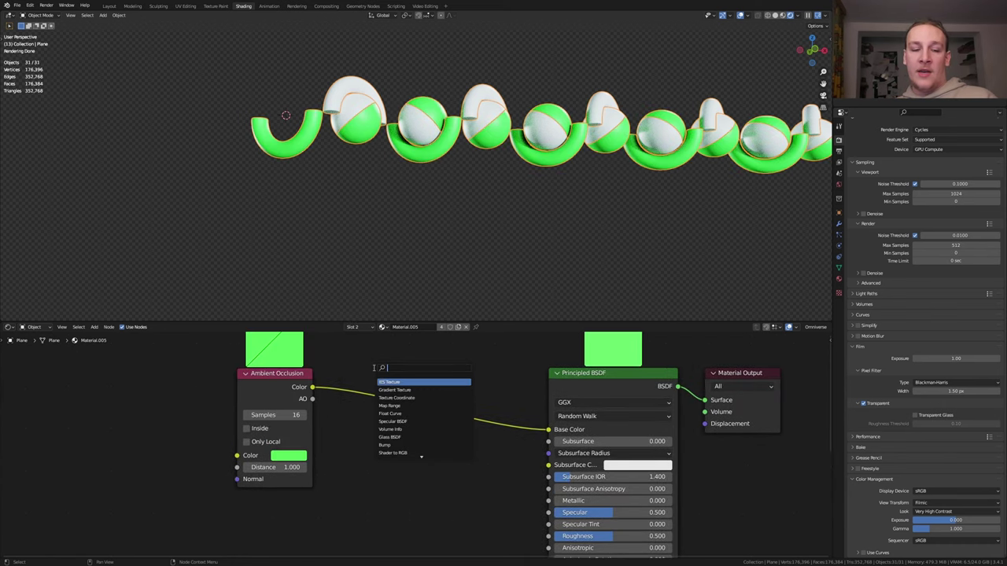
pyautogui.click(400, 382)
pyautogui.click(391, 380)
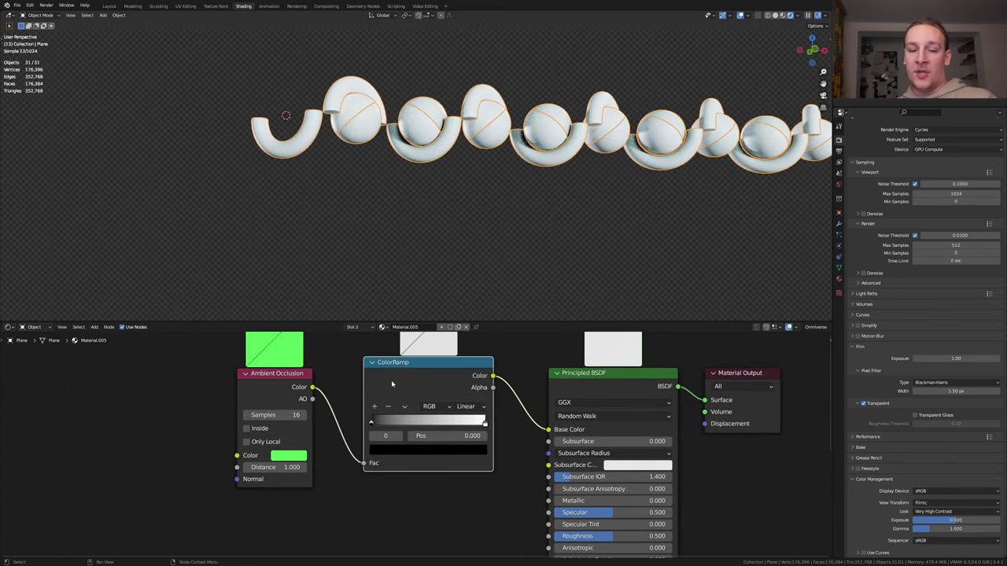
# - Copy the Ambient Occlusion green onto the ColorRamp's stop at position 1, and set the Principled BSDF's Metallic to 1
pyautogui.moveTo(292, 459); pyautogui.dragTo(409, 454)
pyautogui.moveTo(582, 508); pyautogui.dragTo(536, 423, button='middle')
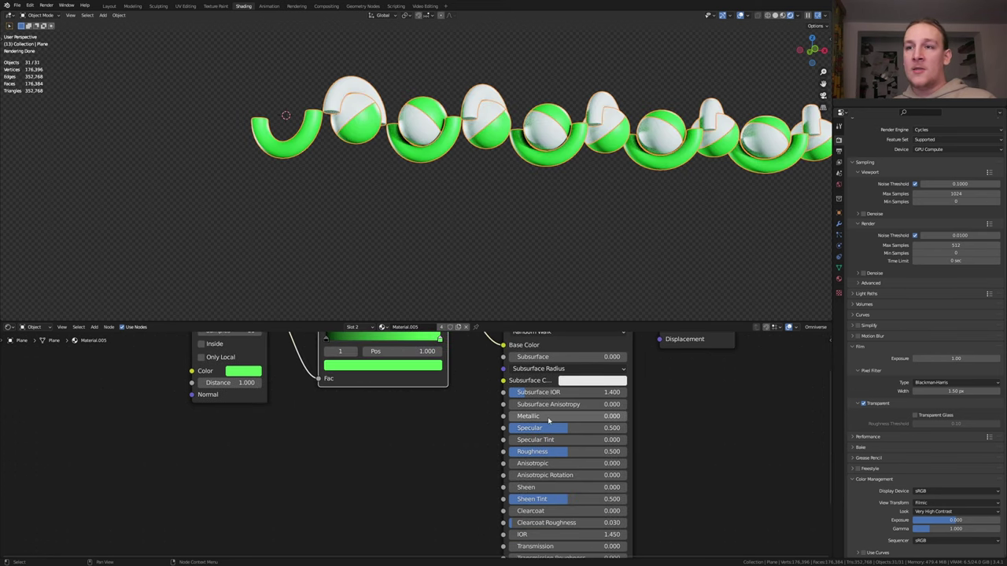
pyautogui.moveTo(548, 417); pyautogui.dragTo(626, 418)
# - Add a Mix node with the Color data type and connect its Result to the Principled BSDF's Roughness and Normal
pyautogui.moveTo(294, 483); pyautogui.dragTo(385, 435, button='middle')
pyautogui.hotkey('shift', 'a')
pyautogui.write('s')
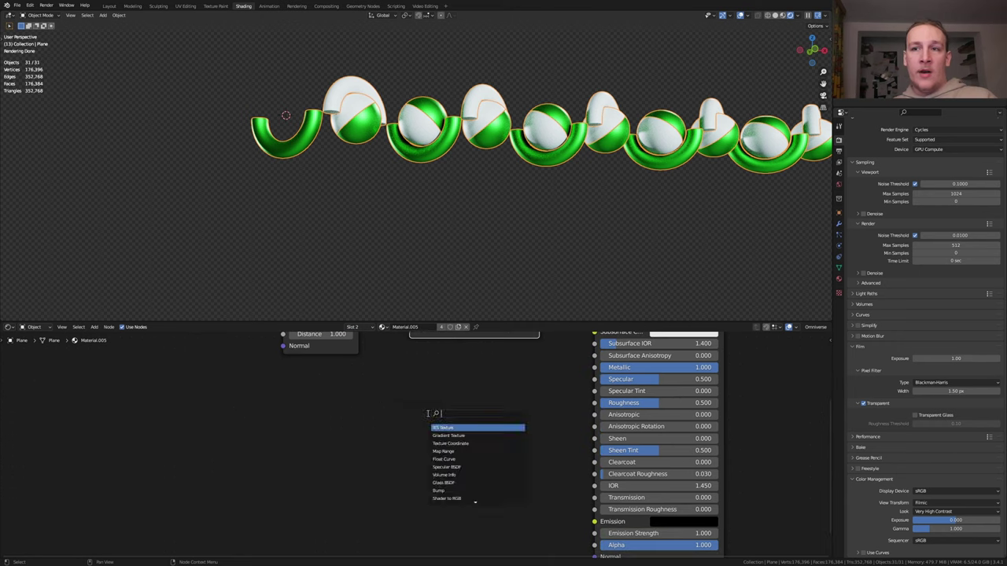
pyautogui.write('mix')
pyautogui.press('Return')
pyautogui.click(350, 450)
pyautogui.click(350, 450)
pyautogui.click(369, 455)
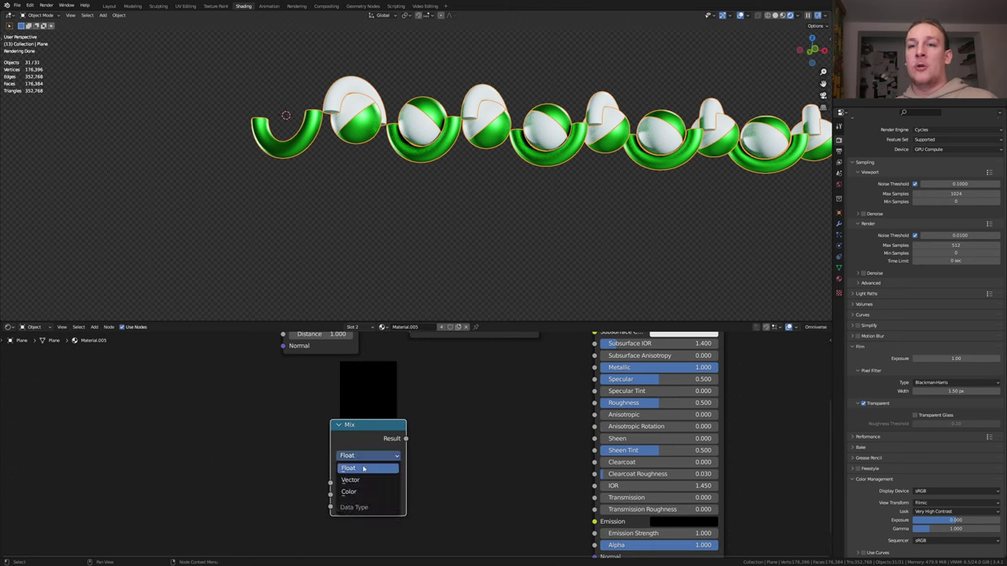
pyautogui.click(362, 467)
pyautogui.moveTo(406, 438); pyautogui.dragTo(595, 519)
# - Add a Noise Texture node, duplicate it, and connect the two Fac outputs to the Mix node's A and B inputs
pyautogui.hotkey('shift', 'a')
pyautogui.click(209, 400)
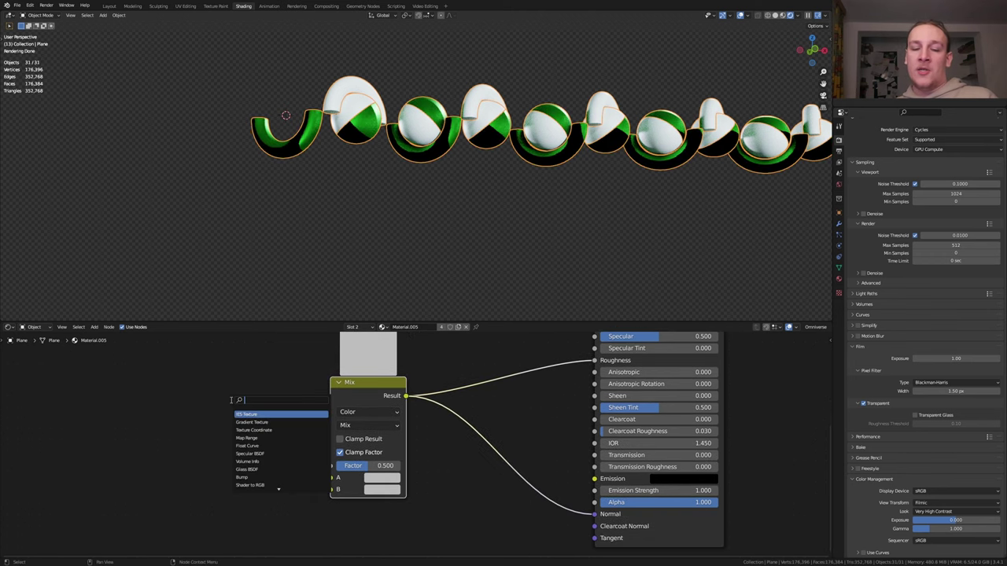
pyautogui.write('no')
pyautogui.press('Return')
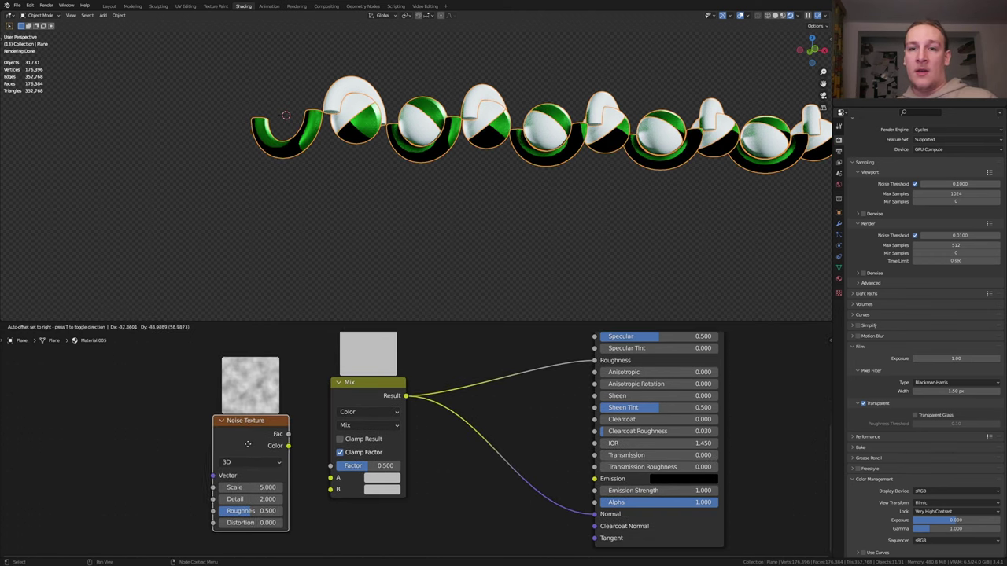
pyautogui.click(212, 521)
pyautogui.hotkey('shift', 'd')
pyautogui.click(223, 343)
pyautogui.moveTo(270, 337); pyautogui.dragTo(363, 343, button='middle')
pyautogui.moveTo(364, 340); pyautogui.dragTo(348, 520)
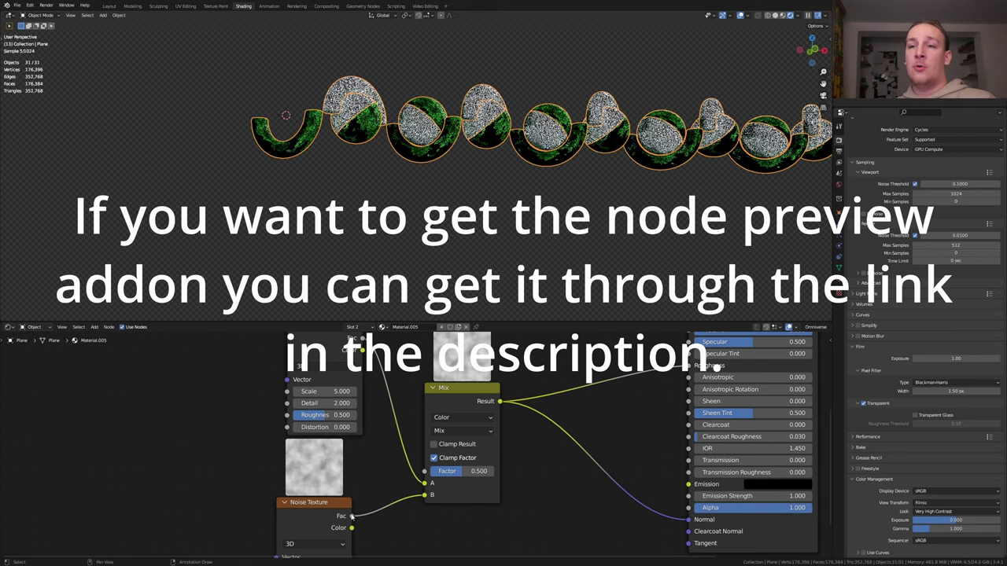
# - Set the Mix factor to 0.8, and give the Noise Texture feeding input A a scale of 10 and detail of 15
pyautogui.doubleClick(464, 471)
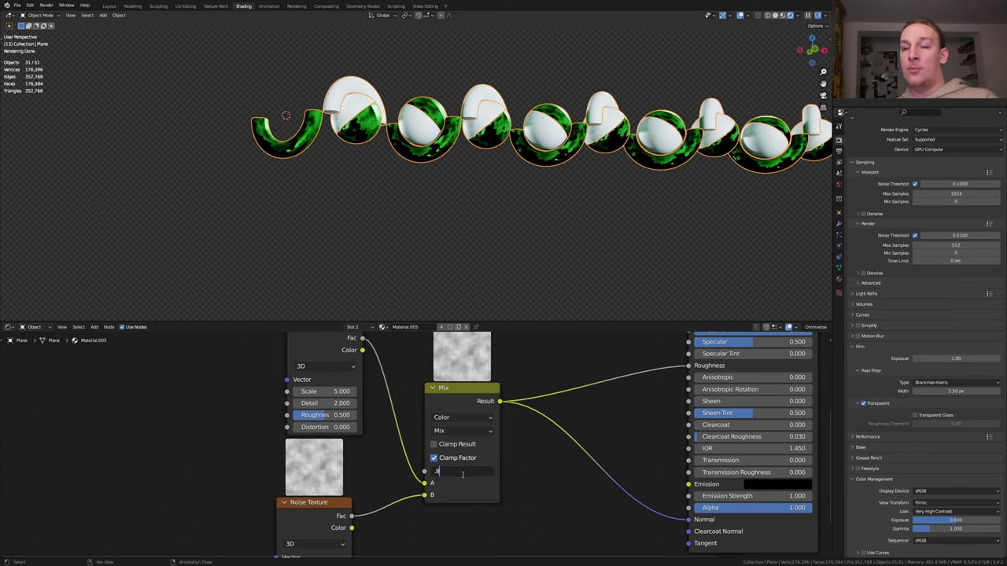
pyautogui.press('Return')
pyautogui.scroll(-1, 464, 475)
pyautogui.moveTo(463, 474); pyautogui.dragTo(472, 434, button='middle')
pyautogui.doubleClick(350, 358)
pyautogui.write('10')
pyautogui.press('Return')
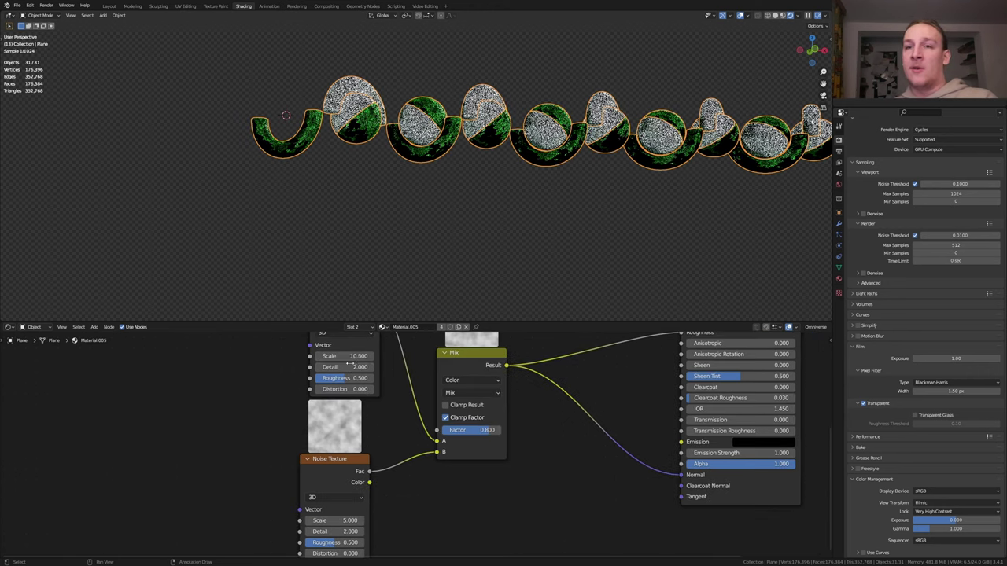
pyautogui.moveTo(349, 365)
pyautogui.mouseDown()
pyautogui.moveTo(370, 367)
pyautogui.moveTo(347, 366)
pyautogui.mouseUp()
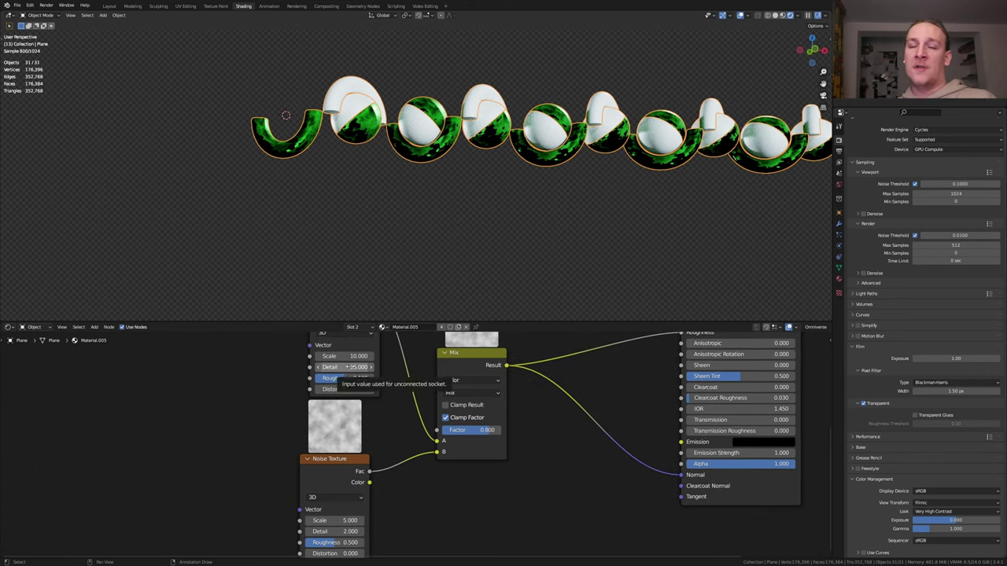
# - Set the Noise Texture feeding input B to scale 1000 and detail 15
pyautogui.moveTo(354, 518); pyautogui.dragTo(403, 449, button='middle')
pyautogui.doubleClick(395, 451)
pyautogui.write('1')
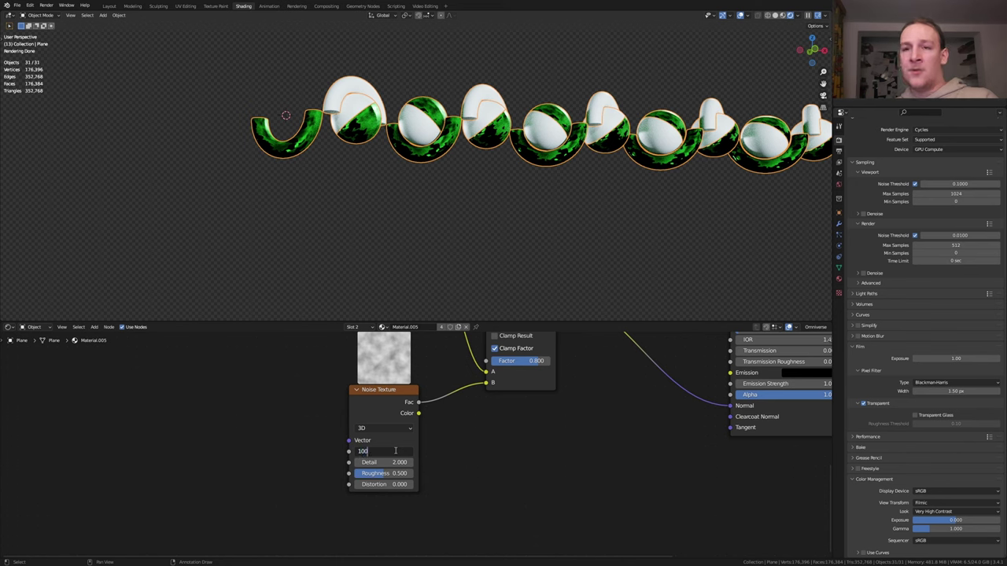
pyautogui.press('Return')
# - Add Texture Coordinate and Mapping nodes to the first Noise Texture and connect the Mapping vector to the second one too
pyautogui.scroll(-3, 388, 385)
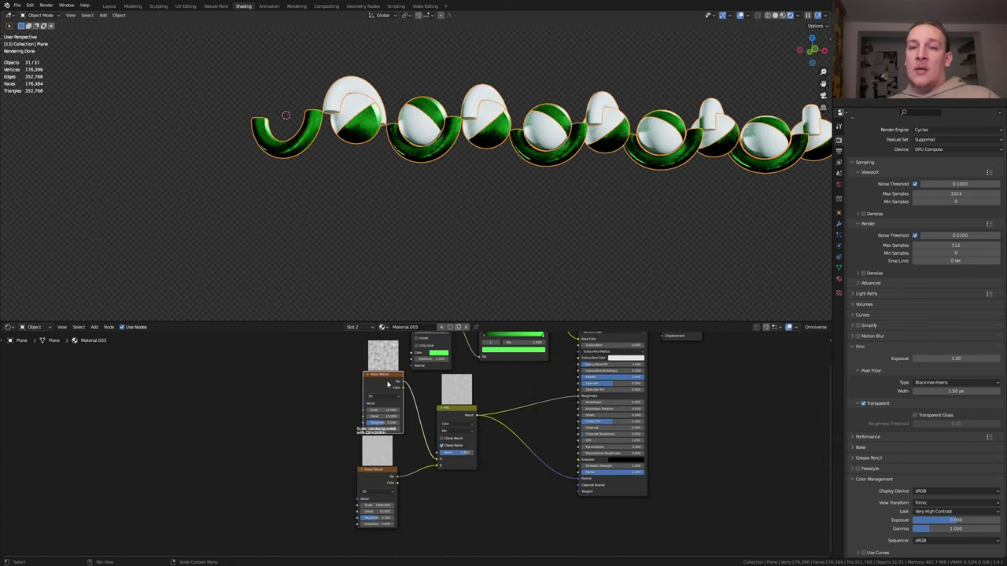
pyautogui.hotkey('ctrl', 't')
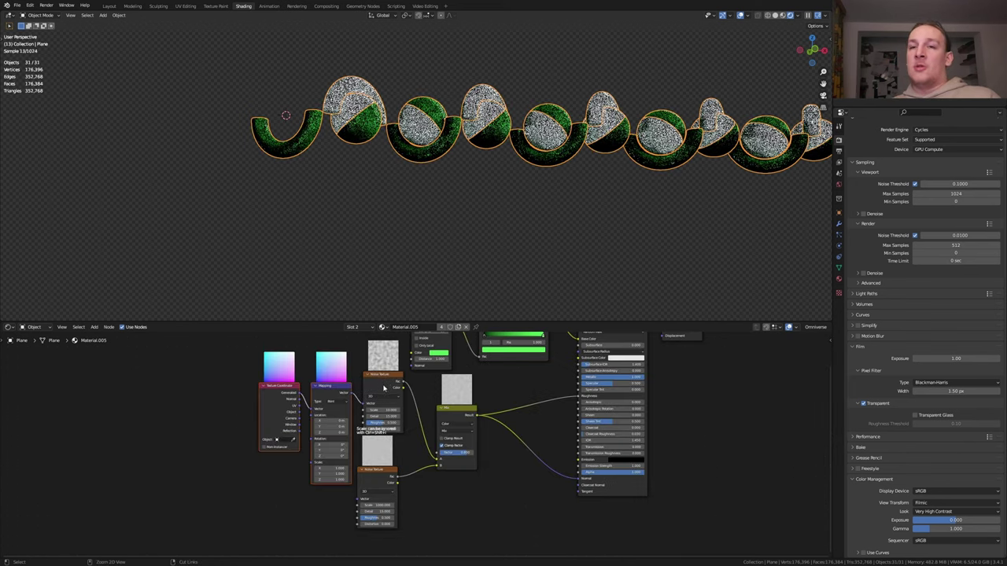
pyautogui.scroll(2, 346, 397)
pyautogui.moveTo(351, 392); pyautogui.dragTo(360, 526)
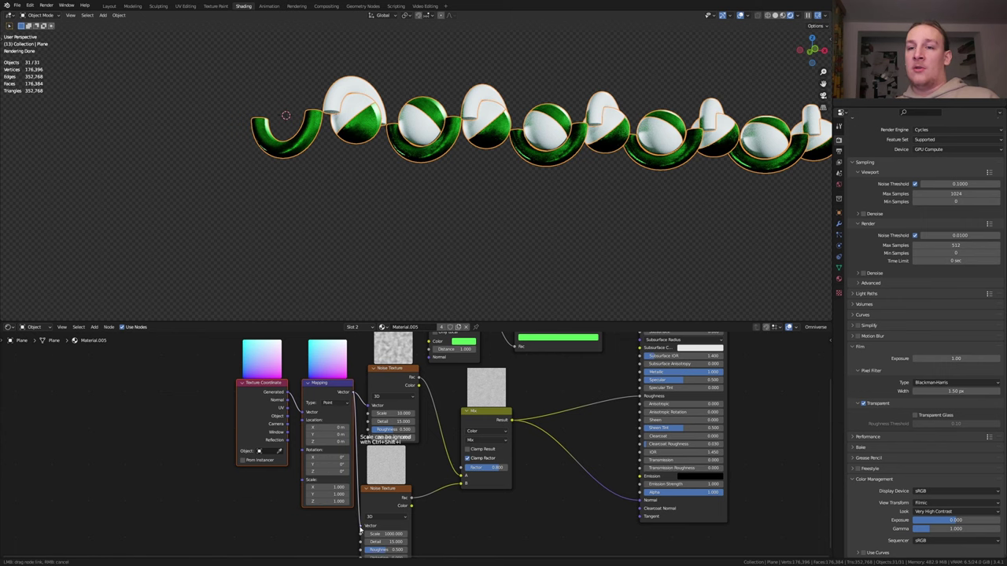
# - Insert a Bump node before the Principled BSDF's Normal input, with the Mix Result feeding its Height
pyautogui.moveTo(615, 394); pyautogui.dragTo(467, 421, button='middle')
pyautogui.hotkey('shift', 'a')
pyautogui.click(466, 420)
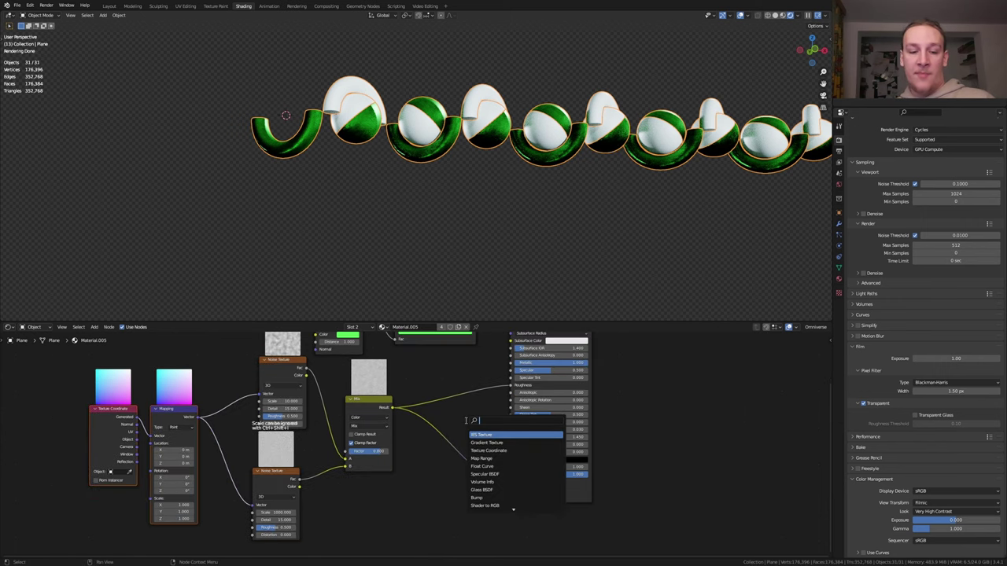
pyautogui.write('bu')
pyautogui.press('Return')
pyautogui.click(434, 418)
pyautogui.scroll(2, 434, 472)
pyautogui.moveTo(433, 472); pyautogui.dragTo(433, 461)
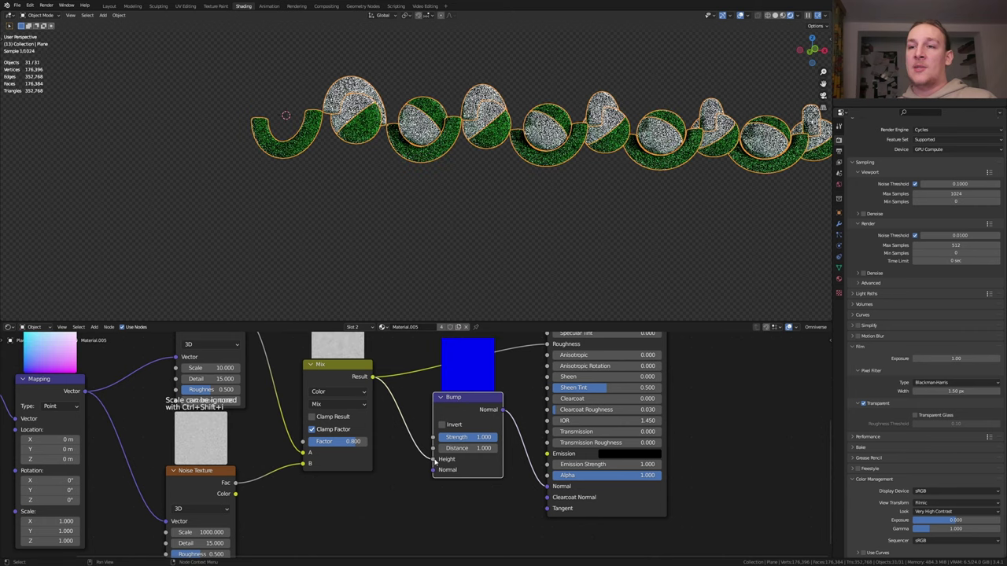
# - Set the Bump node's Strength to 0.005
pyautogui.click(478, 437)
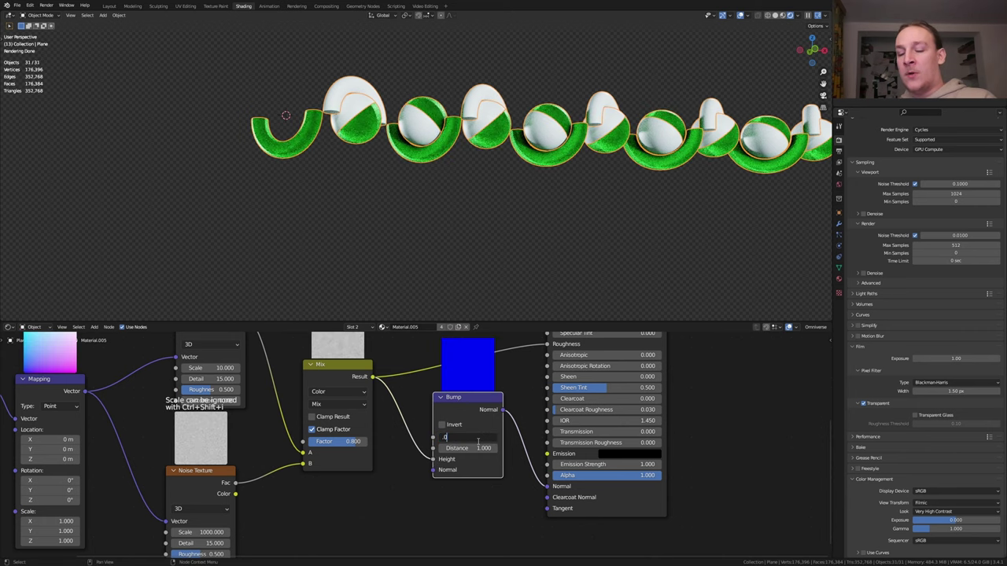
pyautogui.write('.005')
pyautogui.press('Return')
# - Copy Material.005's shader nodes, without the Material Output, into Material.004 and connect the Principled BSDF to the output's Surface
pyautogui.scroll(-6, 441, 503)
pyautogui.moveTo(513, 545); pyautogui.dragTo(199, 355)
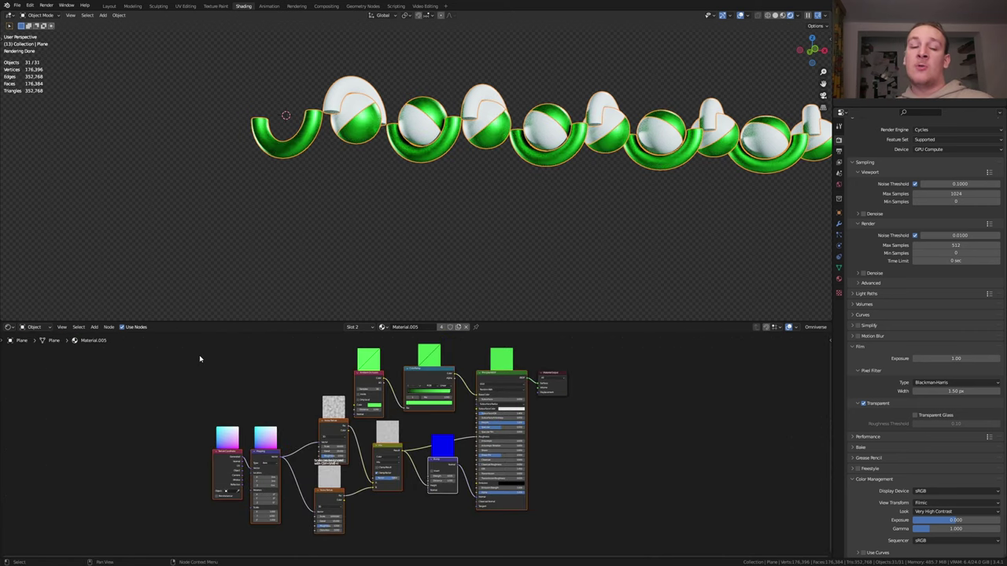
pyautogui.click(382, 327)
pyautogui.click(403, 339)
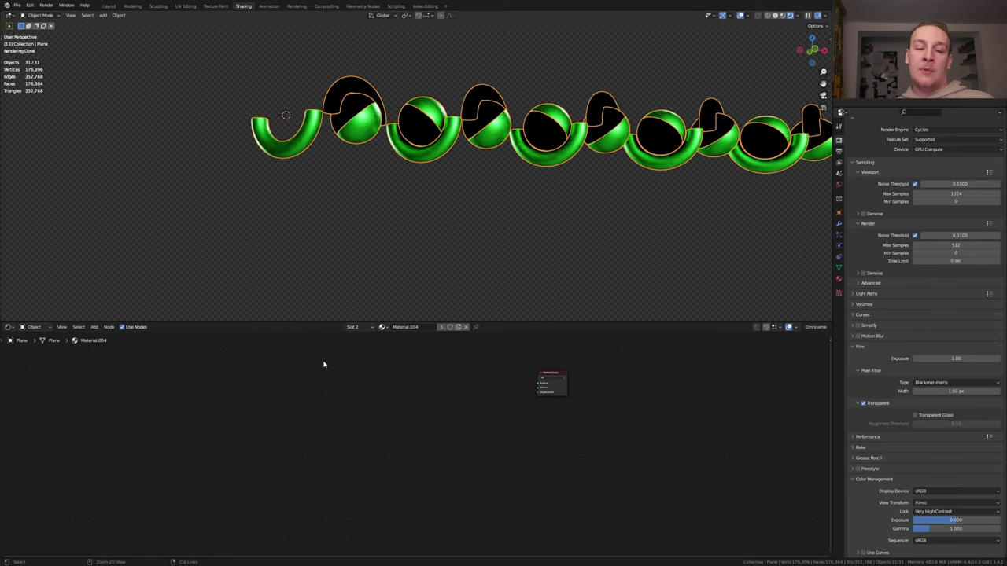
pyautogui.hotkey('ctrl', 'v')
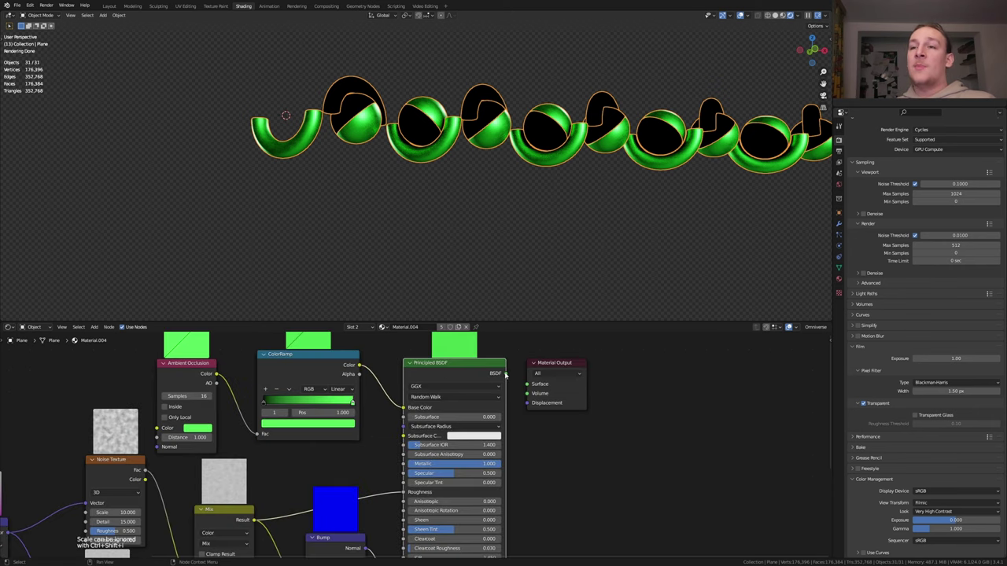
pyautogui.moveTo(505, 376); pyautogui.dragTo(527, 384)
# - Change the Ambient Occlusion colour in Material.004 to a light pinkish red
pyautogui.moveTo(203, 430); pyautogui.dragTo(286, 452, button='middle')
pyautogui.click(285, 452)
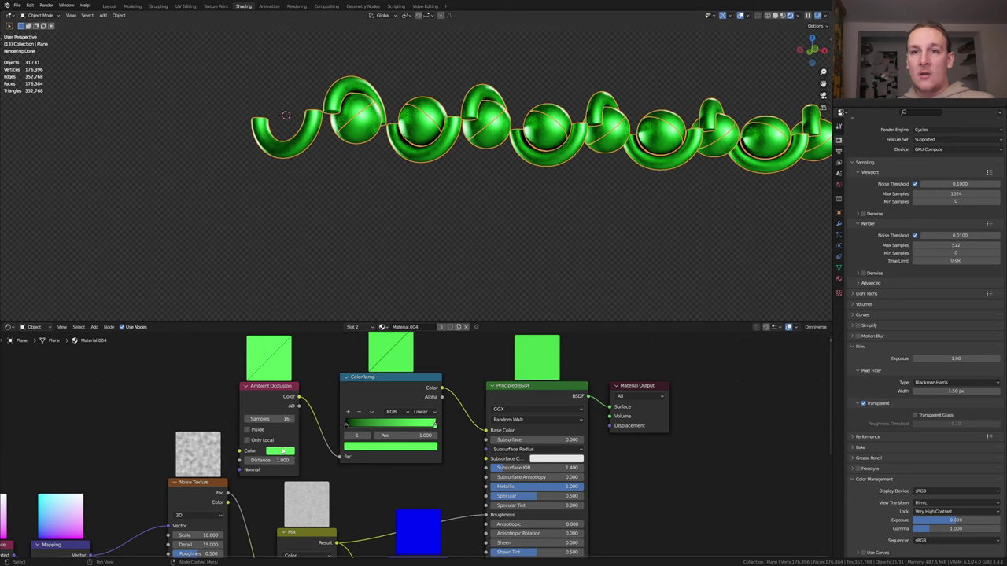
pyautogui.click(284, 450)
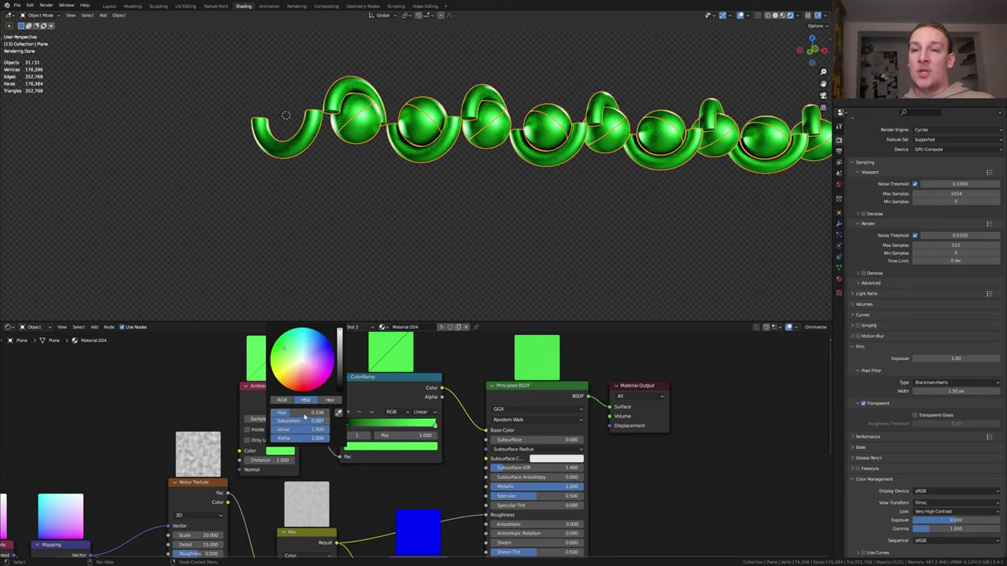
pyautogui.click(305, 375)
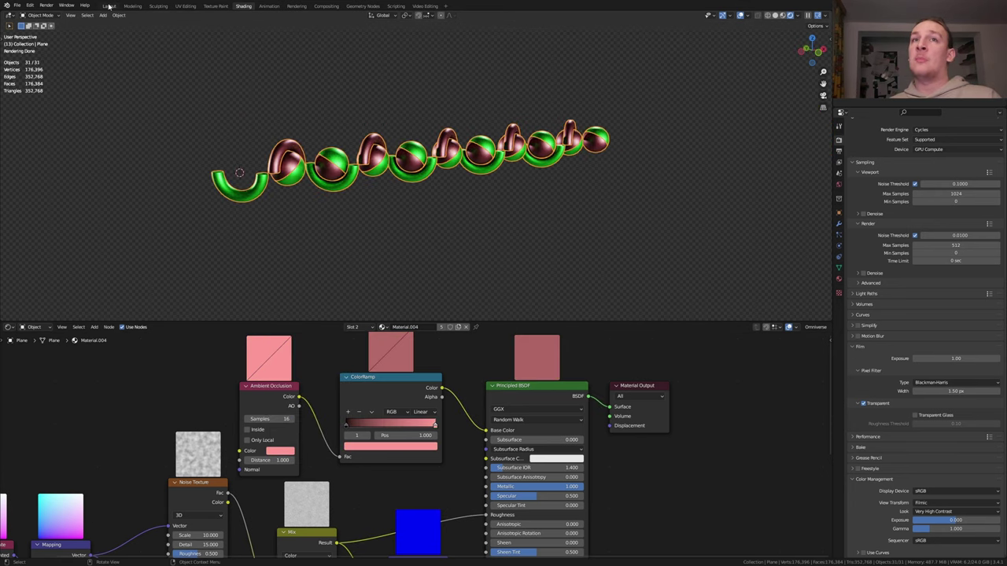
# - In the Layout workspace, add a camera and align it to the front view
pyautogui.click(108, 7)
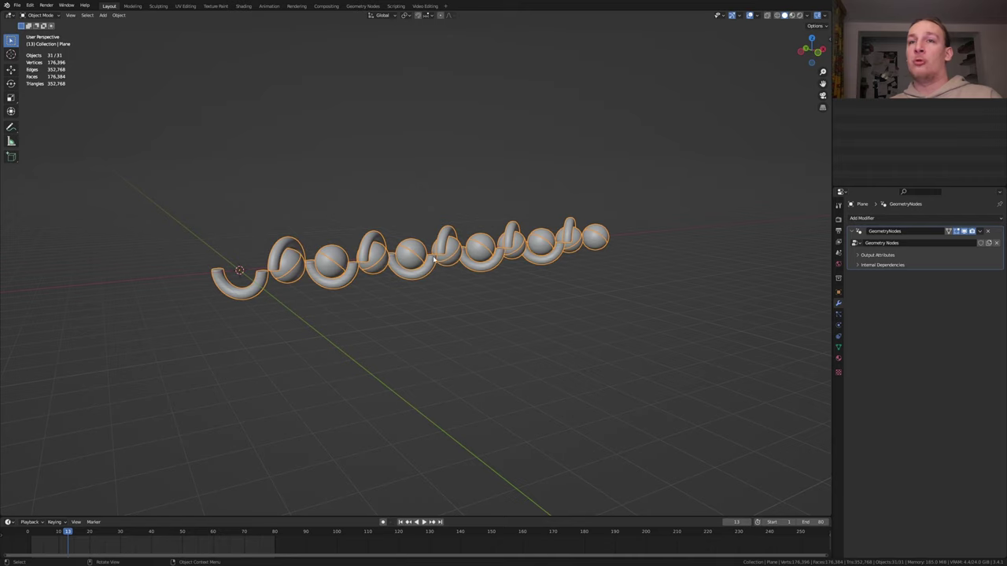
pyautogui.press('KP_1')
pyautogui.hotkey('shift', 'a')
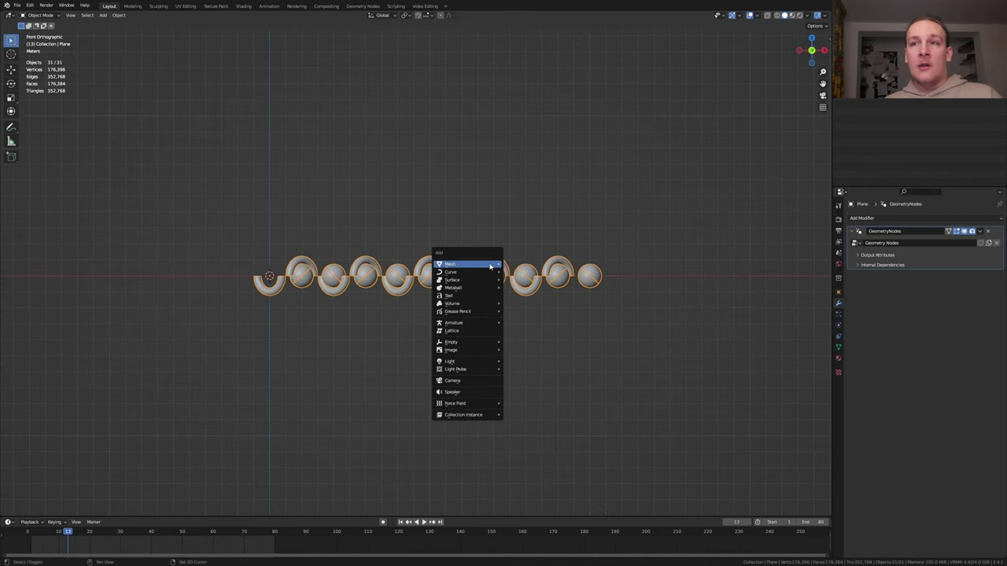
pyautogui.click(454, 379)
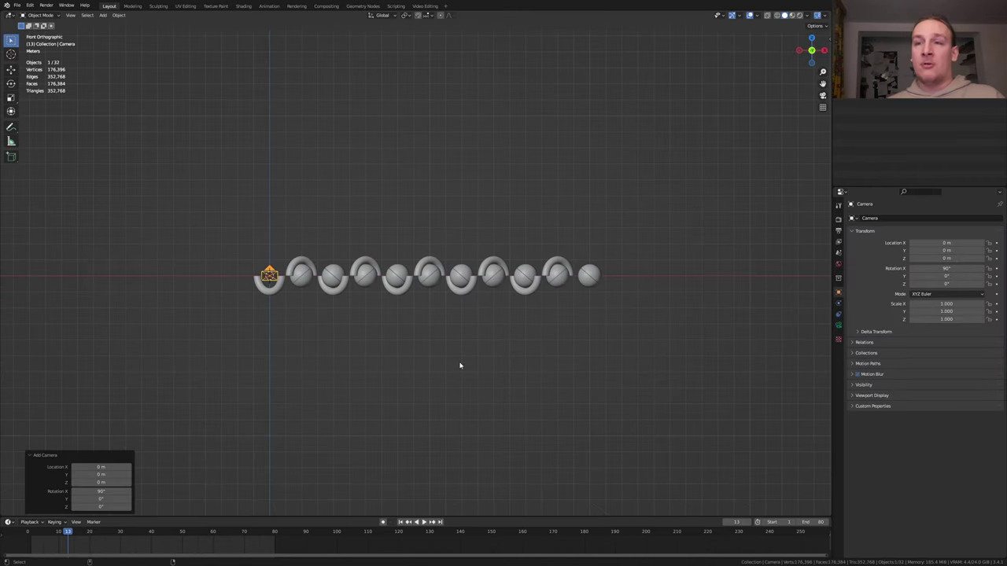
pyautogui.press('ctrl+alt+KP_0')
# - Move the camera about 17.2 m forward along its local Z axis and lower it about 0.59 m to centre the row
pyautogui.press('g')
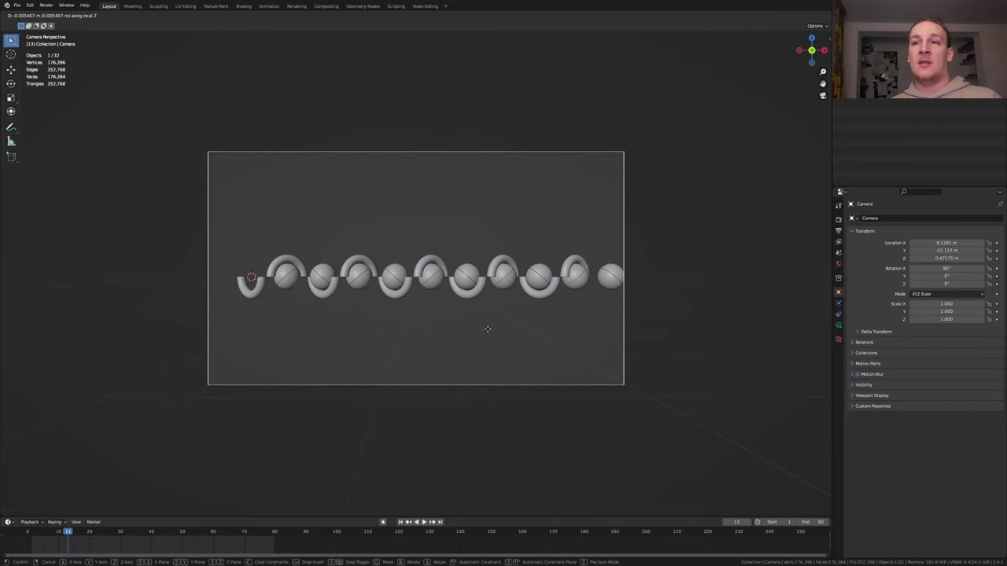
pyautogui.press('z')
pyautogui.press('z')
pyautogui.click(516, 136)
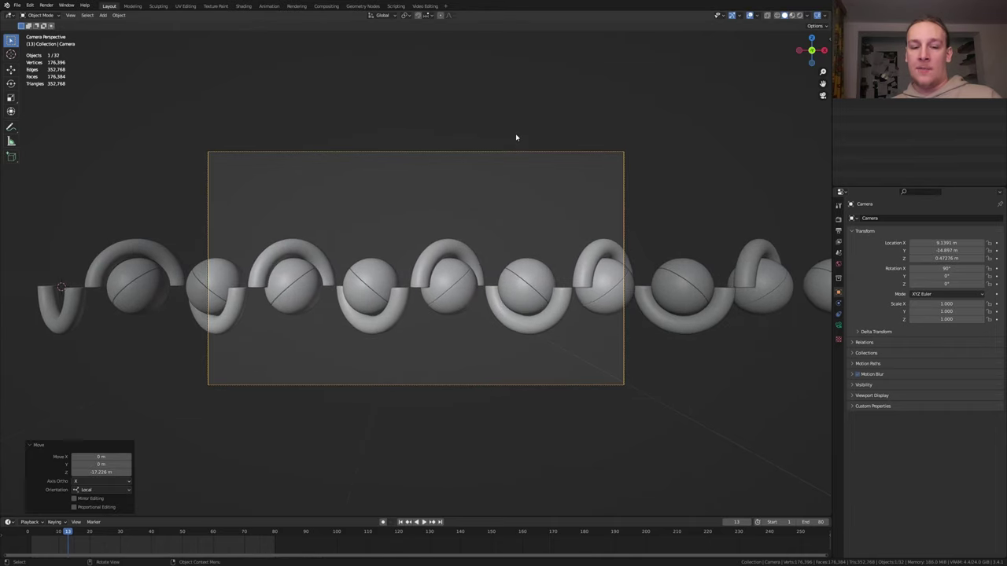
pyautogui.press('g')
pyautogui.press('z')
pyautogui.click(639, 214)
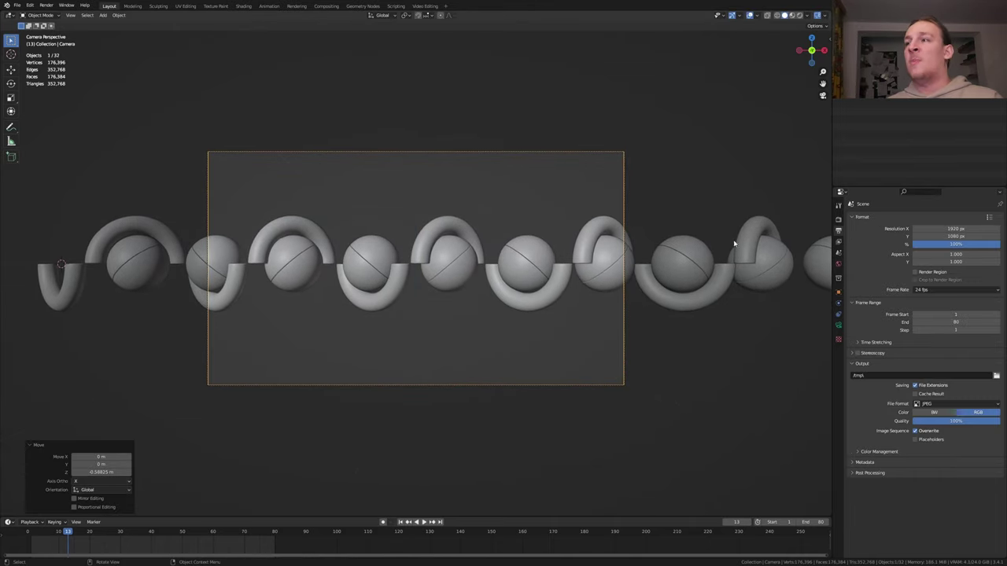
# - Set the output frame rate to 30 fps
pyautogui.click(927, 290)
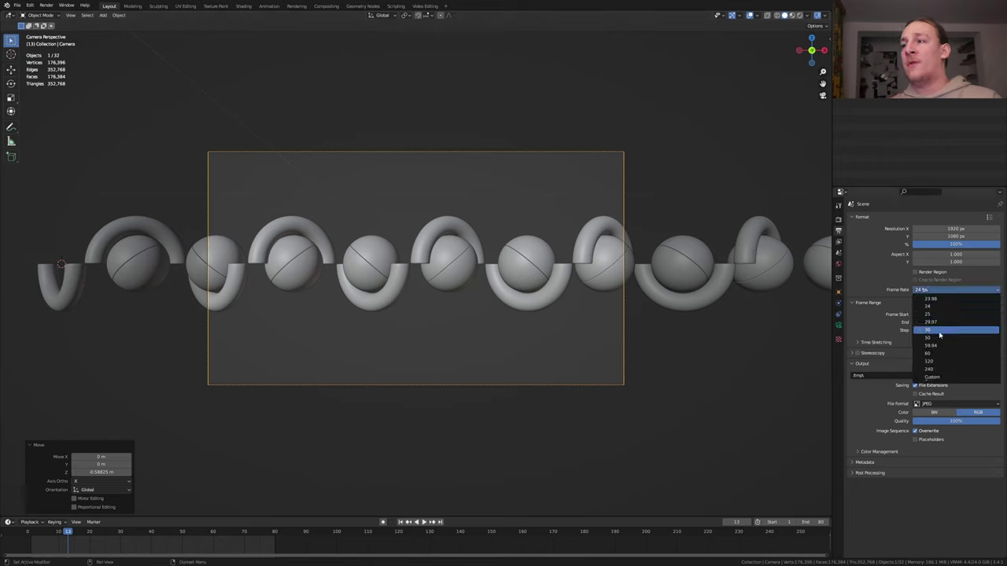
pyautogui.click(939, 331)
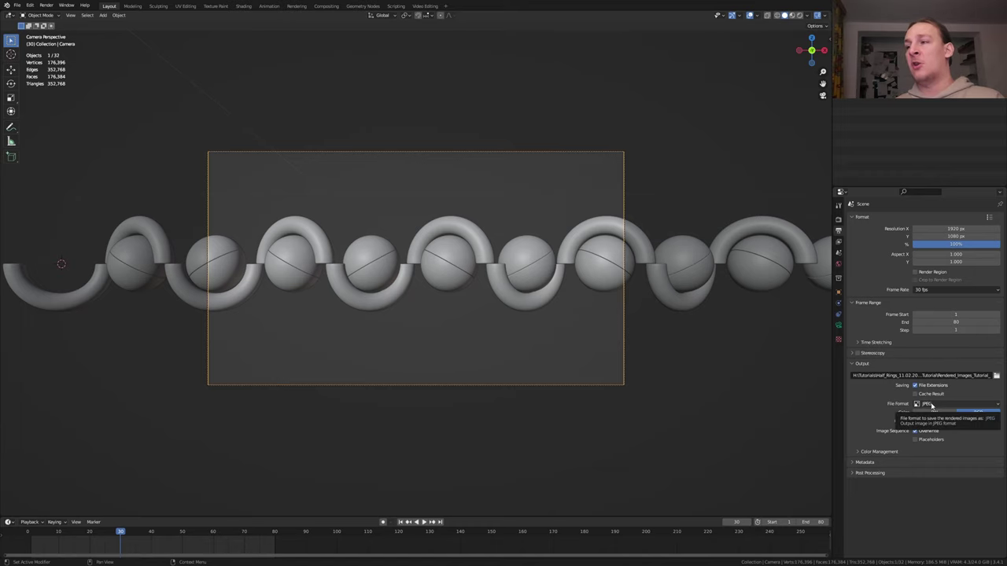
# - In the Compositing workspace, connect a Viewer node to the denoised image, place it below Composite, and save the file
pyautogui.click(327, 6)
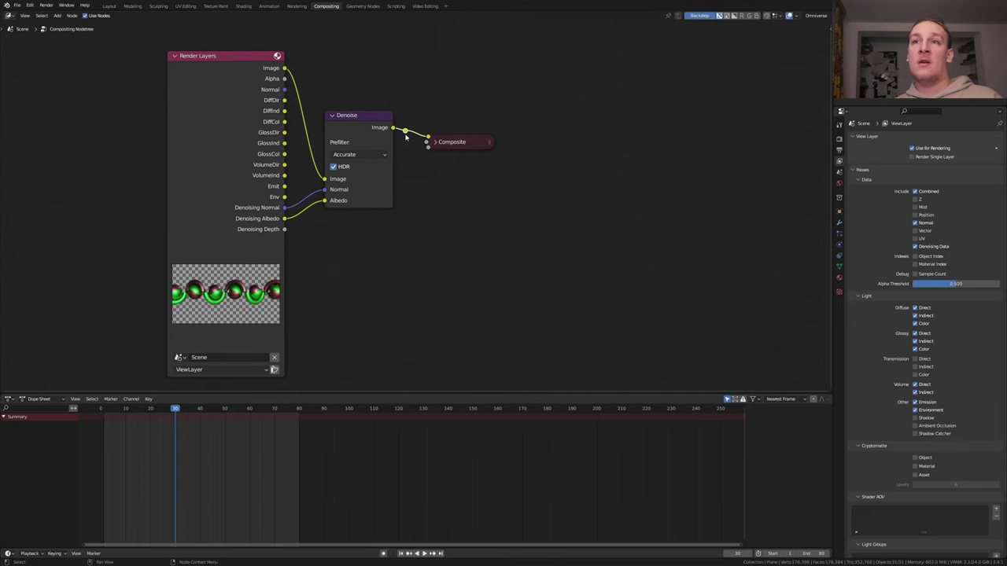
pyautogui.keyDown('ctrl'); pyautogui.keyDown('shift'); pyautogui.click(406, 135); pyautogui.keyUp('shift'); pyautogui.keyUp('ctrl')
pyautogui.moveTo(478, 132); pyautogui.dragTo(469, 166)
pyautogui.hotkey('ctrl', 's')
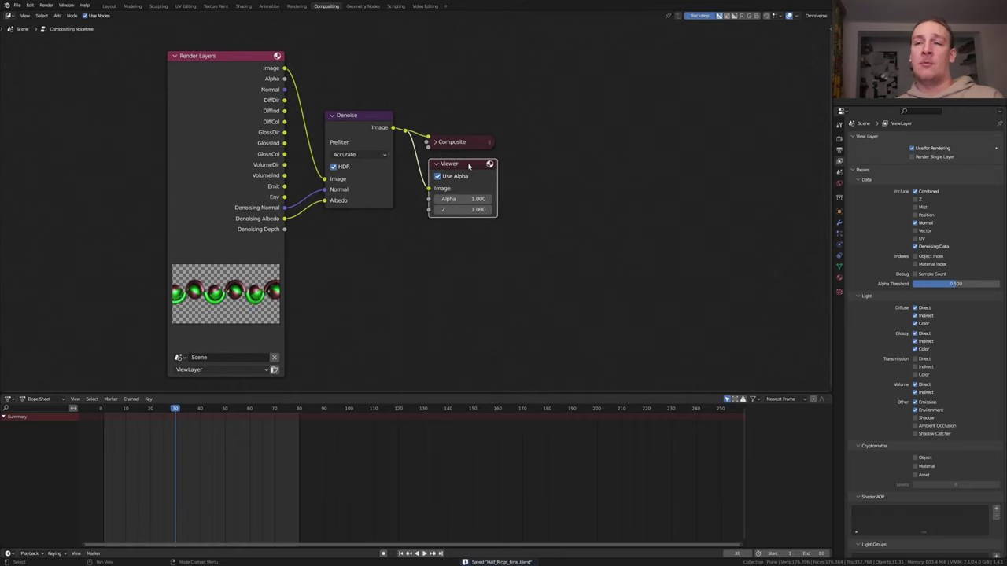
# - Insert a Bright/Contrast node after the Denoise node and set its Contrast to 7
pyautogui.hotkey('shift', 'a')
pyautogui.write('b')
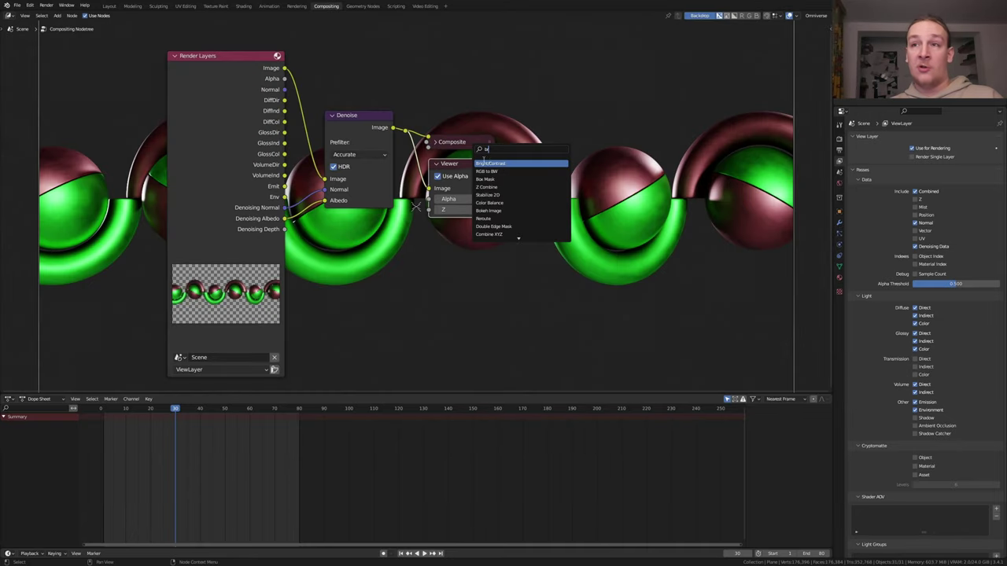
pyautogui.press('Return')
pyautogui.click(420, 133)
pyautogui.moveTo(425, 137); pyautogui.dragTo(338, 207, button='middle')
pyautogui.click(388, 245)
pyautogui.write('1')
pyautogui.press('Return')
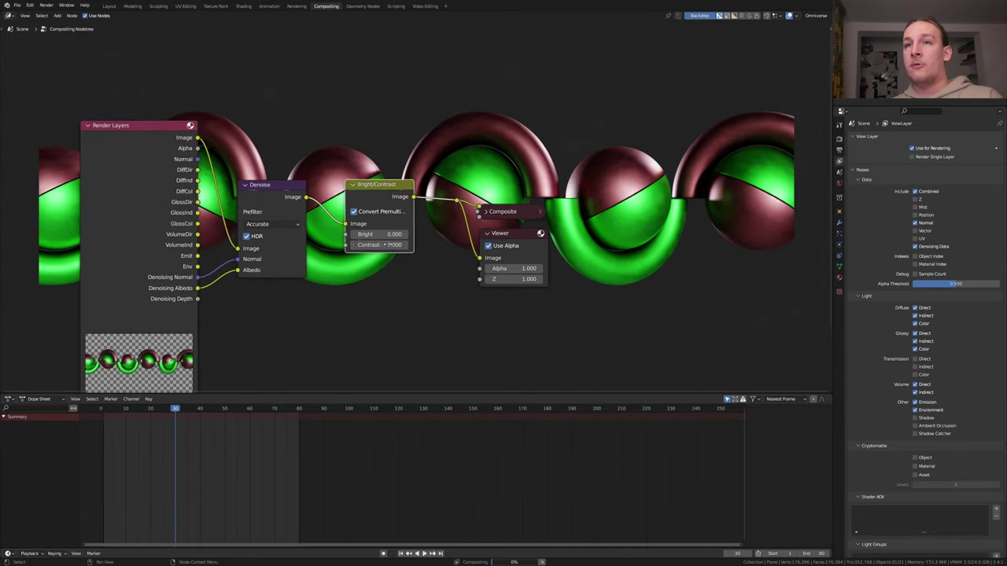
pyautogui.moveTo(387, 245); pyautogui.dragTo(397, 245)
# - Insert an Alpha Over node after Bright/Contrast, feed the render into its second Image input, and make the background pale yellow
pyautogui.hotkey('shift', 'a')
pyautogui.write('a')
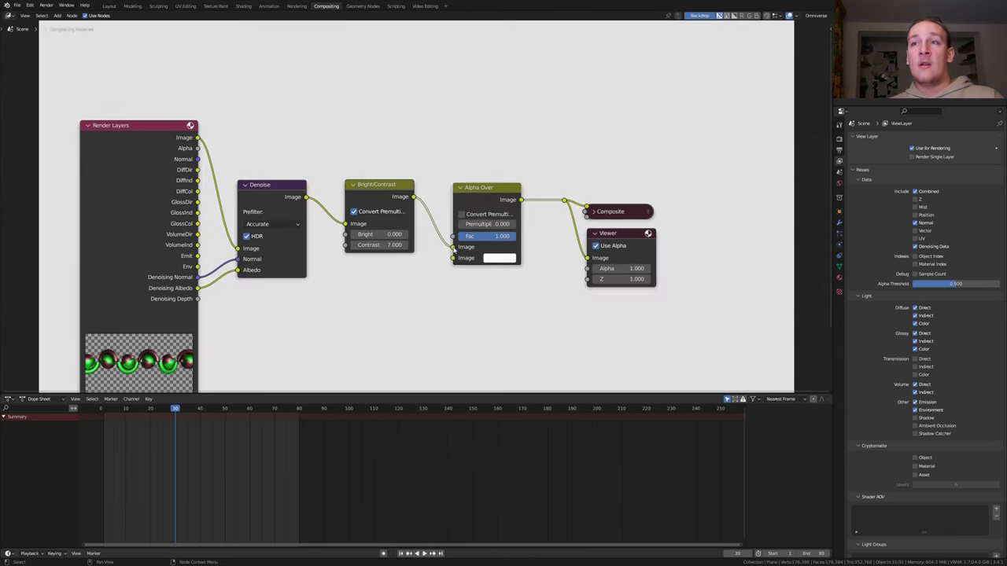
pyautogui.moveTo(453, 247); pyautogui.dragTo(453, 258)
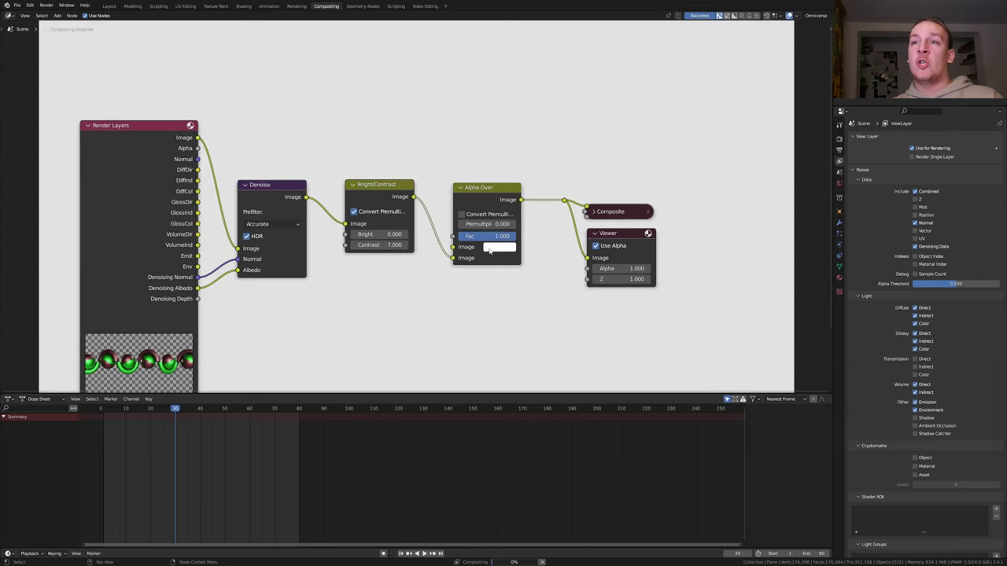
pyautogui.click(491, 249)
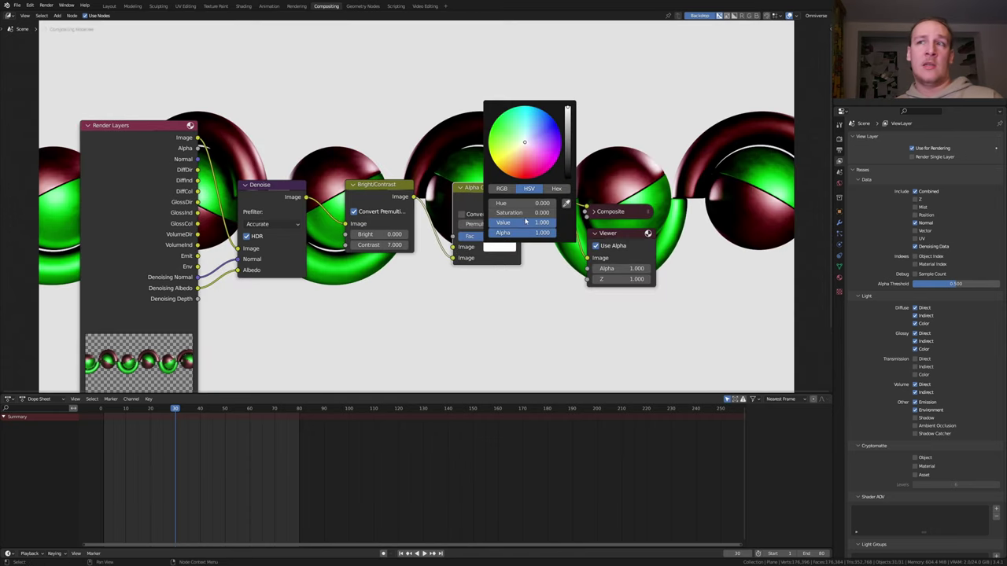
pyautogui.click(517, 151)
# - Insert a Color Balance node after Alpha Over, tinting its Lift pale green and its Gamma slightly warm
pyautogui.hotkey('shift', 'a')
pyautogui.write('be')
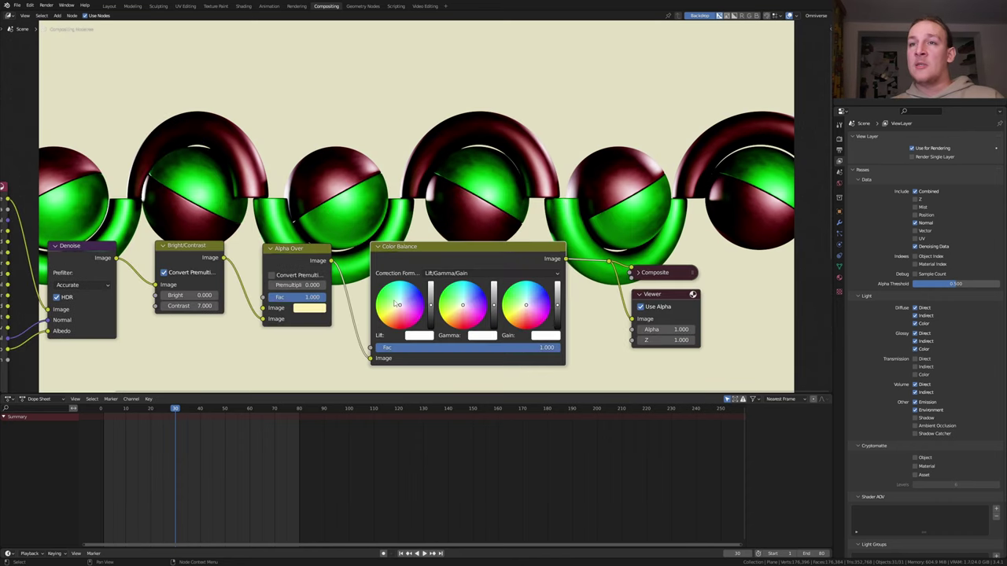
pyautogui.click(394, 303)
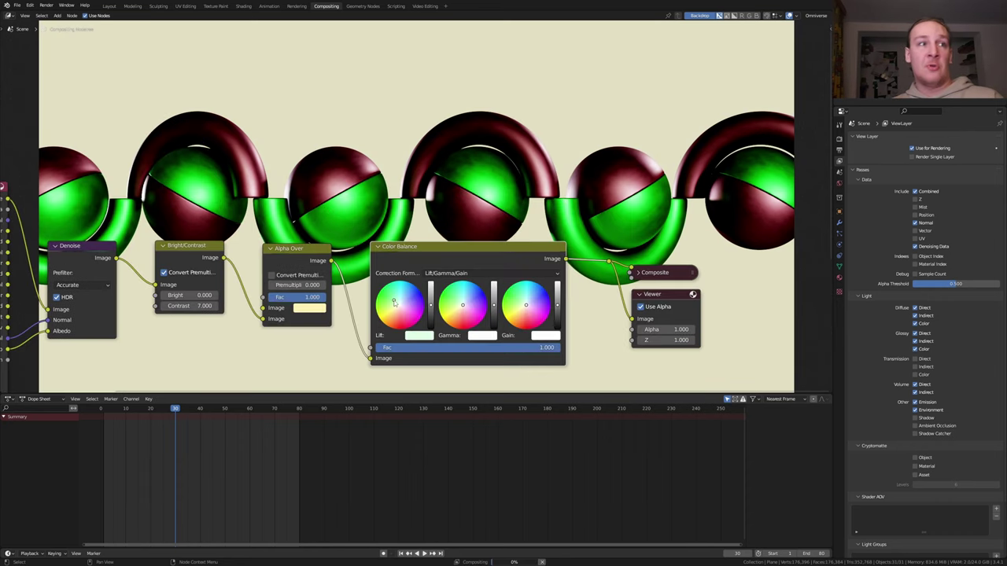
pyautogui.click(461, 314)
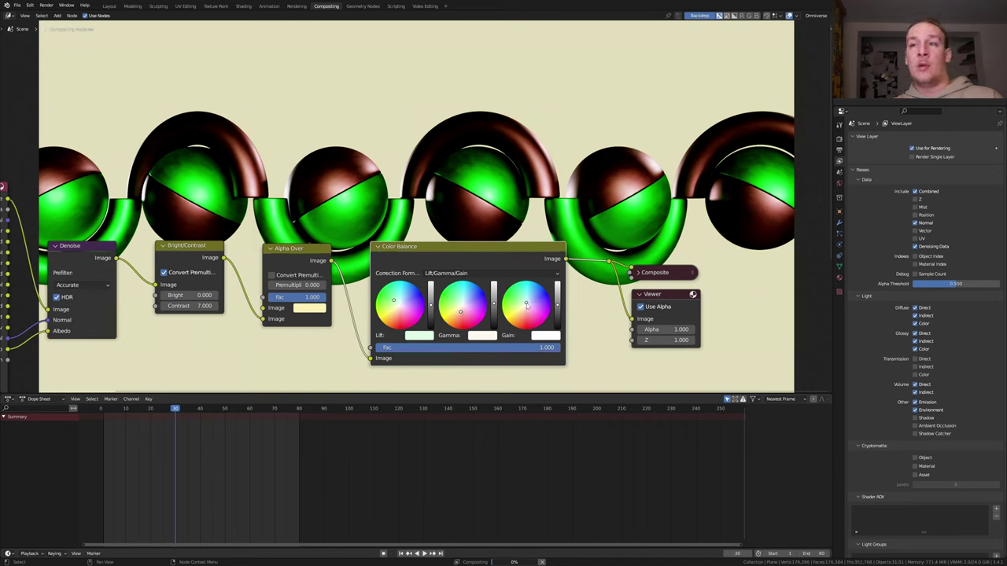
# - Set the Bright/Contrast node's Contrast to 0.3
pyautogui.click(202, 306)
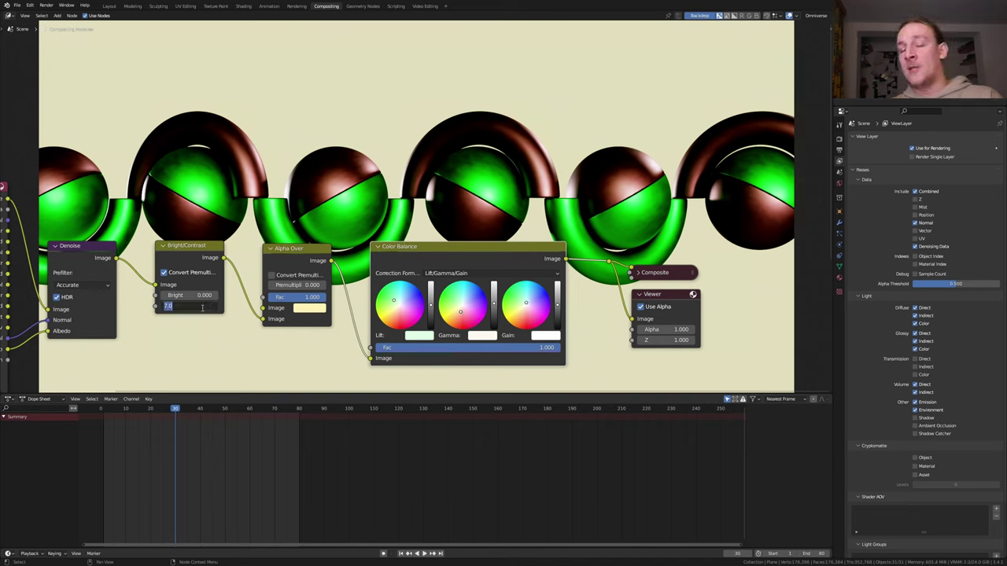
pyautogui.write('0.3')
pyautogui.press('Return')
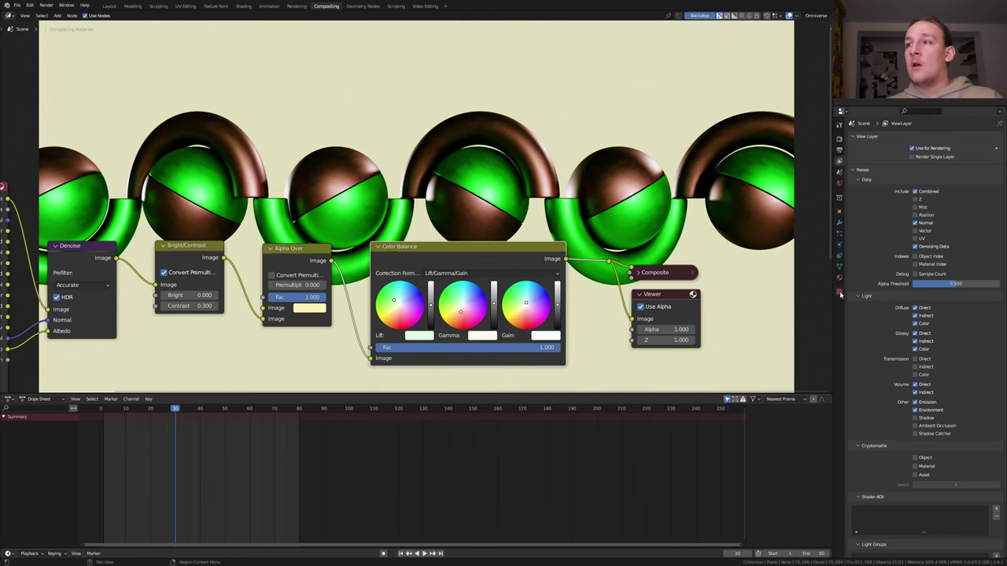
# - Create a new texture of type Clouds and reduce its size to 0
pyautogui.click(840, 292)
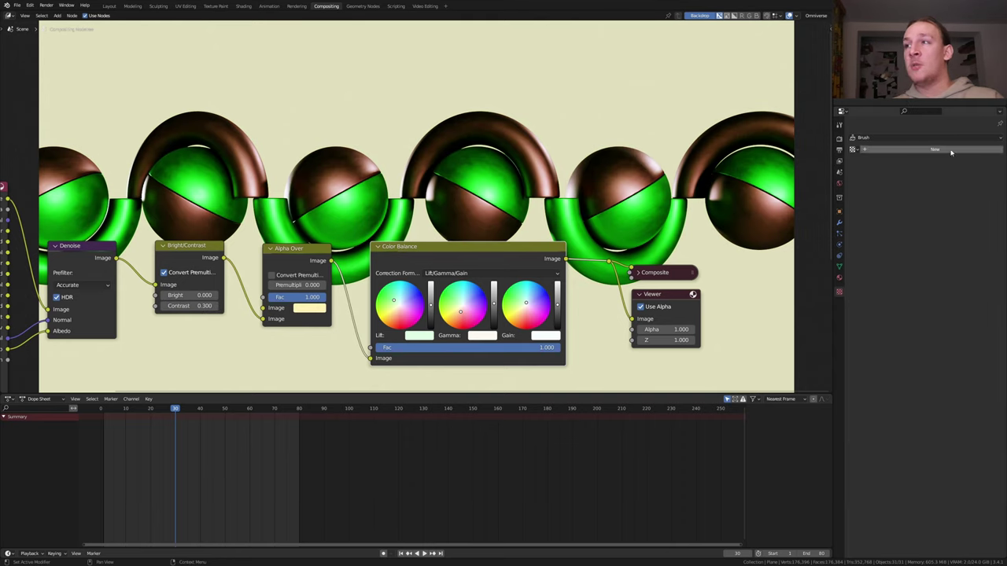
pyautogui.click(951, 152)
pyautogui.click(942, 161)
pyautogui.click(939, 195)
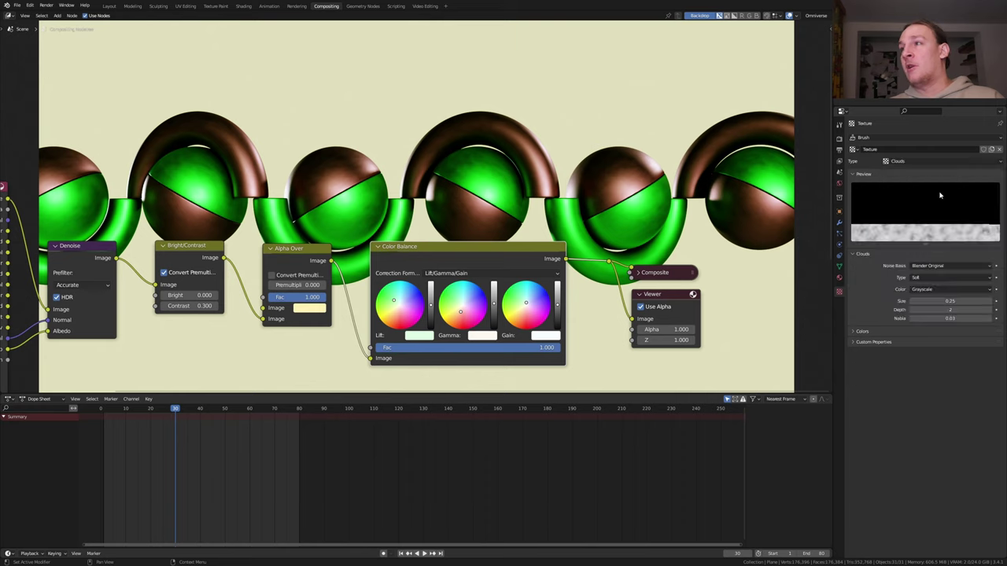
pyautogui.moveTo(950, 301); pyautogui.dragTo(920, 302)
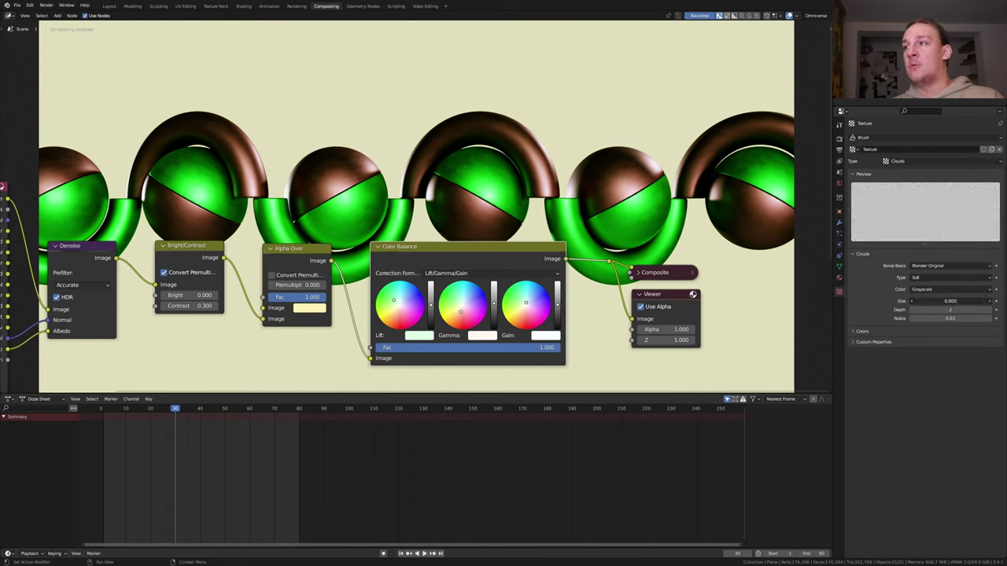
# - Insert a Mix node between Color Balance and the Composite and Viewer outputs
pyautogui.moveTo(602, 297); pyautogui.dragTo(591, 277, button='middle')
pyautogui.hotkey('shift', 'a')
pyautogui.click(590, 277)
pyautogui.write('mix')
pyautogui.press('Return')
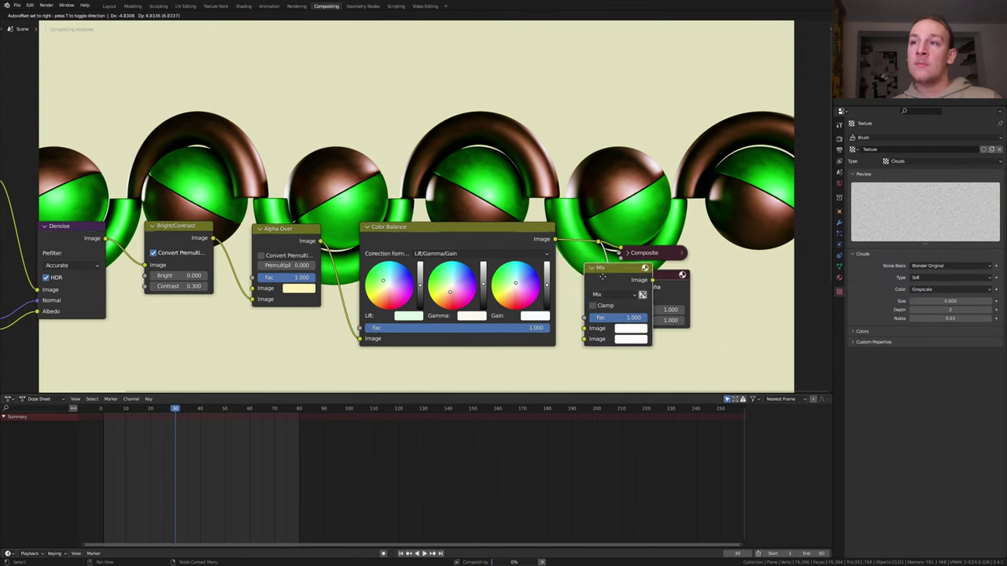
pyautogui.click(629, 234)
# - Add a Texture node and connect its Color output to the Mix node's second Image input
pyautogui.hotkey('shift', 'a')
pyautogui.write('te')
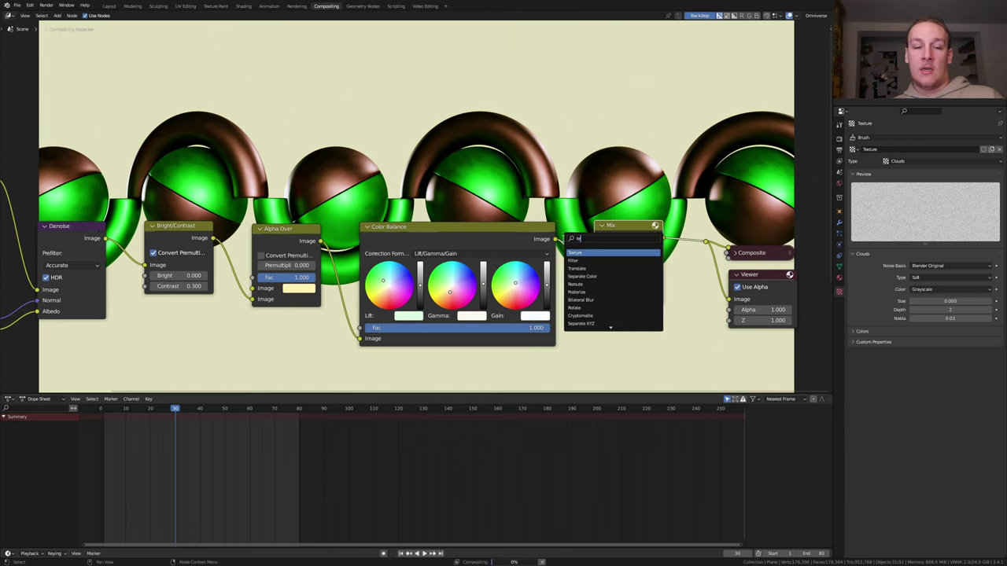
pyautogui.press('Return')
pyautogui.moveTo(439, 295); pyautogui.dragTo(483, 219)
# - Set the Mix node's Fac to 0.02 and assign the Clouds texture to the Texture node
pyautogui.doubleClick(508, 201)
pyautogui.write('.02')
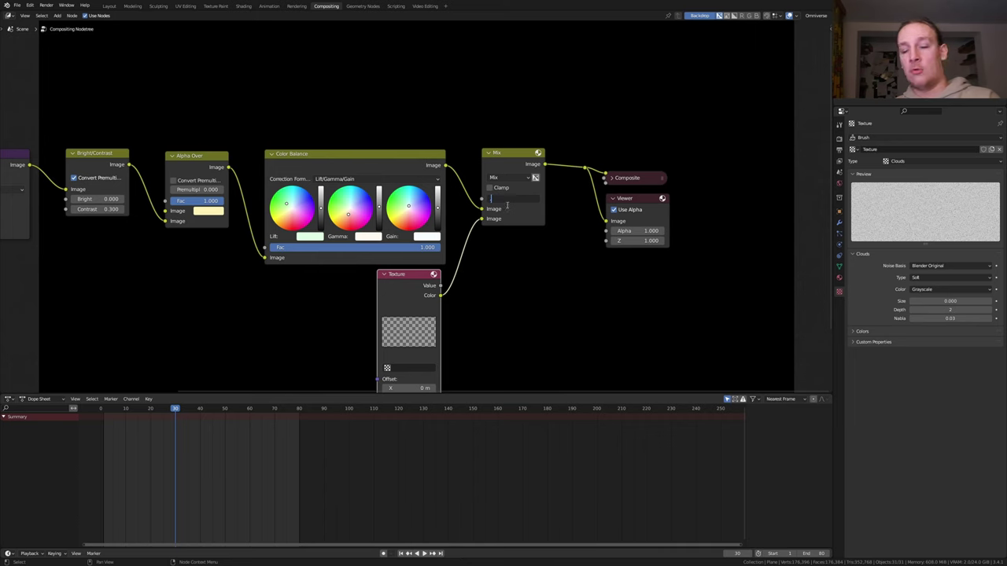
pyautogui.press('Return')
pyautogui.click(417, 368)
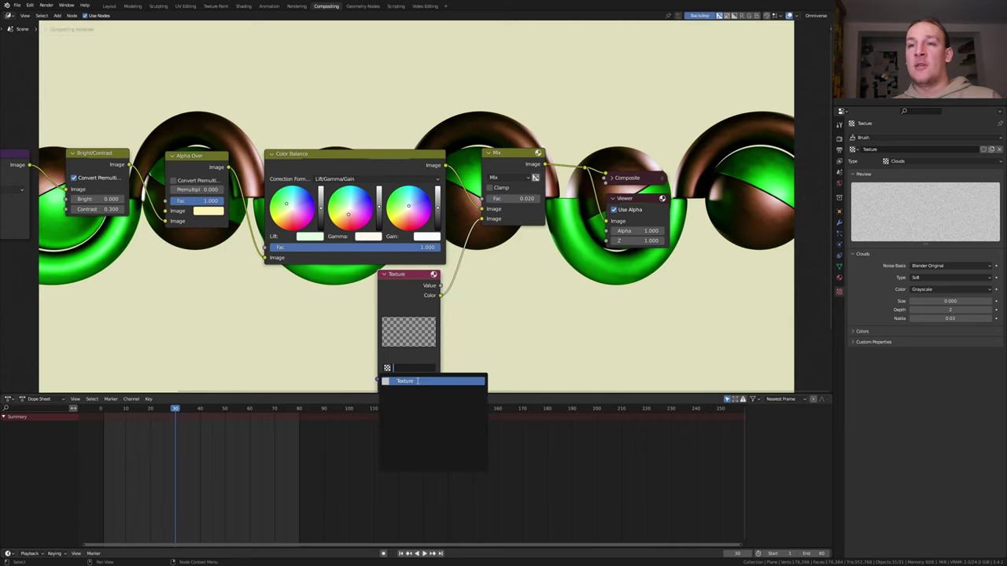
pyautogui.click(405, 382)
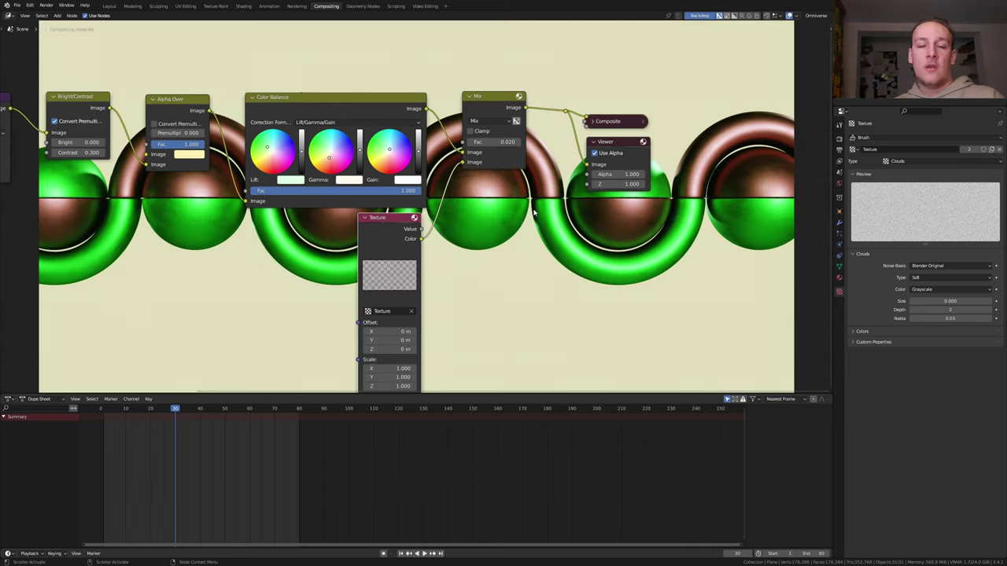
# - Enable Persistent Data for the final render and save the file
pyautogui.click(46, 5)
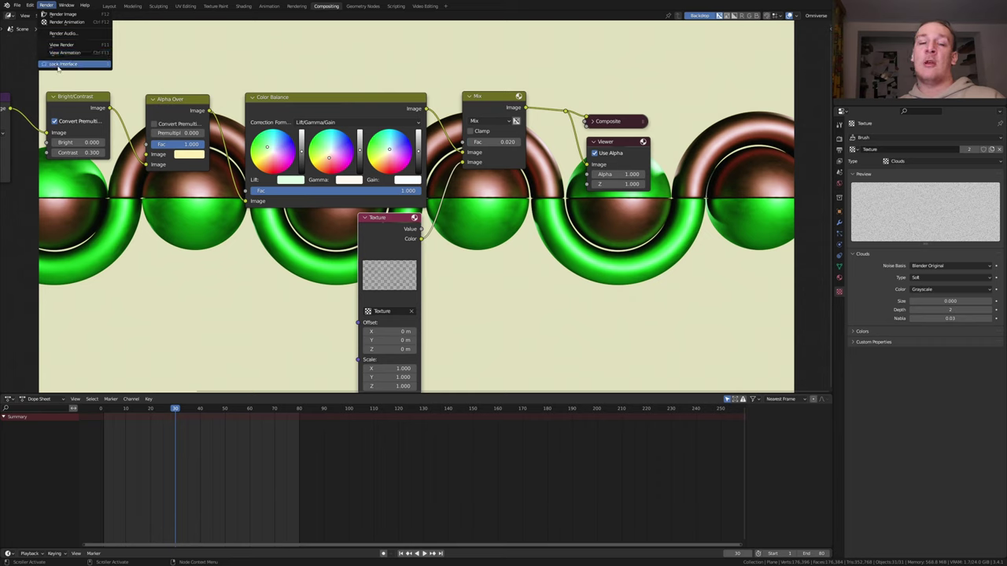
pyautogui.click(839, 137)
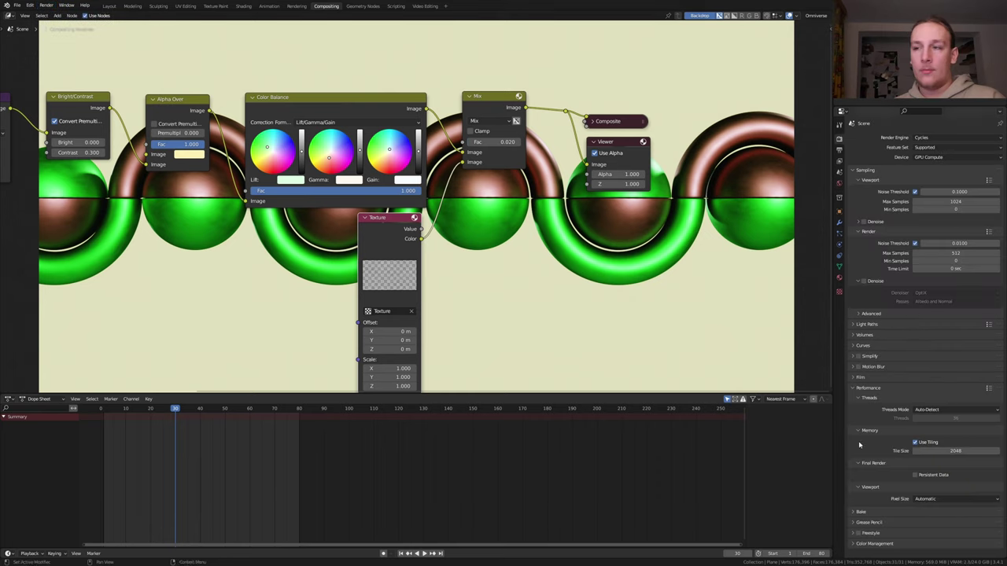
pyautogui.click(914, 476)
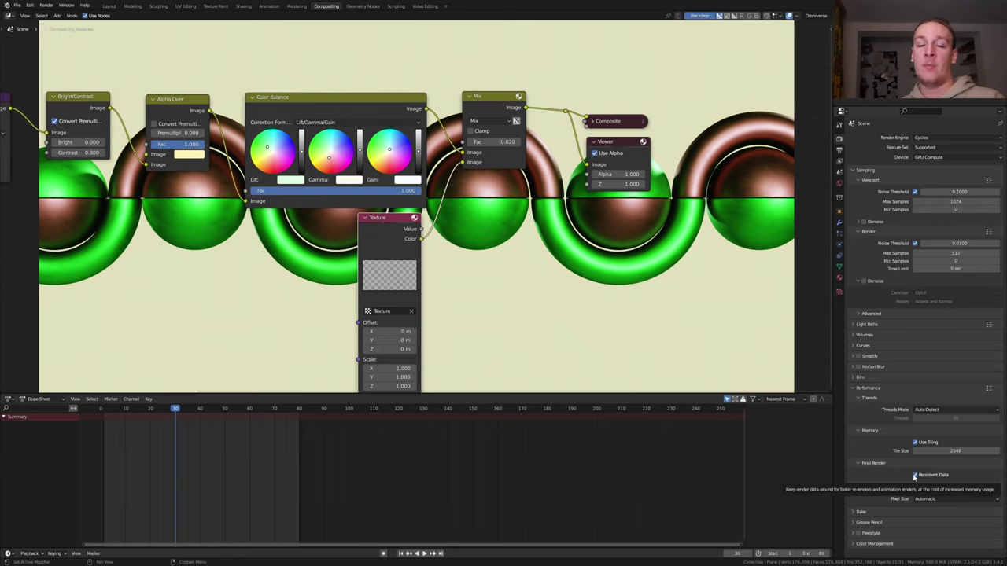
pyautogui.hotkey('ctrl', 's')
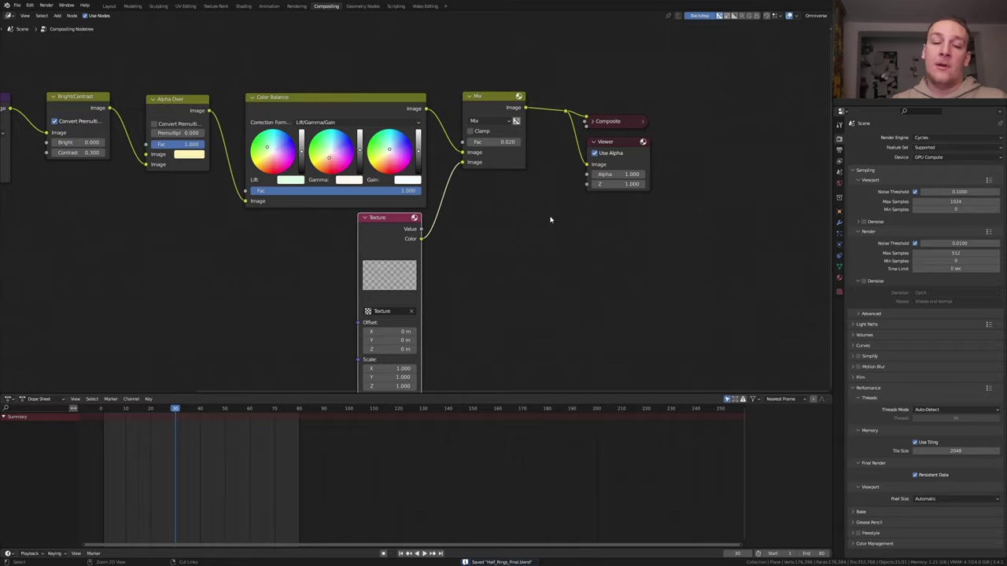